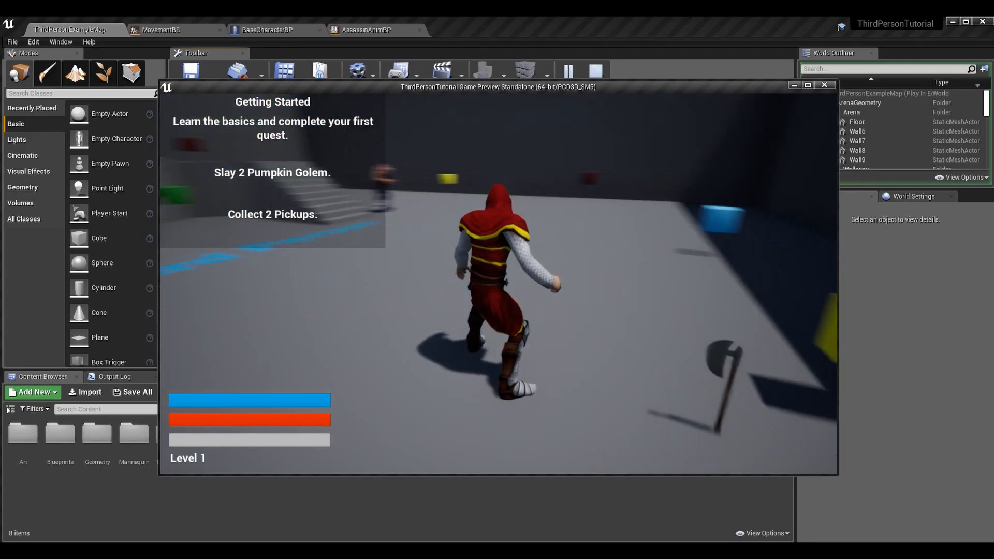
Step: Playtest the assassin's movement by strafing to both sides and moving forward and backward around the arena
key(d)
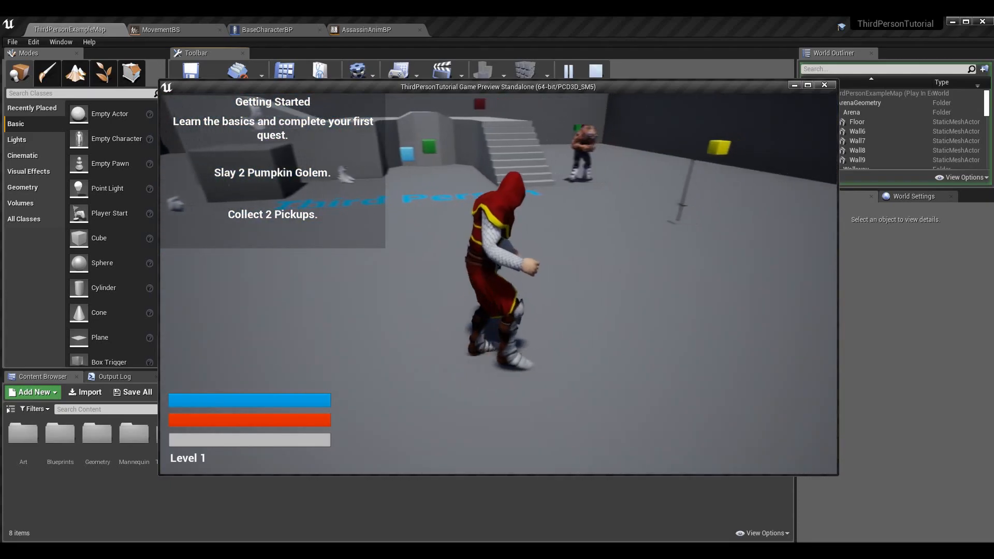
key(w)
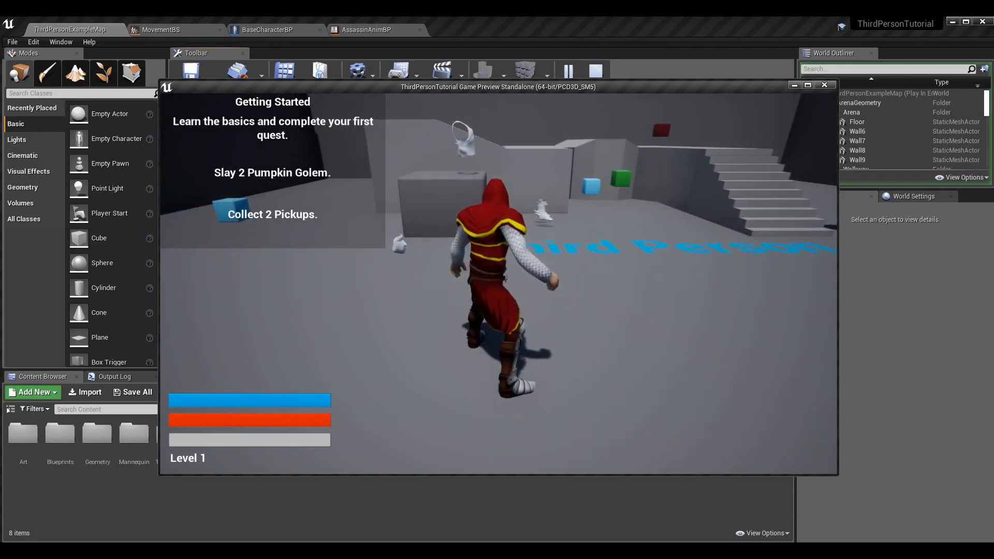
key(d)
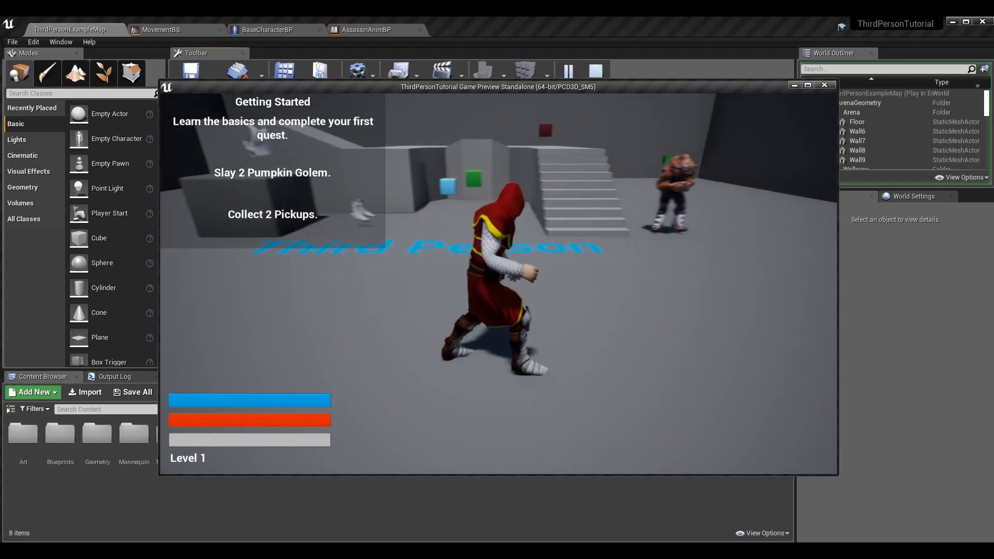
key(a)
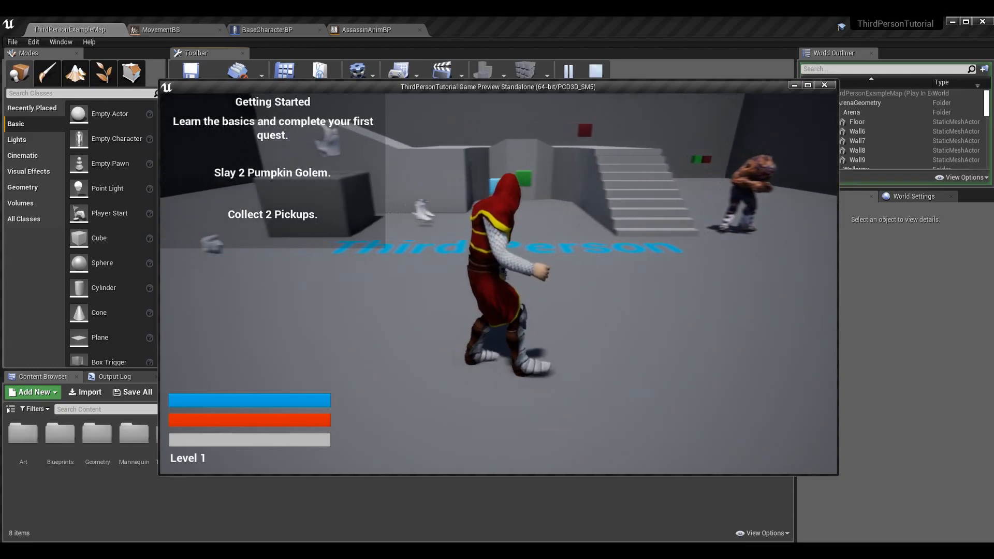
key(d)
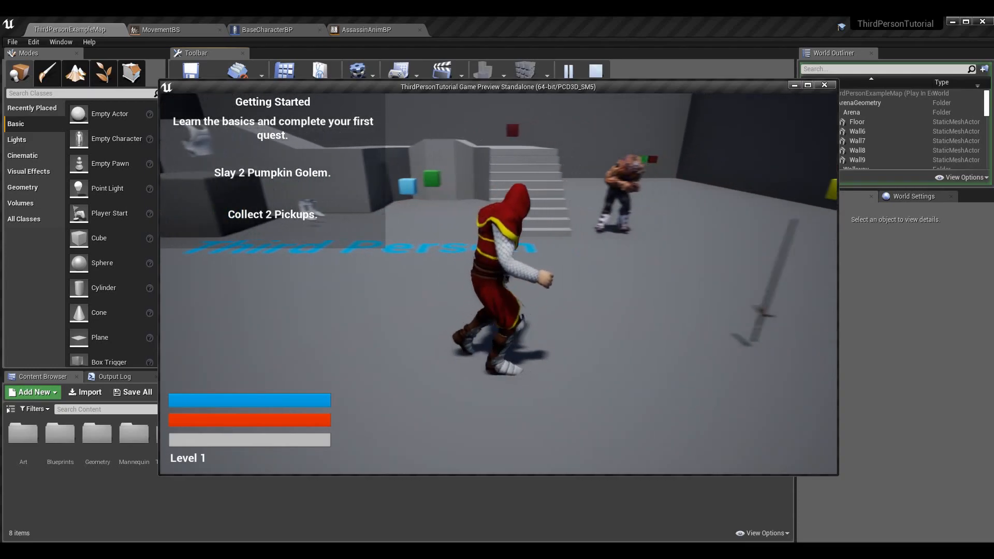
key(a)
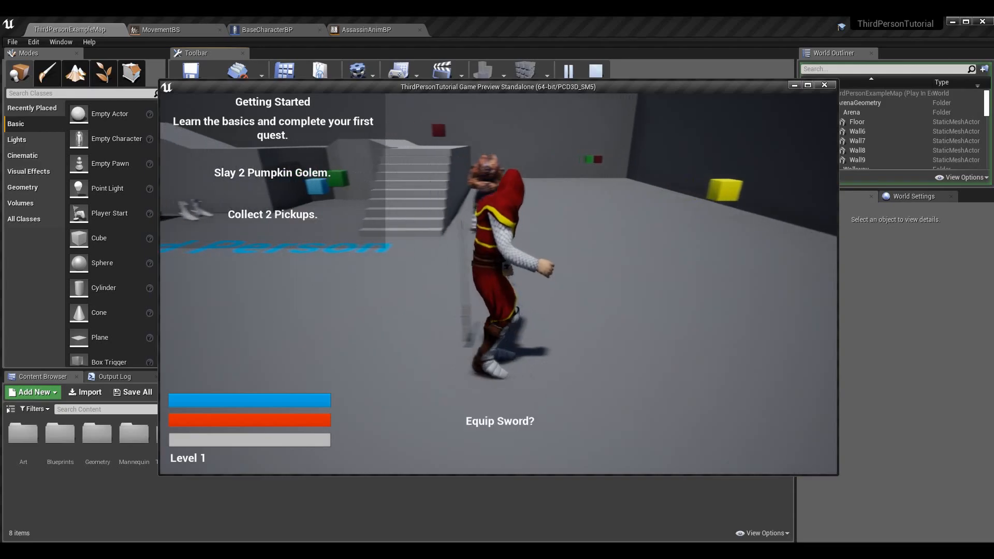
key(d)
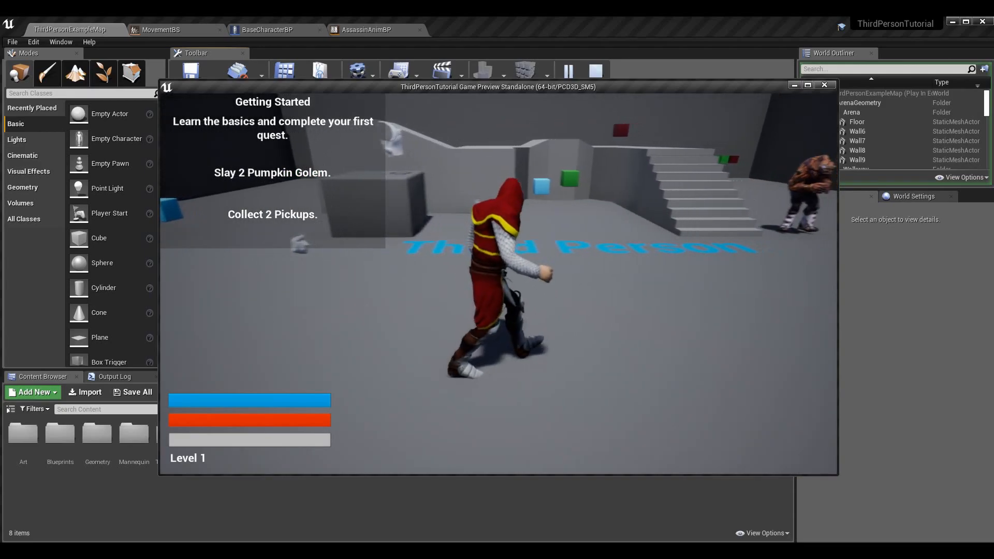
key(w)
key(a)
key(w)
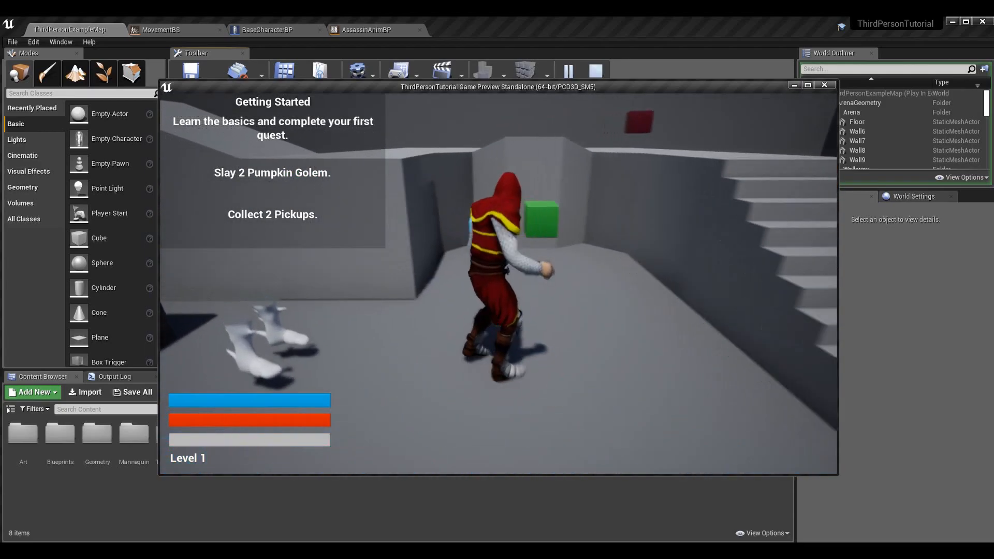
key(s)
key(d)
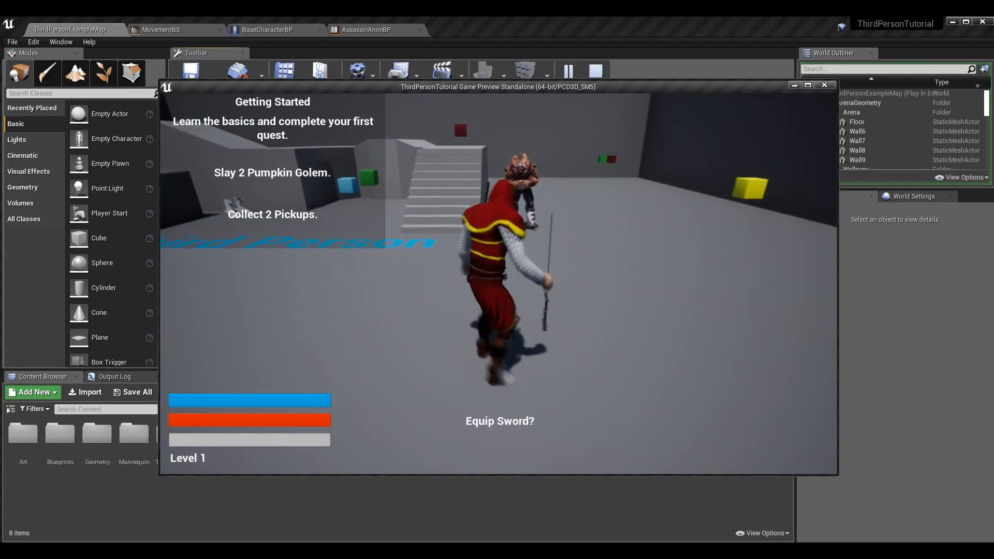
key(a)
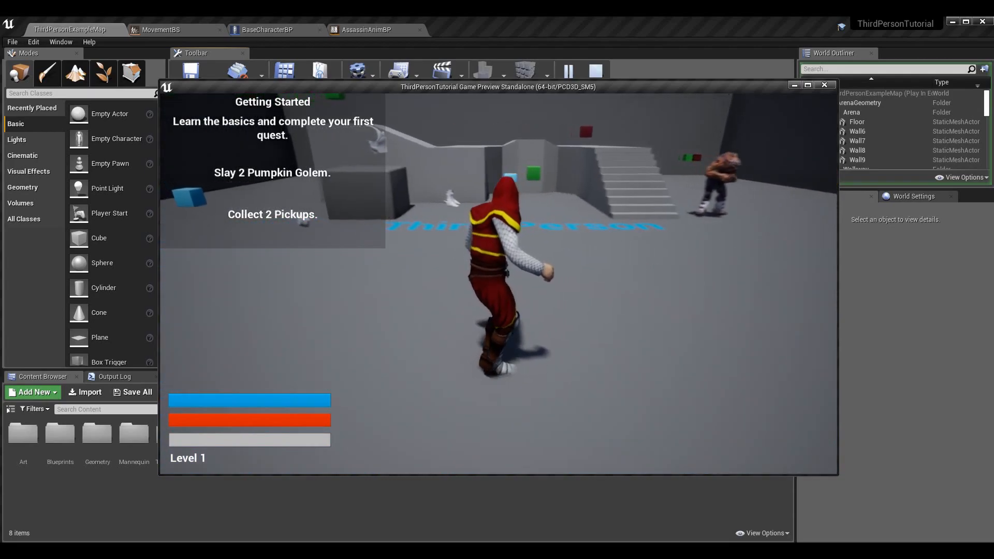
Step: Run the assassin up the stairs and along the raised walkway, and collect one pickup in the game preview
key(w)
key(d)
key(w)
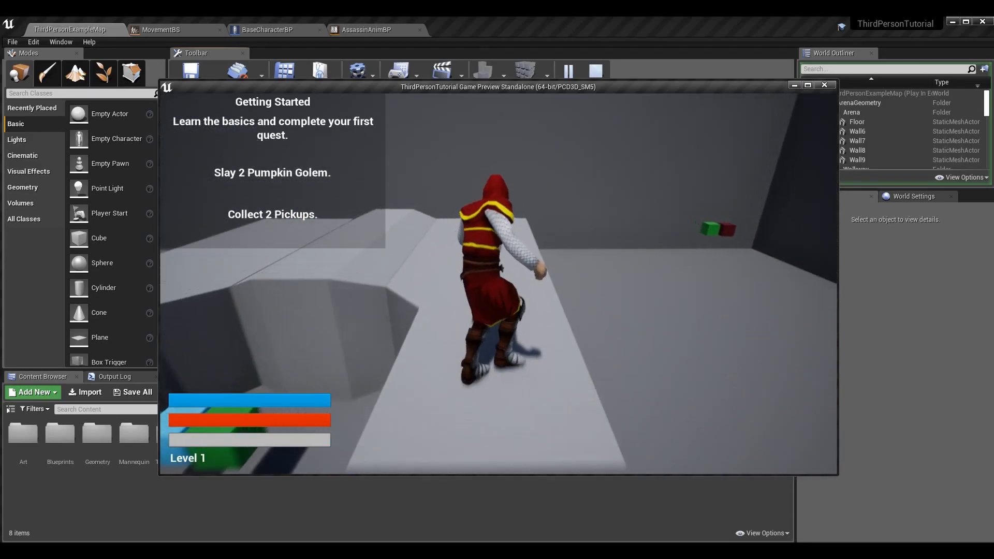
key(w)
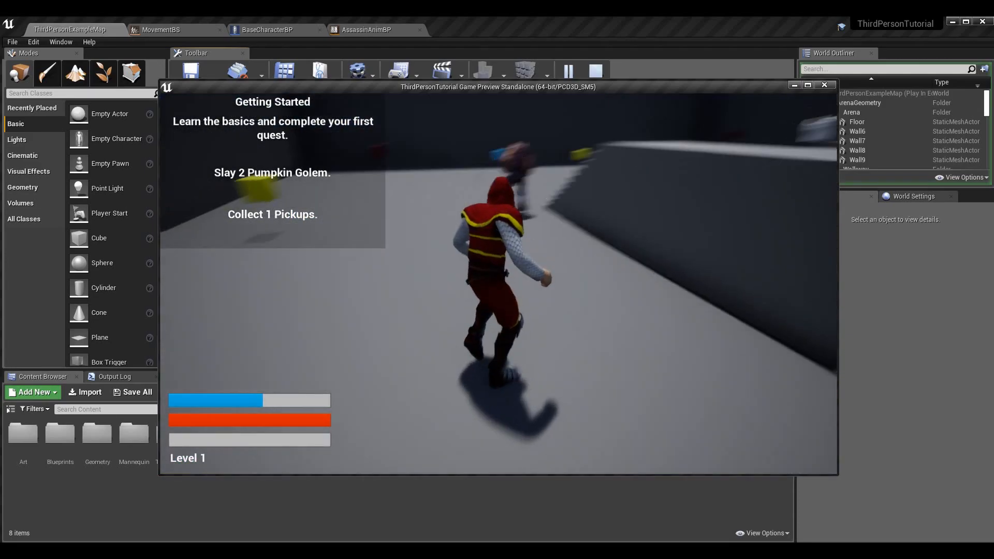
Step: Playtest forward running while turning across the floor, stairs and raised walkway, and end the game preview
key(w)
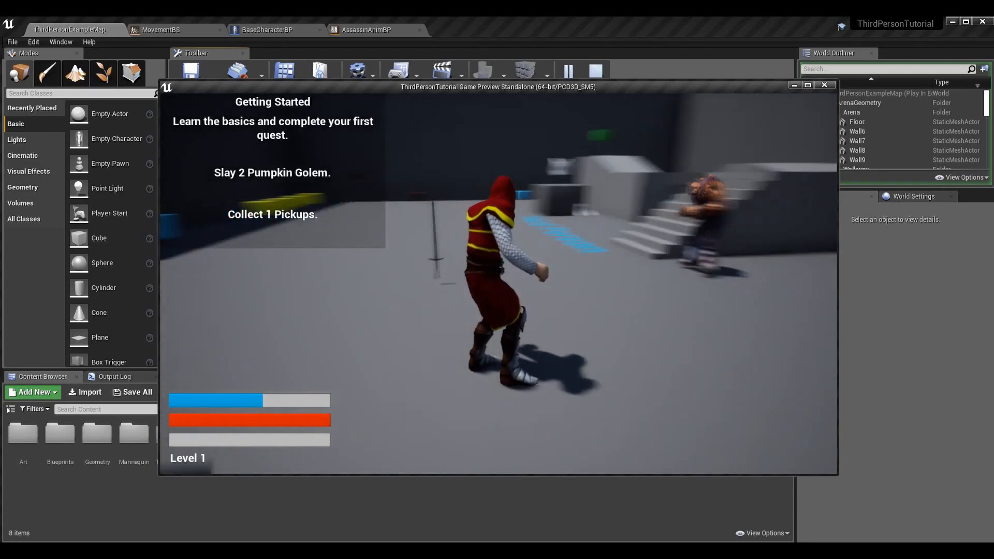
key(w)
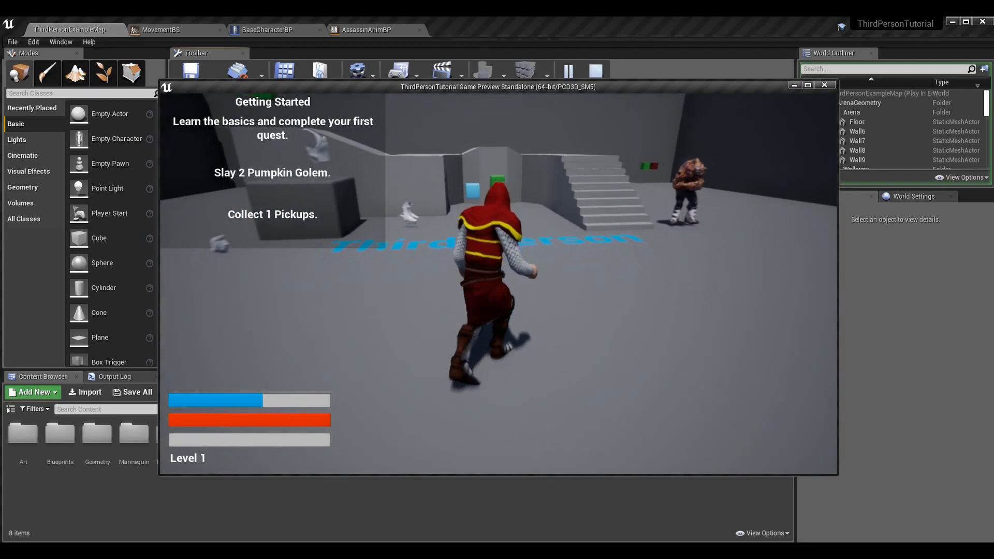
key(w)
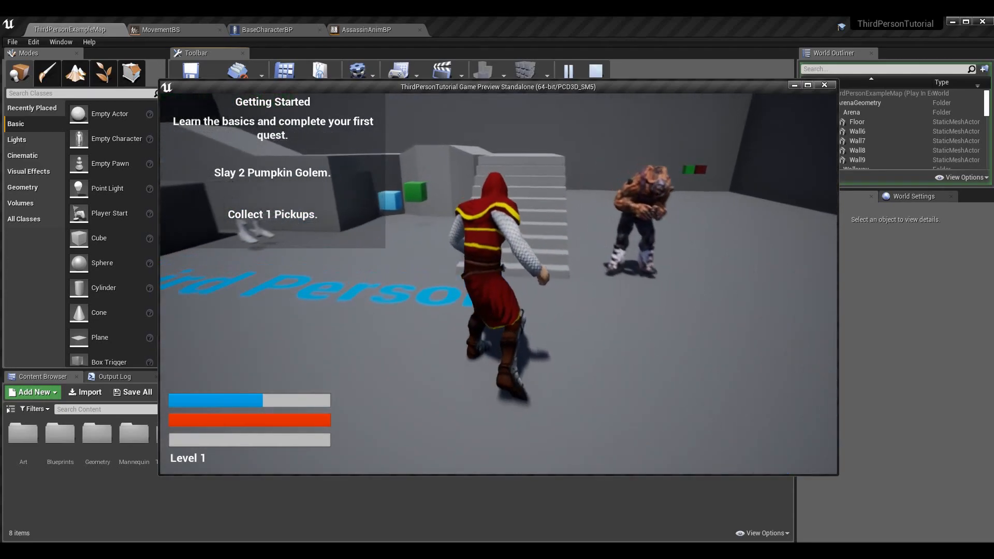
key(w)
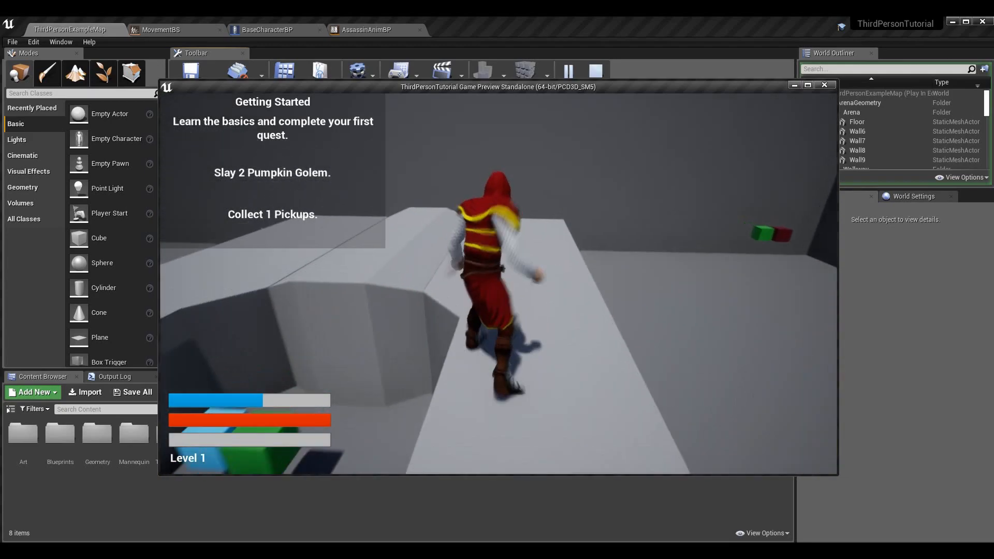
key(w)
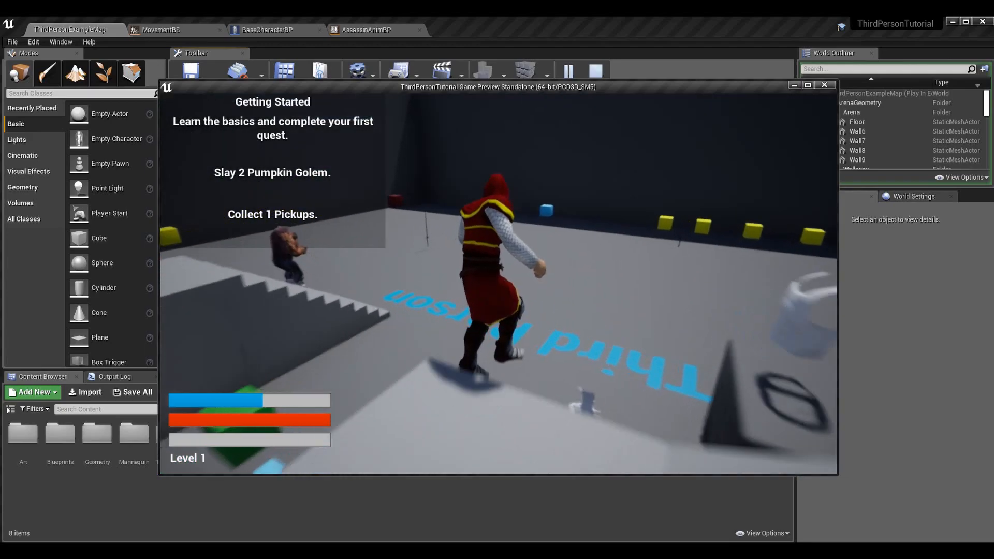
key(w)
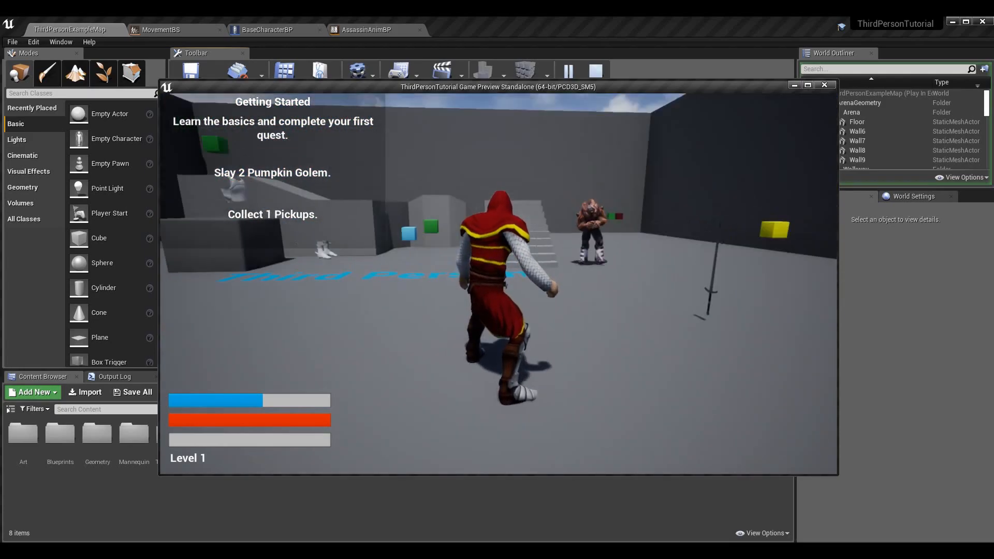
key(w)
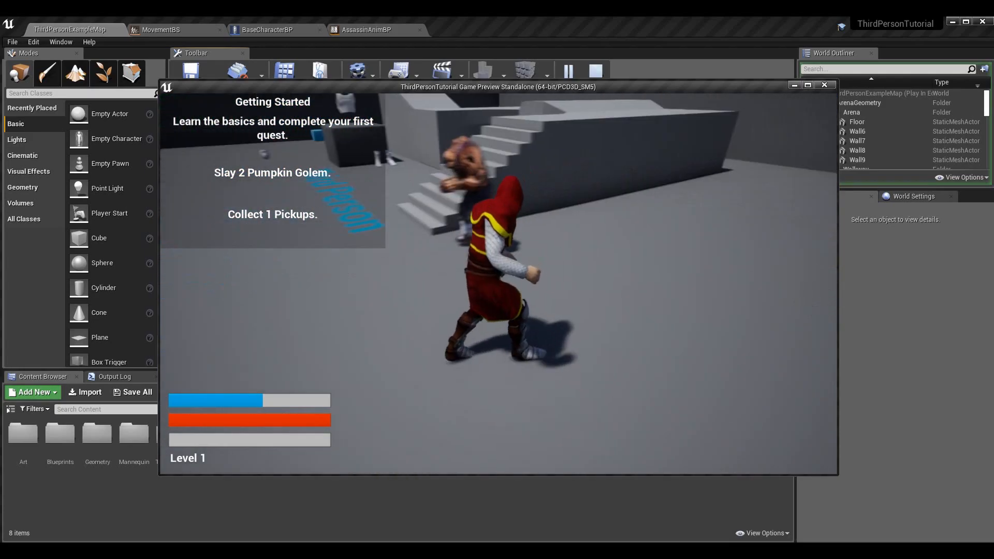
key(w)
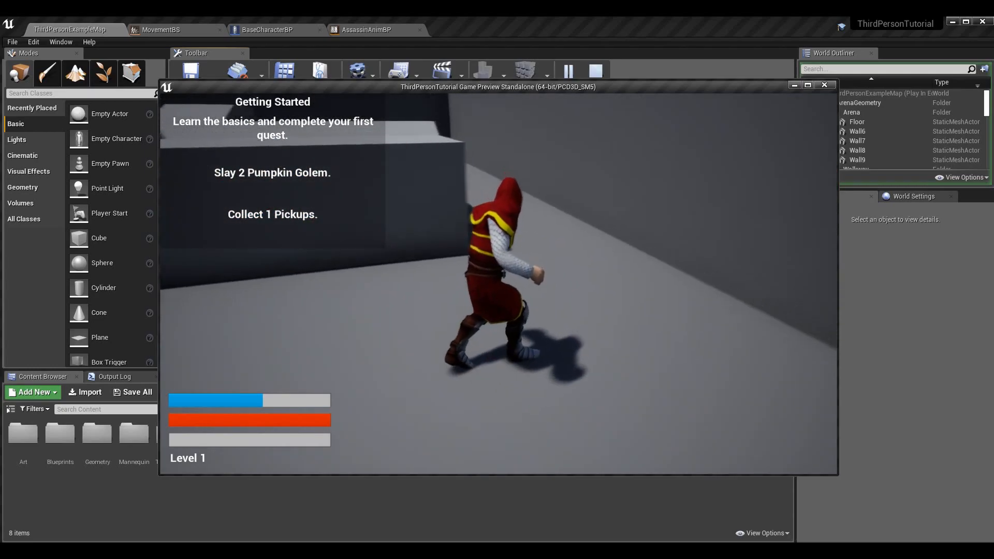
key(w)
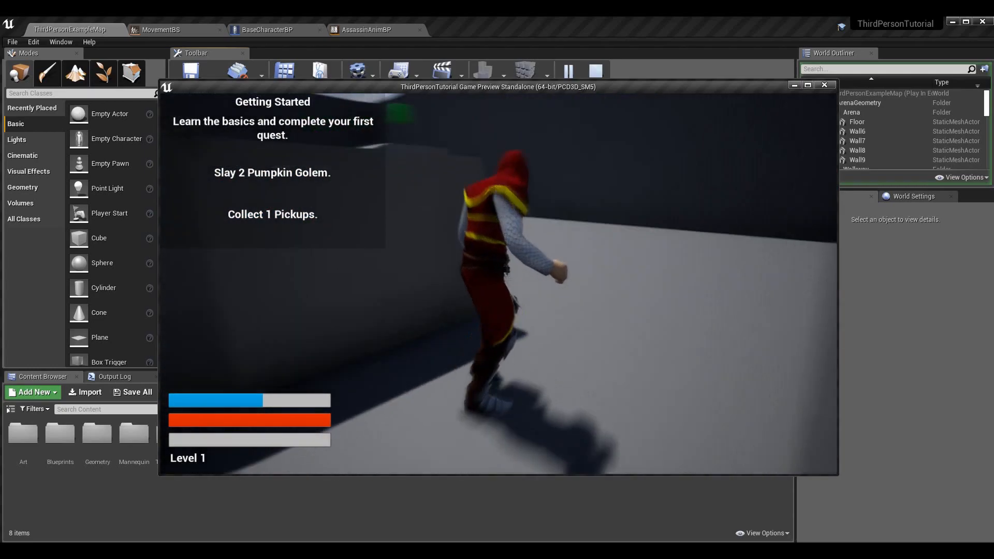
key(w)
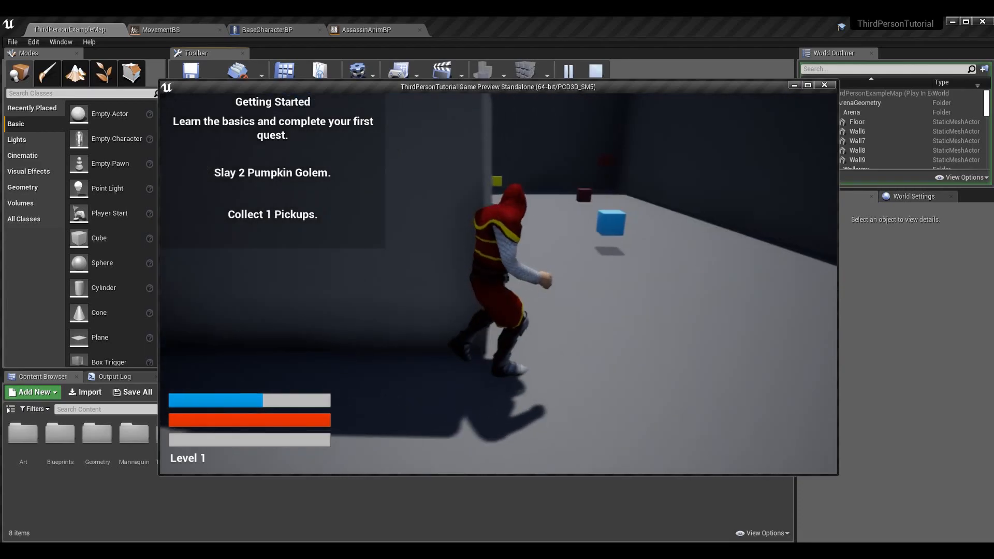
key(w)
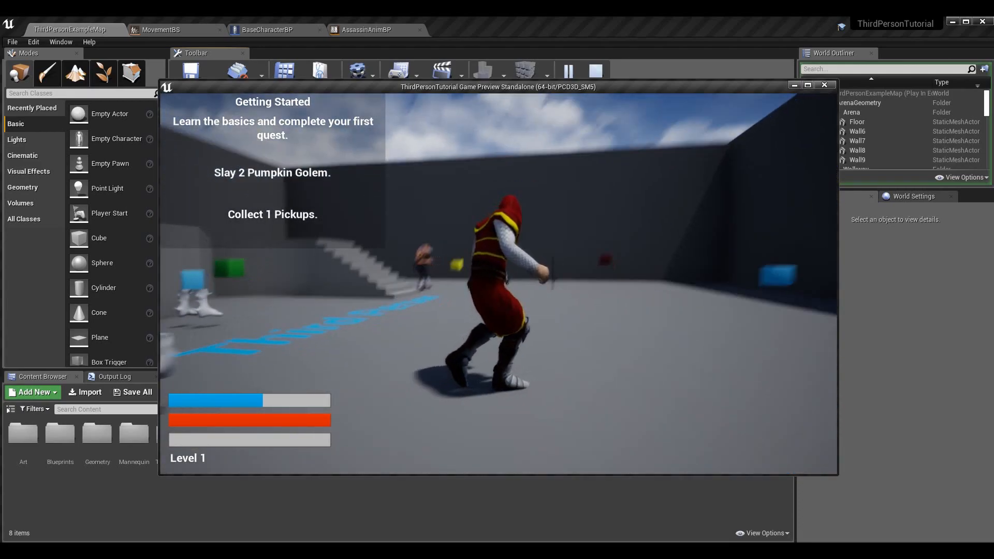
key(Escape)
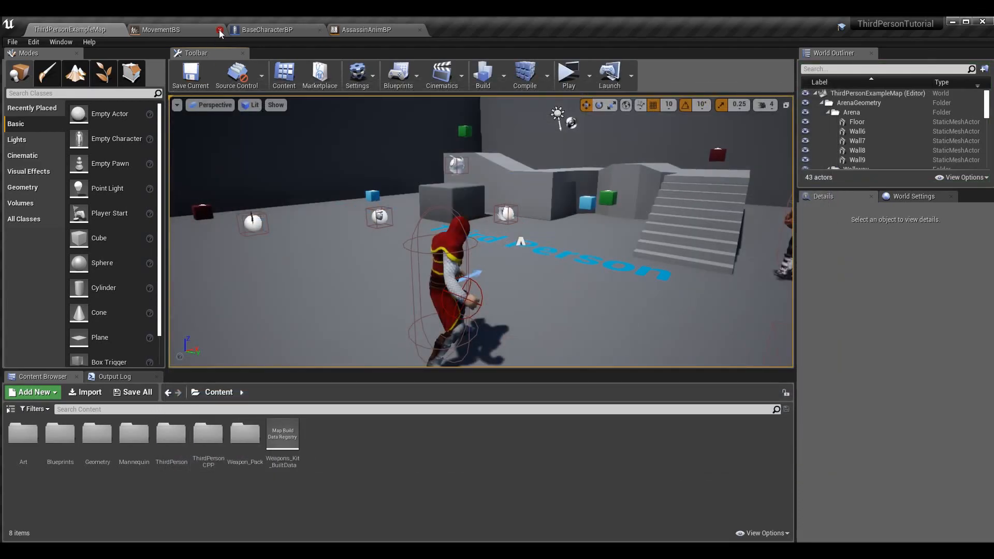
Step: Save the current ThirdPersonExampleMap level
key(ctrl+s)
right_drag(393, 109, 448, 161)
key(s)
key(s)
key(w)
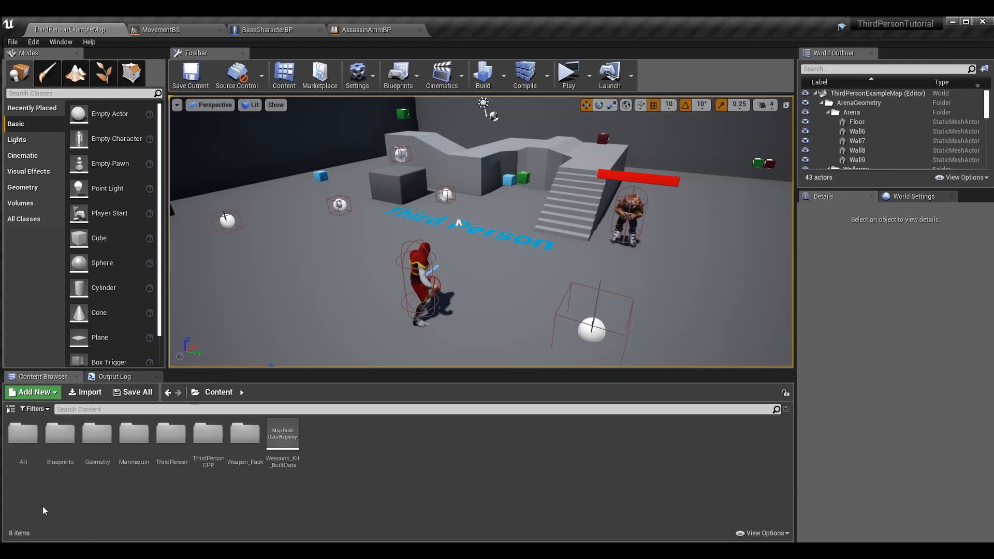
Step: Open the assassin's animation assets folder at Content/Art/Characters/Assassin/Animations
double_click(25, 439)
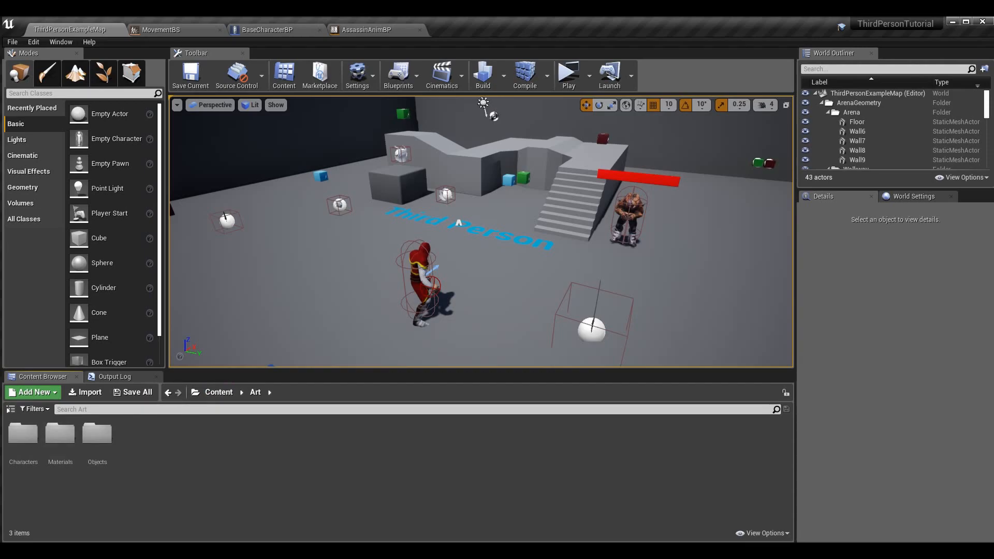
double_click(23, 437)
double_click(31, 445)
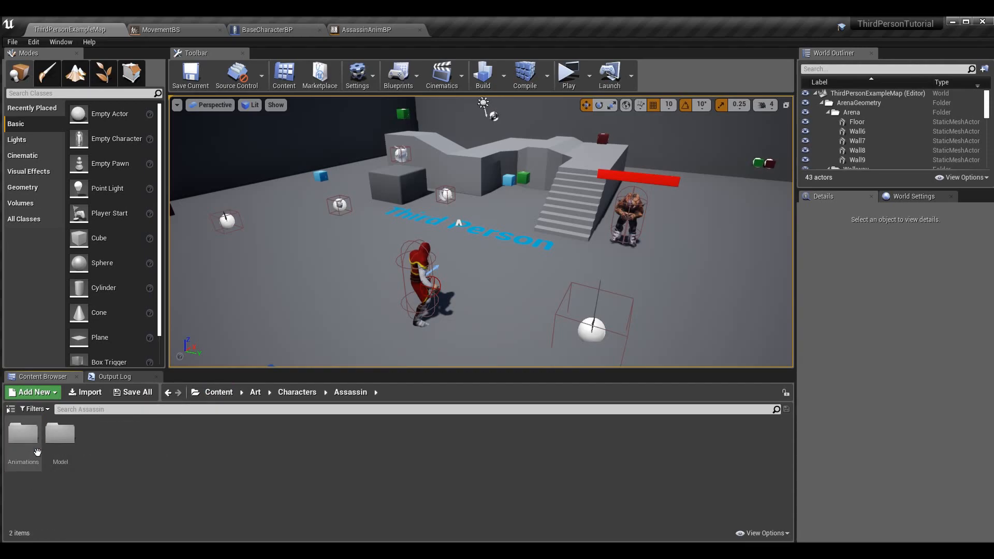
double_click(37, 450)
Step: Look through the animation asset types that can be created, including Blend Space and Blend Space 1D, without creating one
right_click(545, 470)
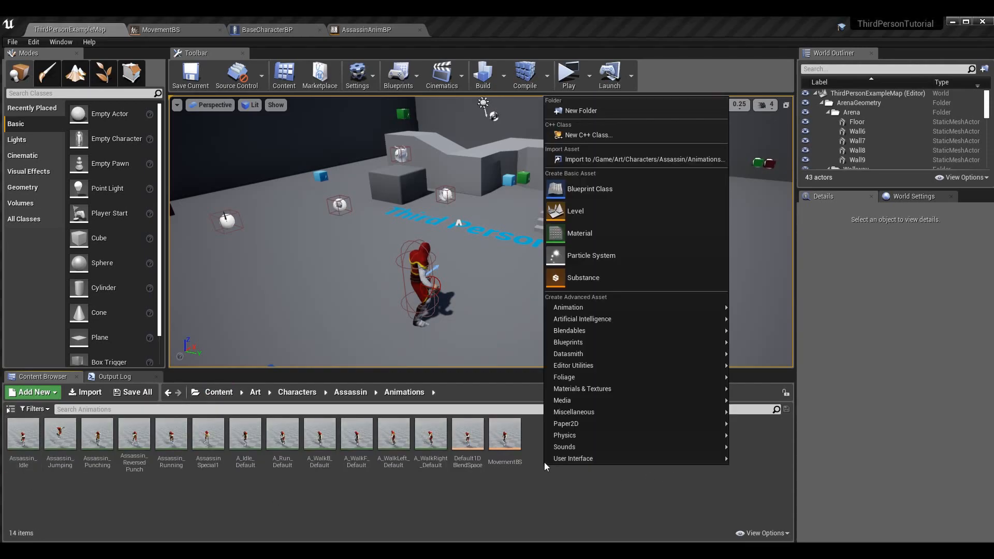
mouse_move(653, 334)
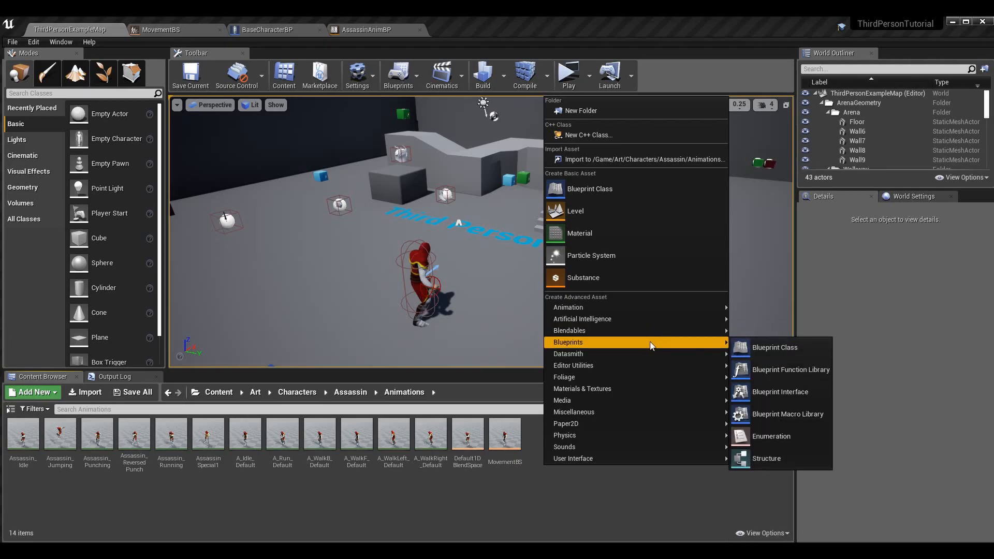
mouse_move(668, 312)
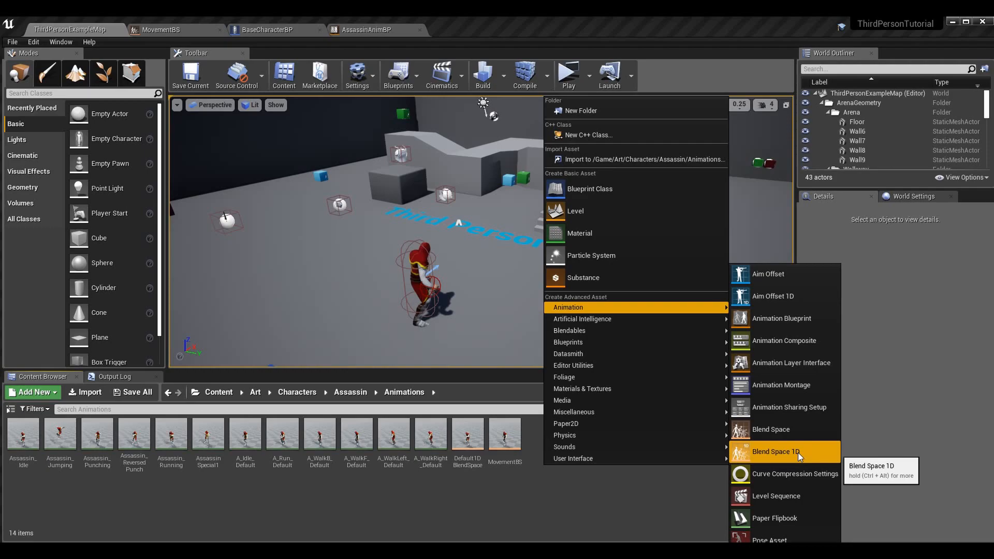
click(490, 489)
Step: Locate the MovementBS blend space in the animations folder and examine its horizontal and vertical axis settings, collapsing and re-expanding both groups
click(176, 29)
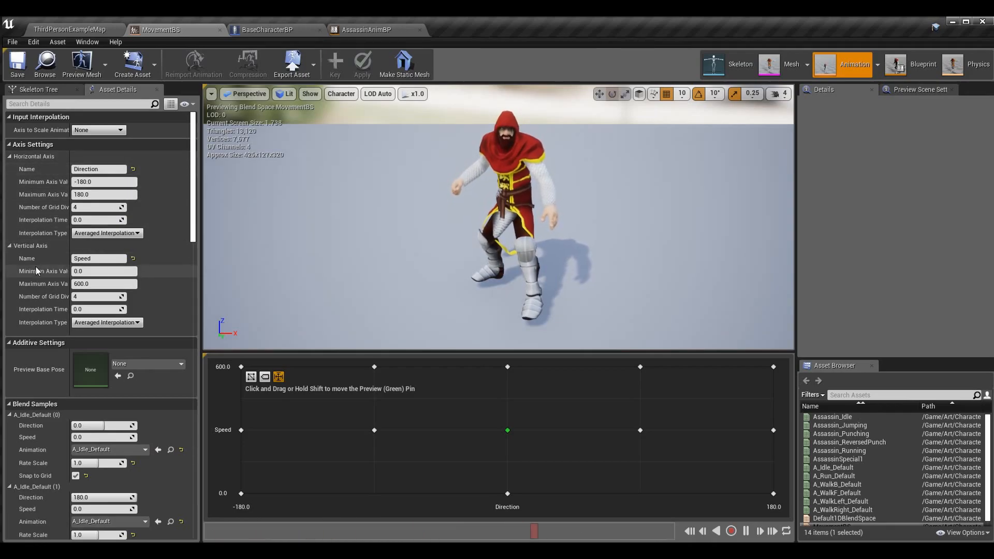
click(92, 30)
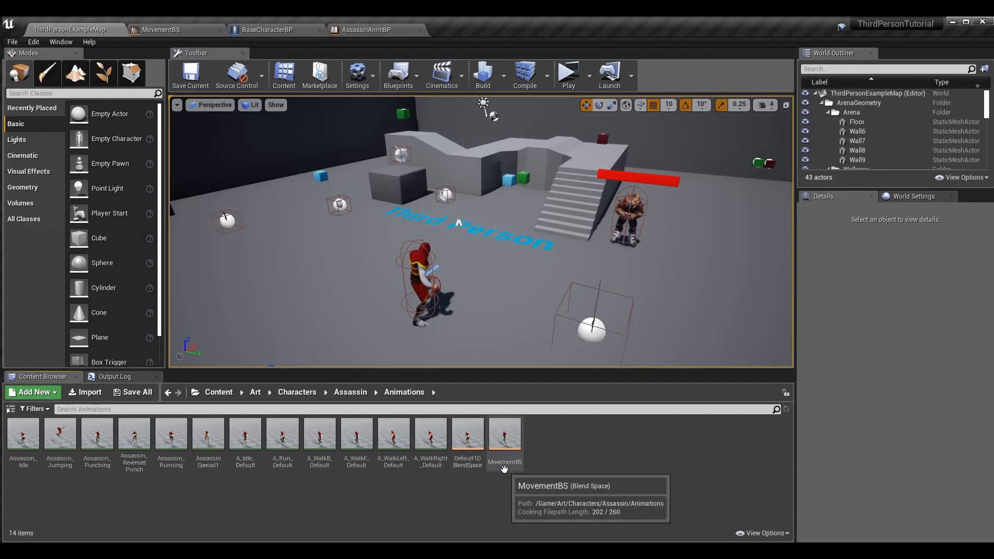
click(193, 26)
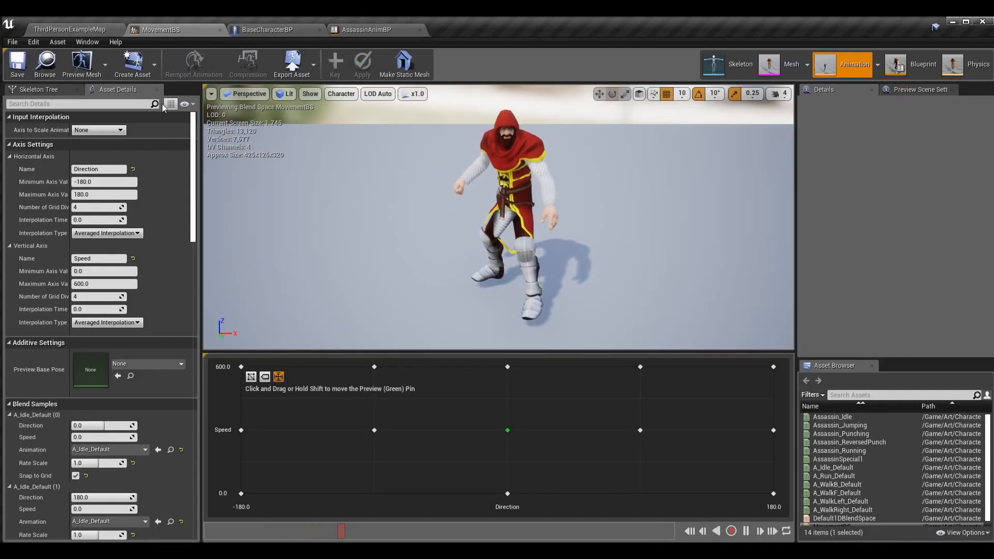
click(8, 158)
click(11, 168)
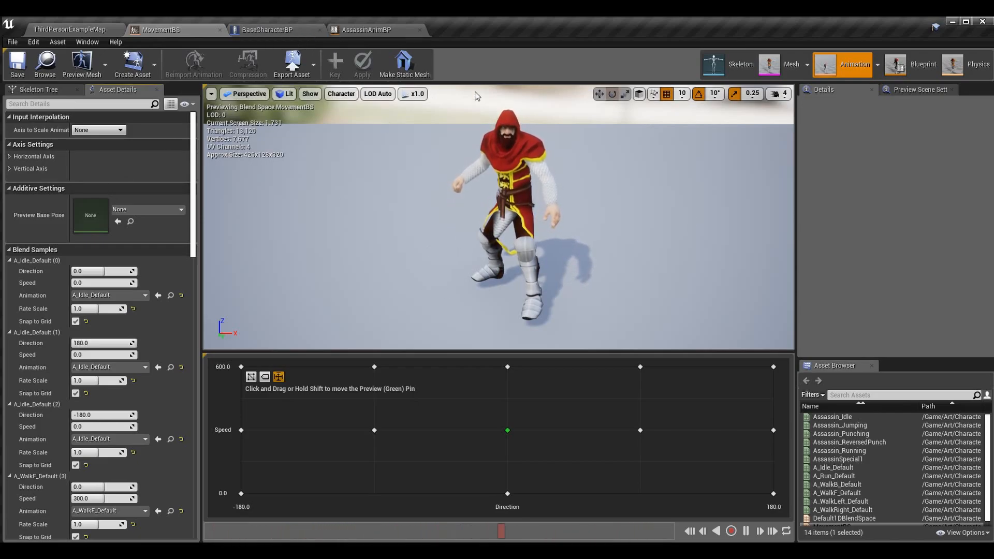
click(10, 168)
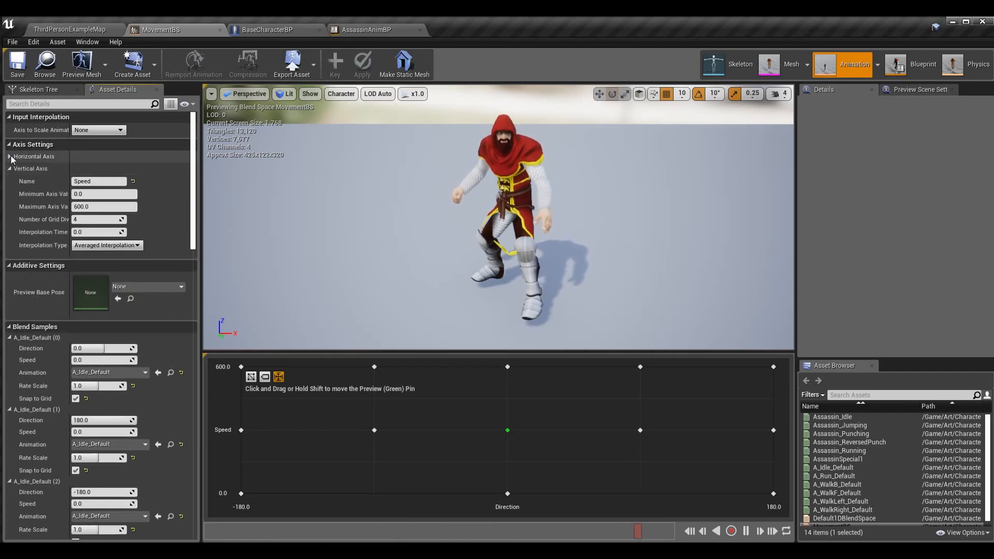
click(9, 156)
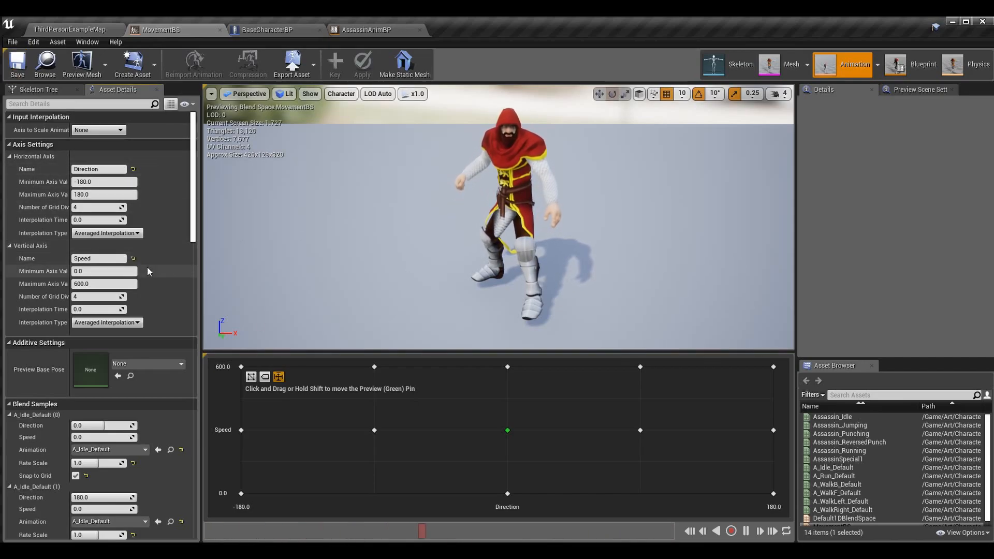
Step: Widen the asset details label column and examine the Direction axis name, range and grid points
click(106, 169)
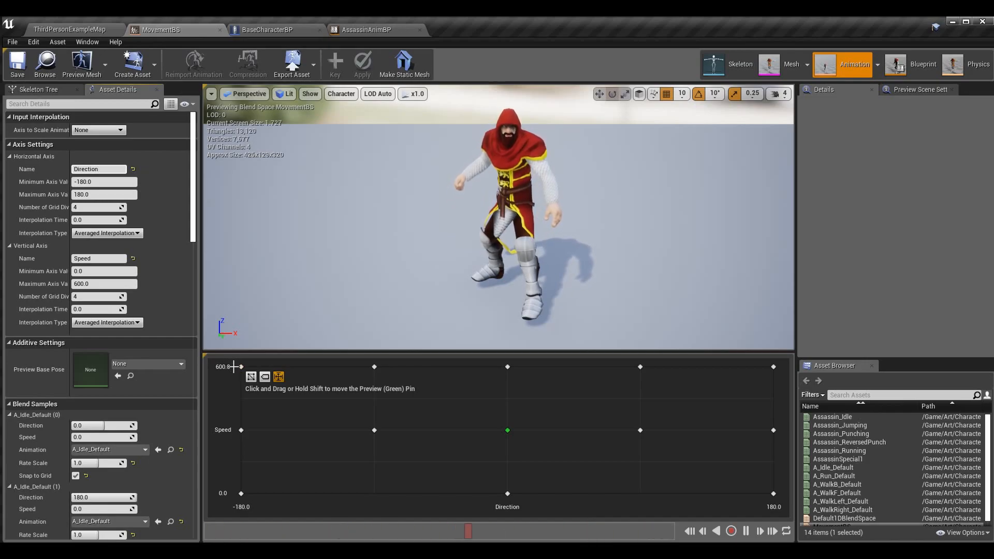
click(107, 169)
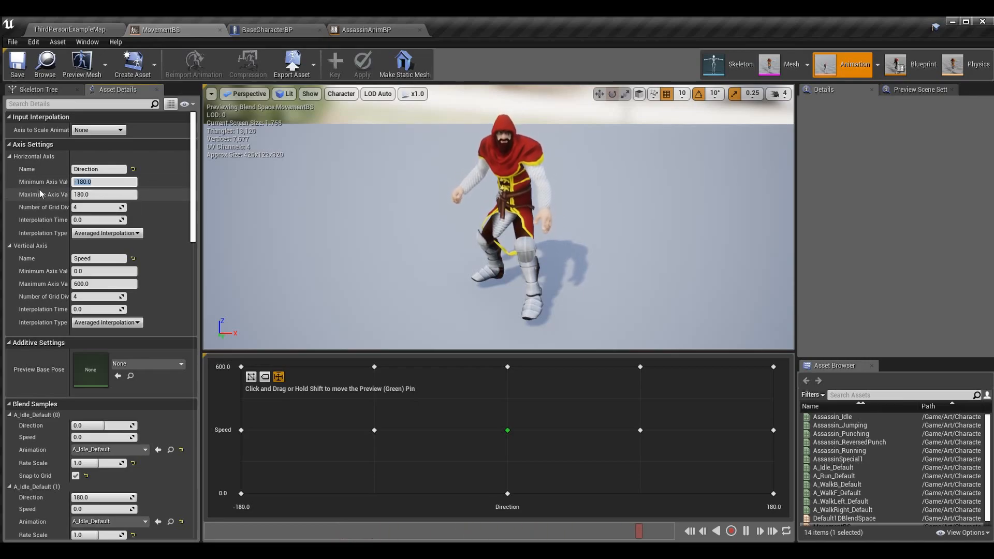
drag(68, 168, 92, 169)
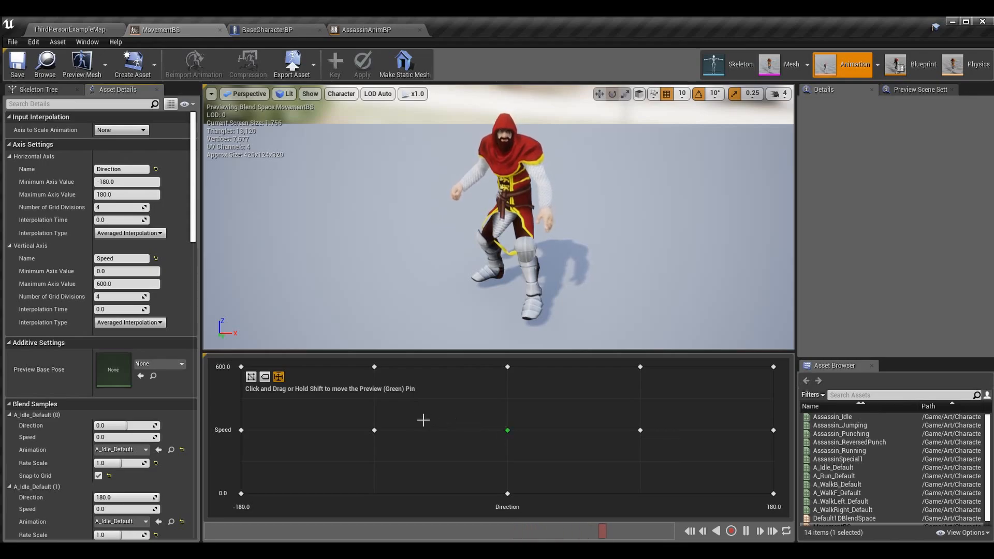
mouse_move(372, 427)
mouse_move(237, 429)
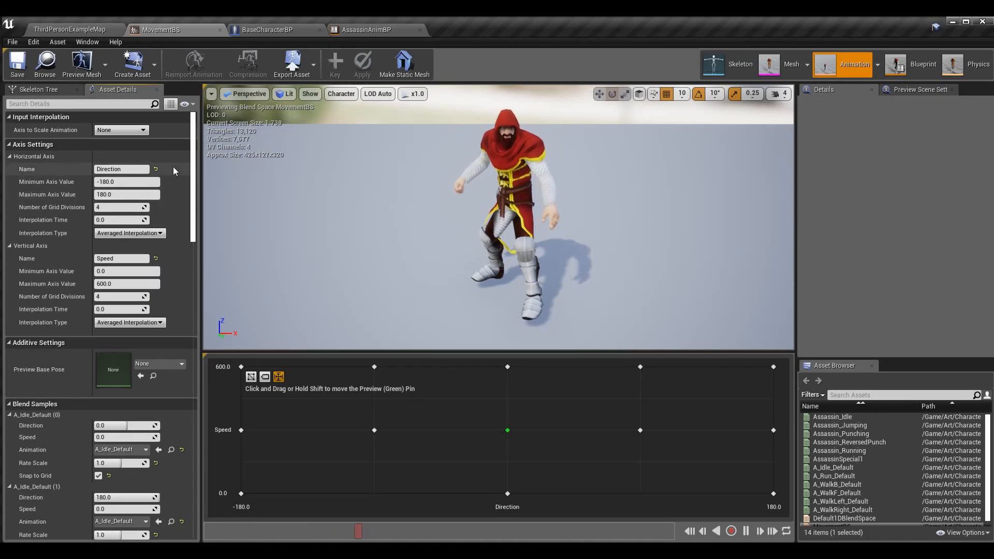
Step: Review the Speed axis name and its minimum and maximum values
scroll(179, 231, down, 3)
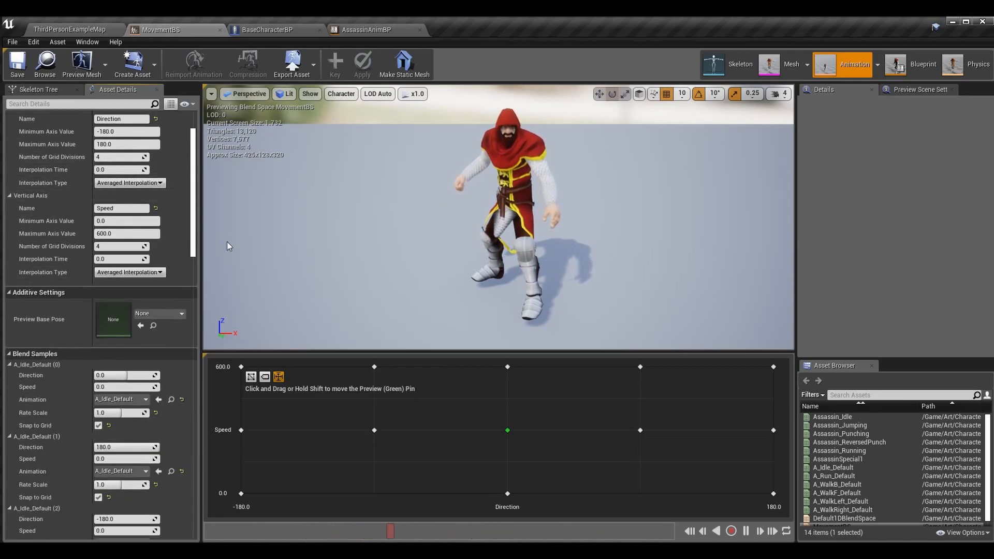
scroll(156, 331, up, 3)
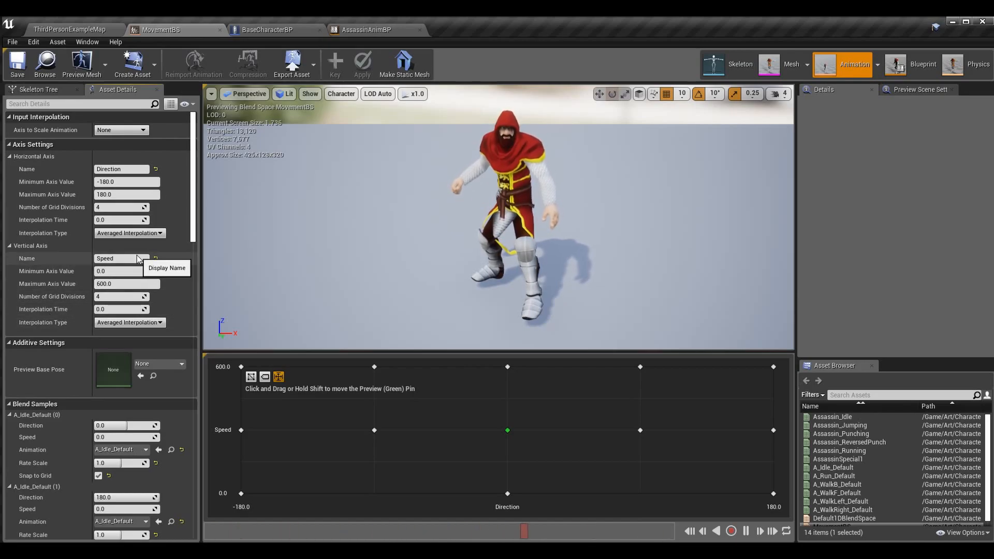
click(128, 271)
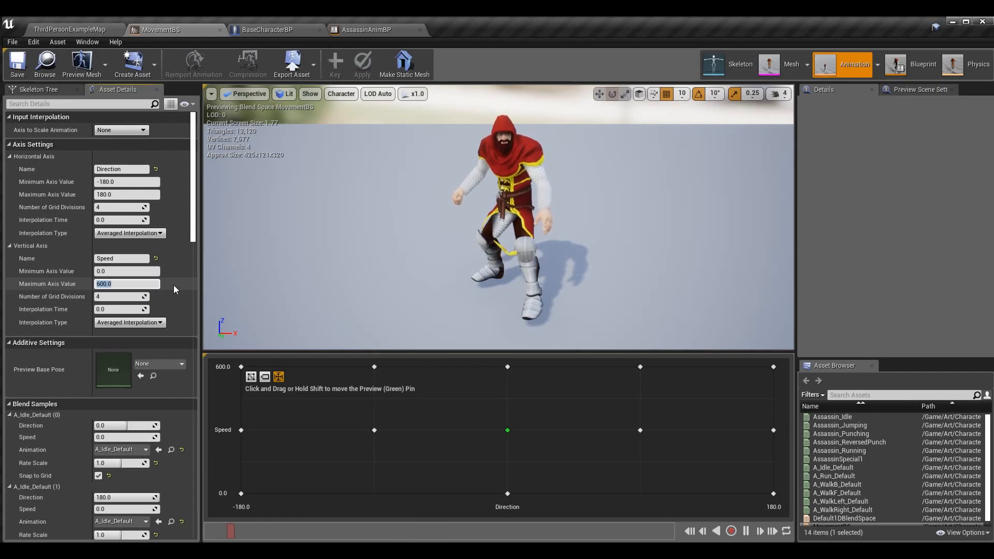
Step: Compare the CharacterMovement component's Max Walk Speed in BaseCharacterBP with the MovementBS Speed axis maximum
click(302, 30)
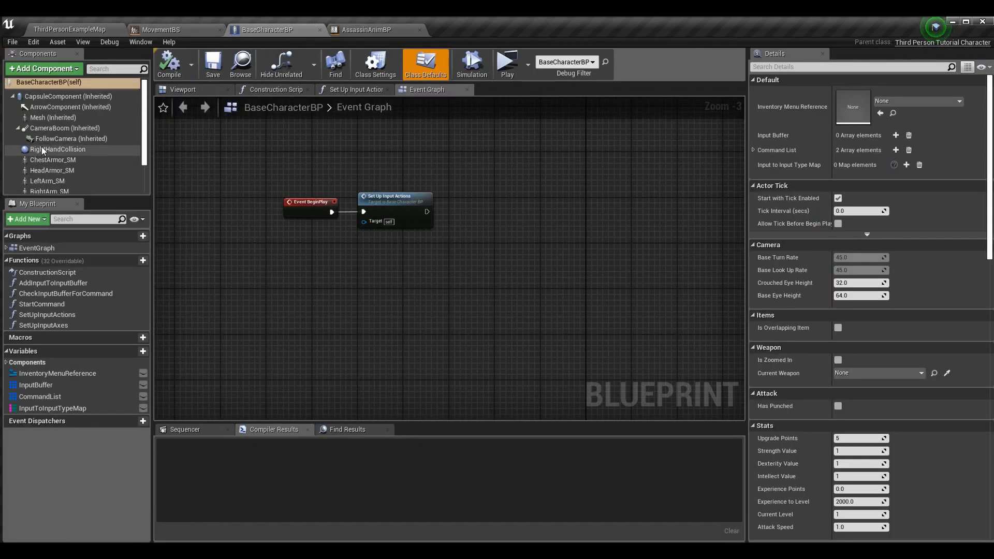
click(54, 187)
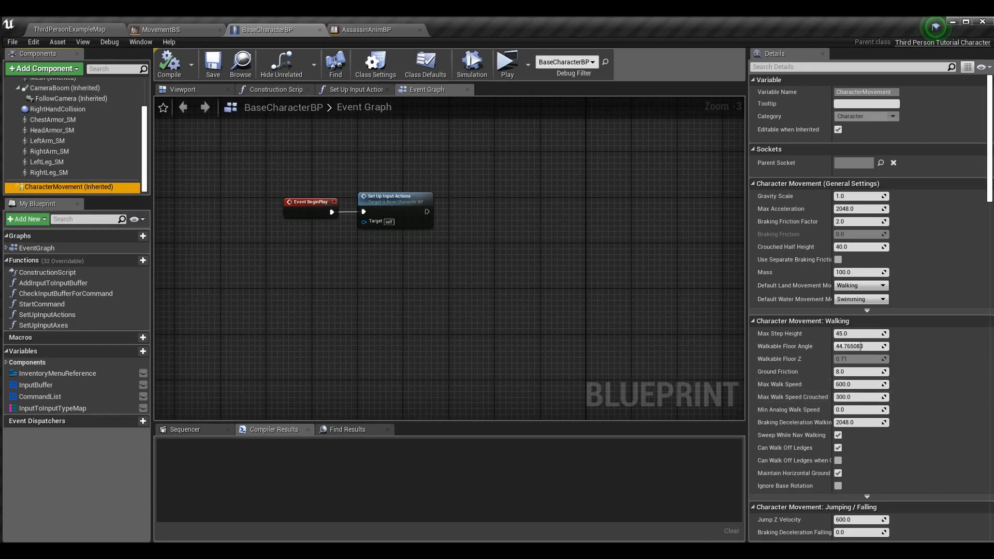
click(166, 31)
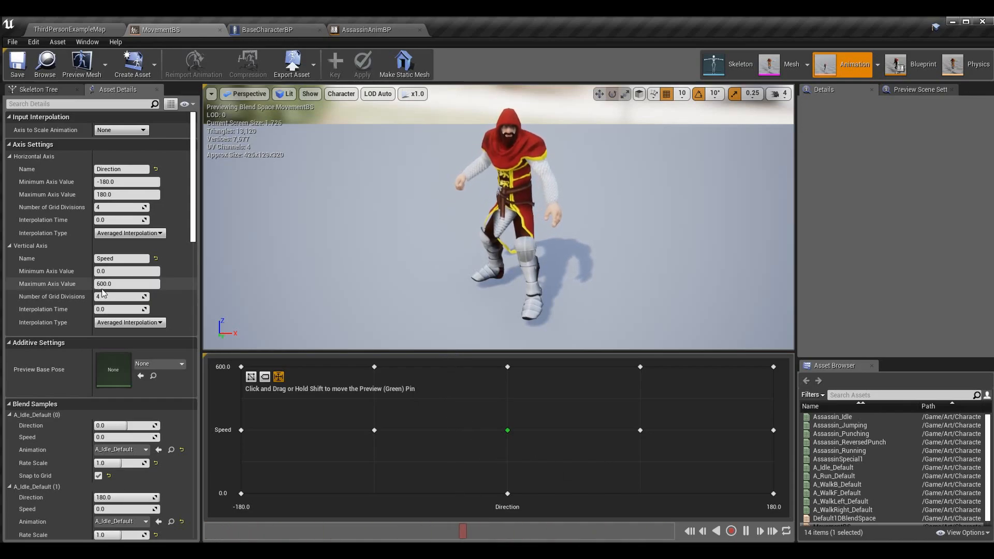
click(128, 284)
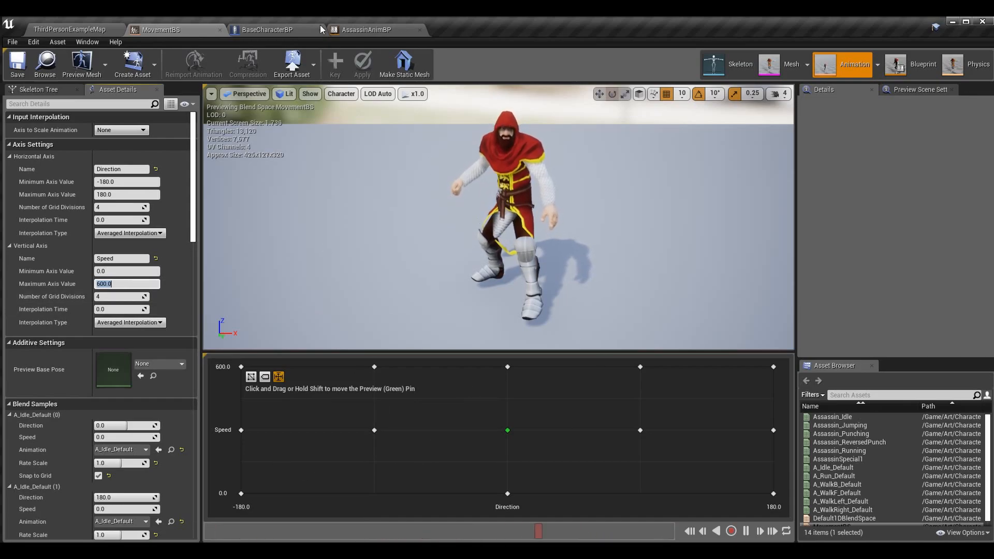
click(264, 30)
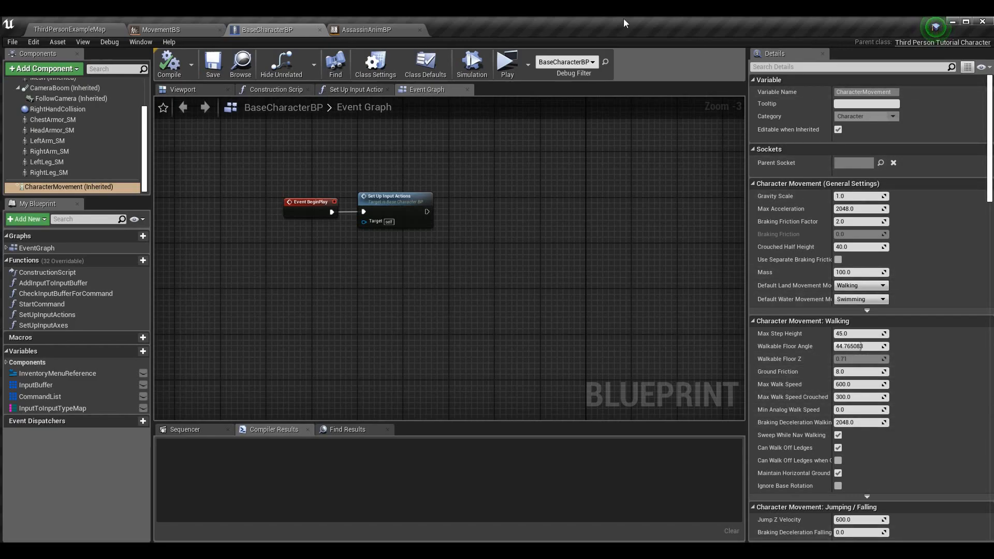
click(155, 30)
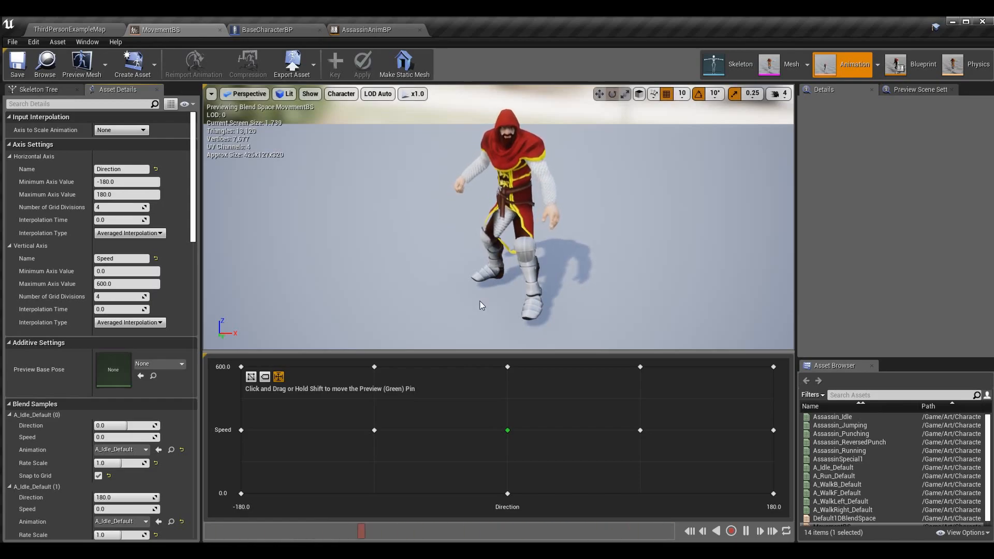
Step: Preview the running, walking and idle blends by moving the preview pin between maximum and zero Speed near Direction 0
mouse_move(506, 430)
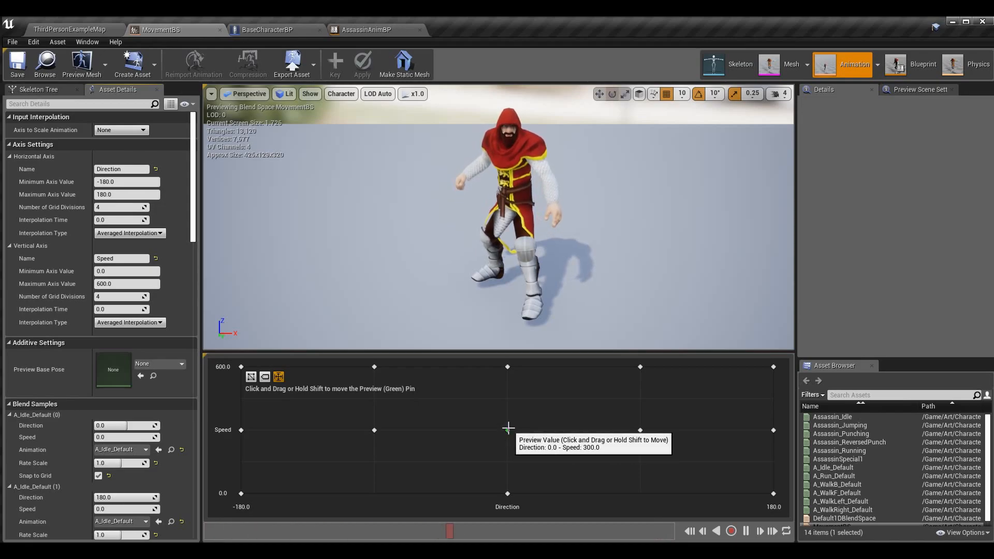
drag(506, 430, 629, 352)
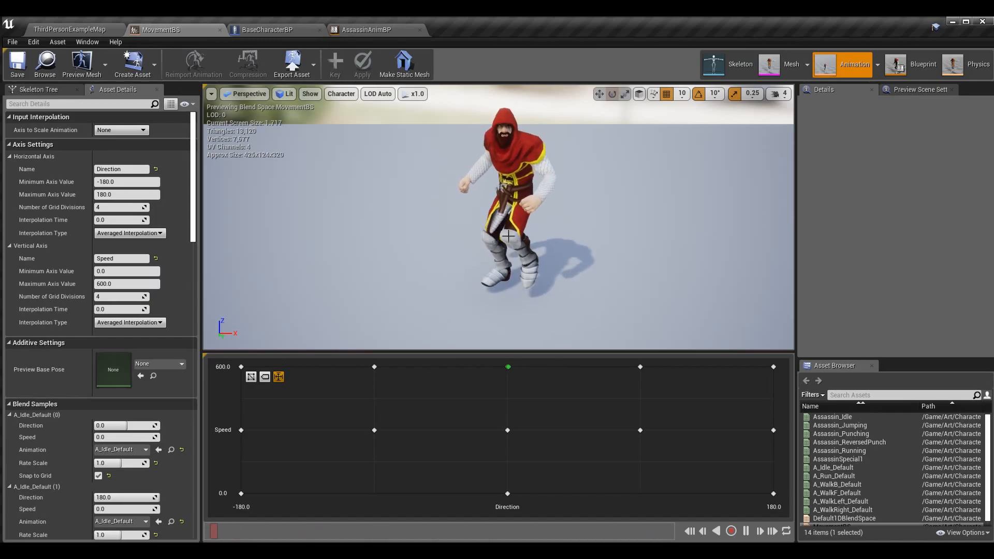
mouse_move(498, 367)
mouse_down()
mouse_move(501, 446)
mouse_move(511, 428)
mouse_move(502, 360)
mouse_up()
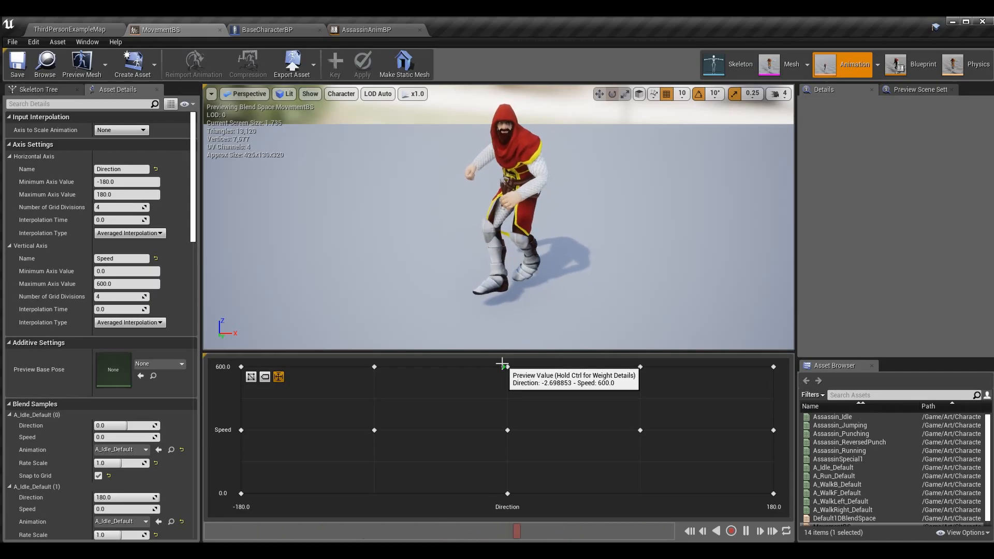
drag(502, 363, 508, 356)
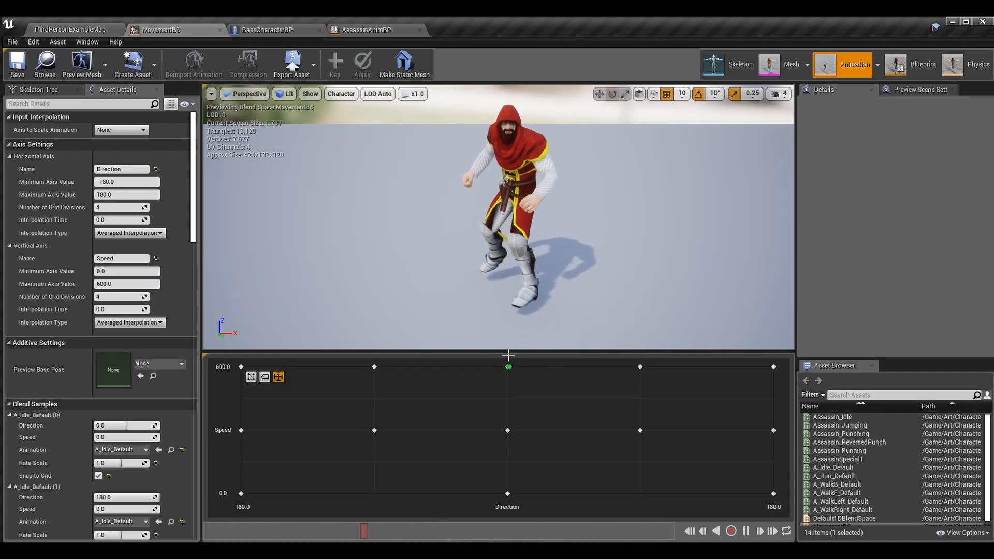
drag(507, 355, 506, 517)
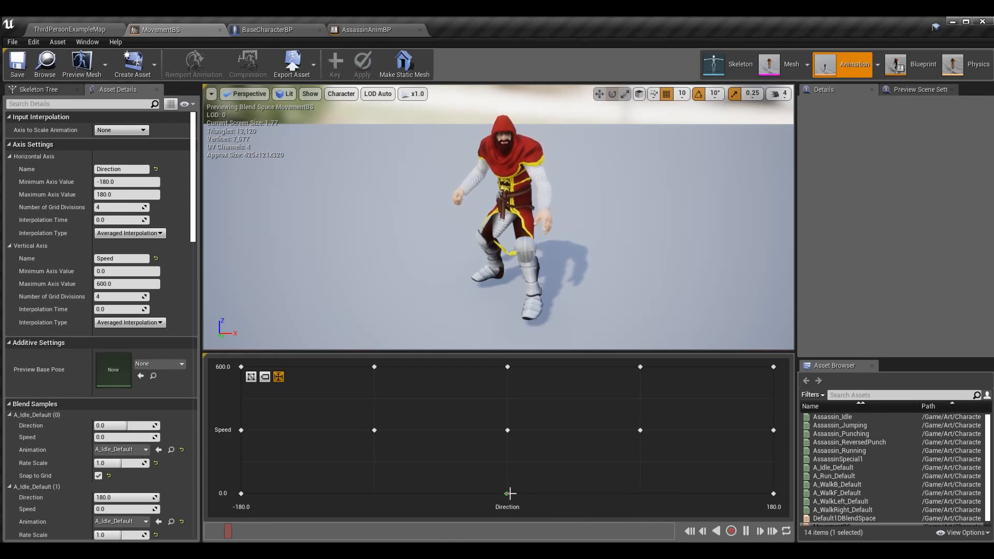
mouse_move(504, 495)
mouse_down()
mouse_move(514, 467)
mouse_move(579, 428)
mouse_move(438, 394)
mouse_move(509, 482)
mouse_up()
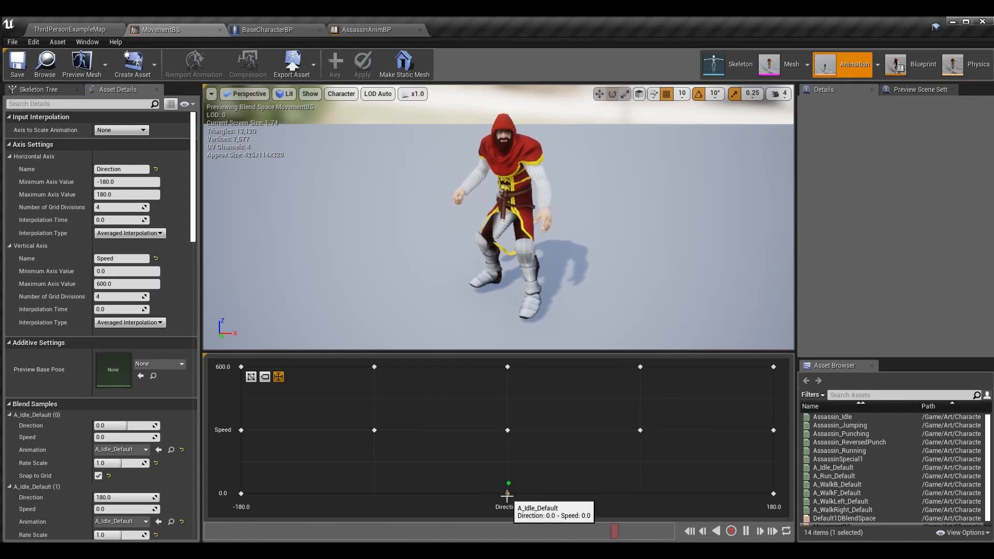
Step: Inspect the available animation assets and preview the idle pose across the full Direction range at zero Speed
mouse_move(865, 414)
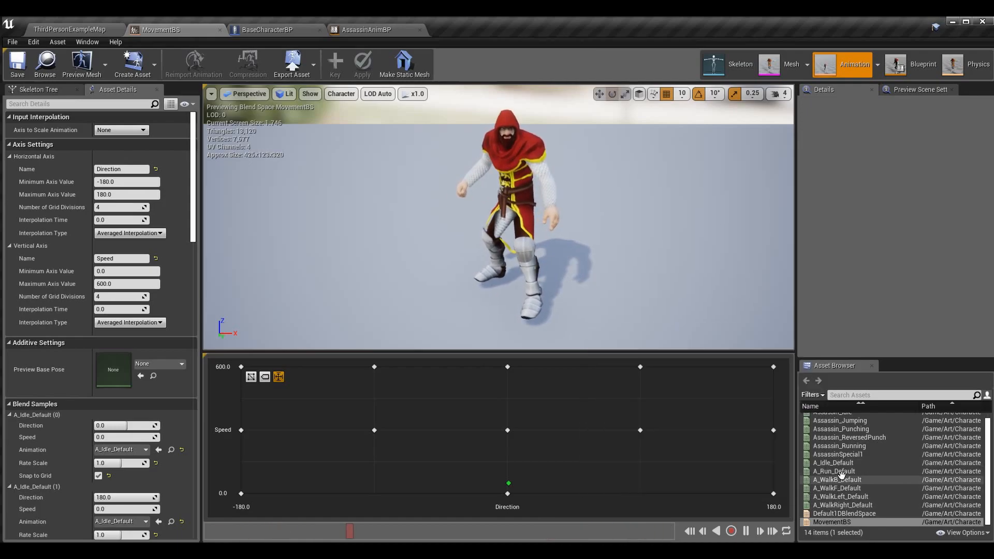
mouse_move(855, 469)
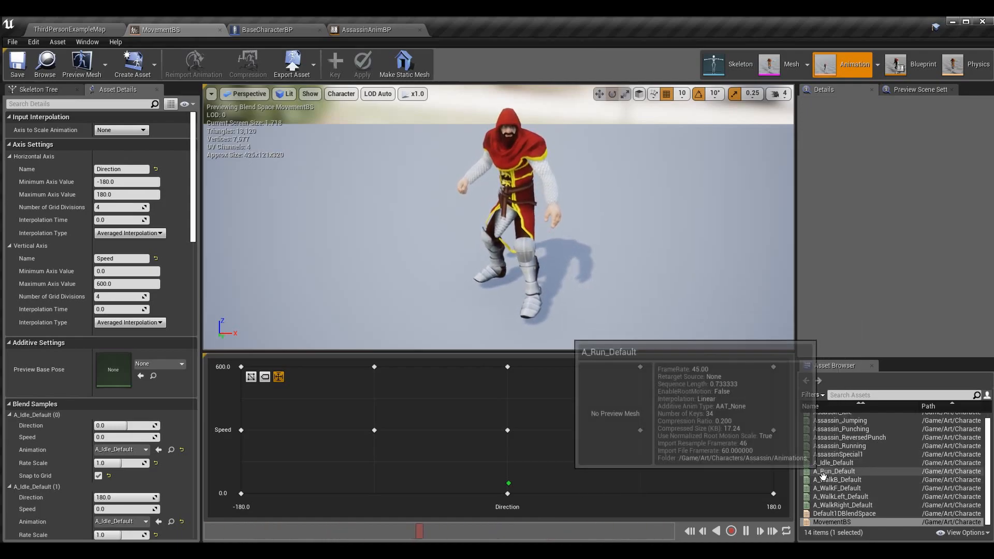
mouse_move(839, 499)
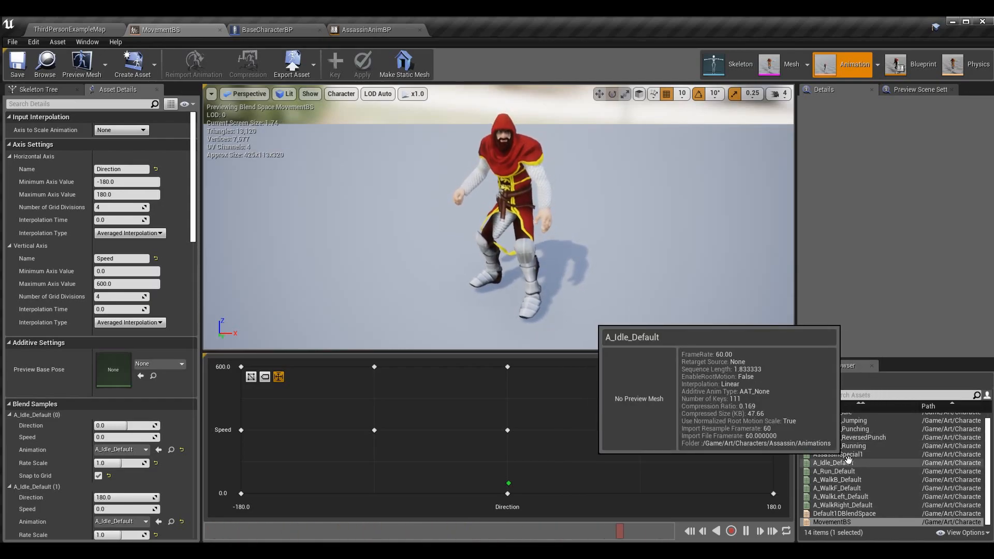
mouse_move(508, 489)
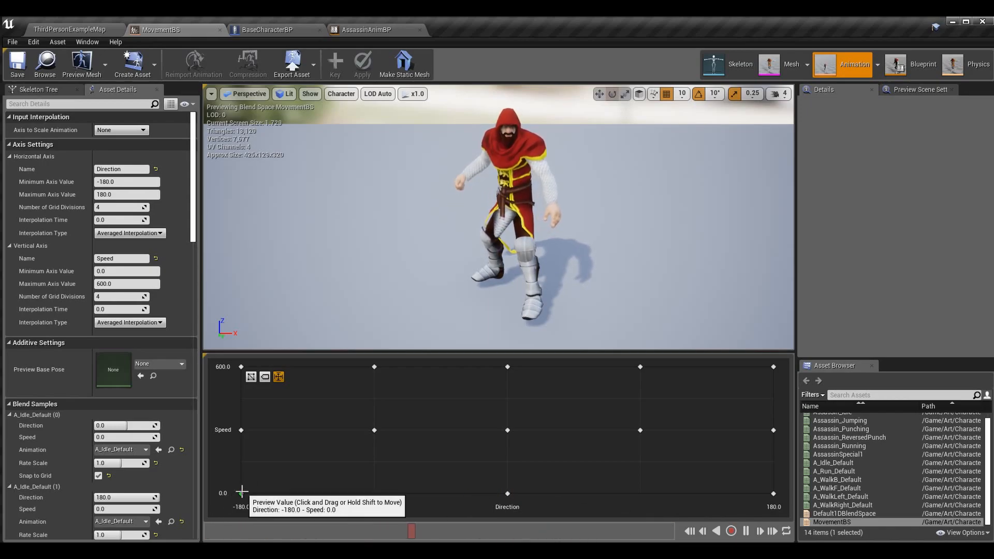
drag(235, 495, 791, 509)
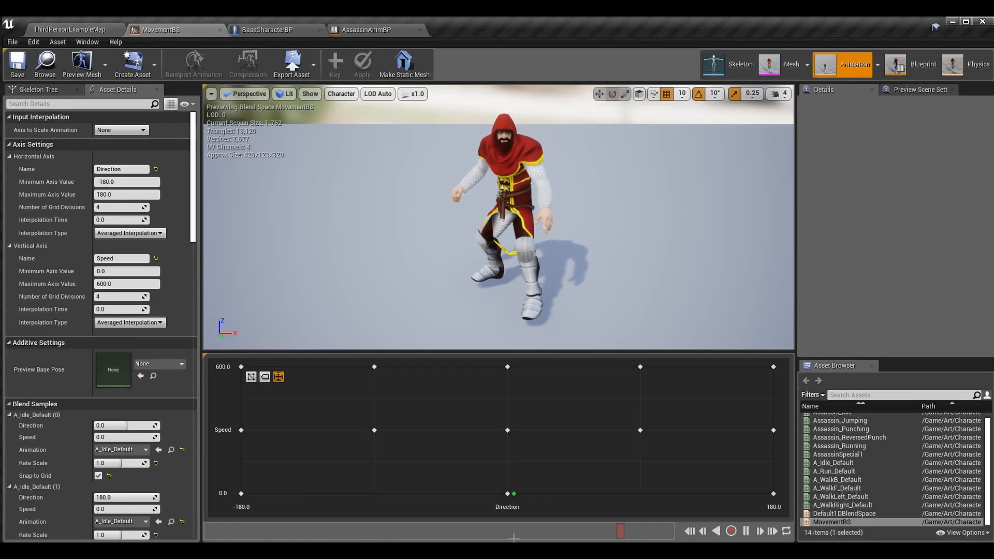
Step: Add A_Idle_Default samples at the two empty zero-Speed grid points on either side of Direction 0, and save MovementBS
drag(834, 463, 640, 489)
drag(827, 462, 380, 486)
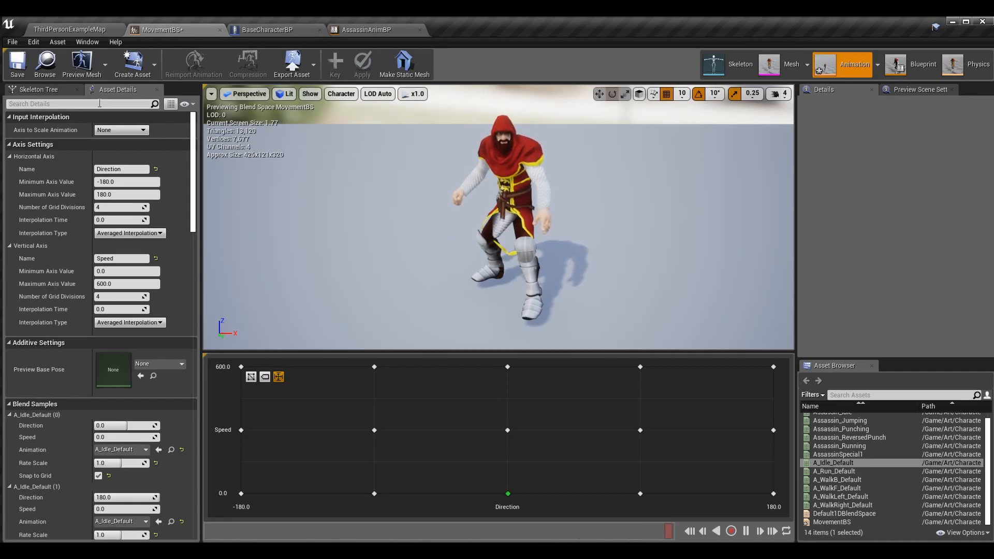
click(17, 61)
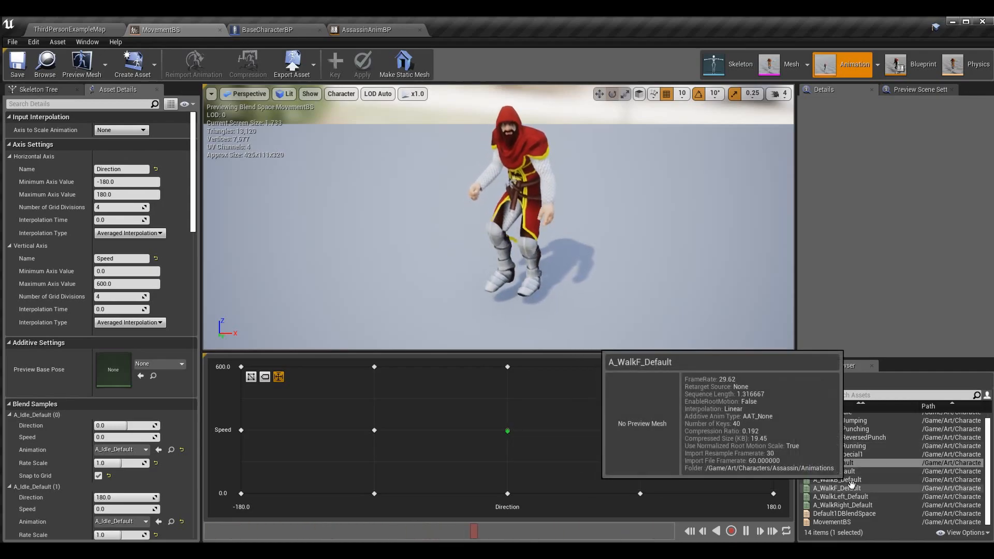
Step: Preview forward movement at Direction 0 in the blend space, and open the A_WalkF_Default animation from the Animations folder
click(835, 488)
drag(491, 481, 507, 366)
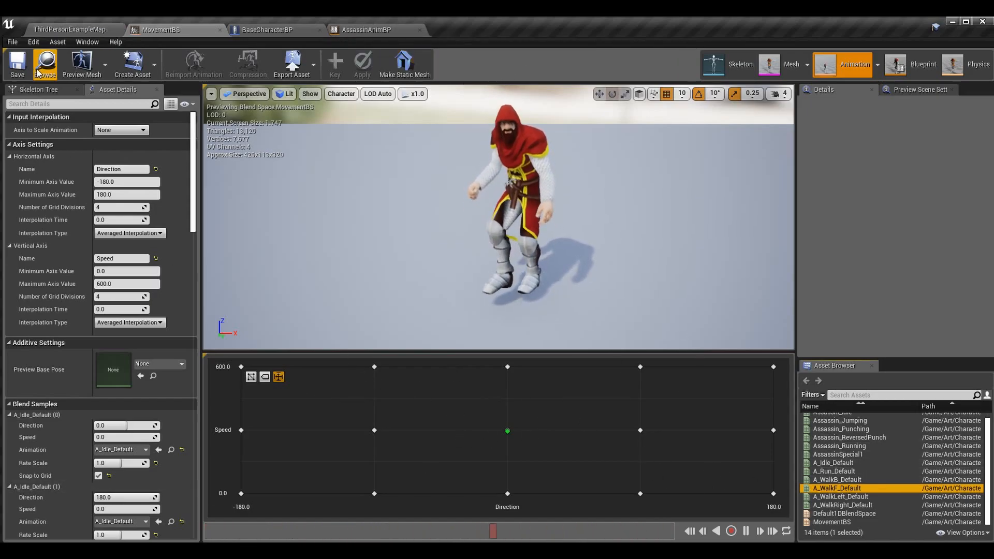
click(94, 31)
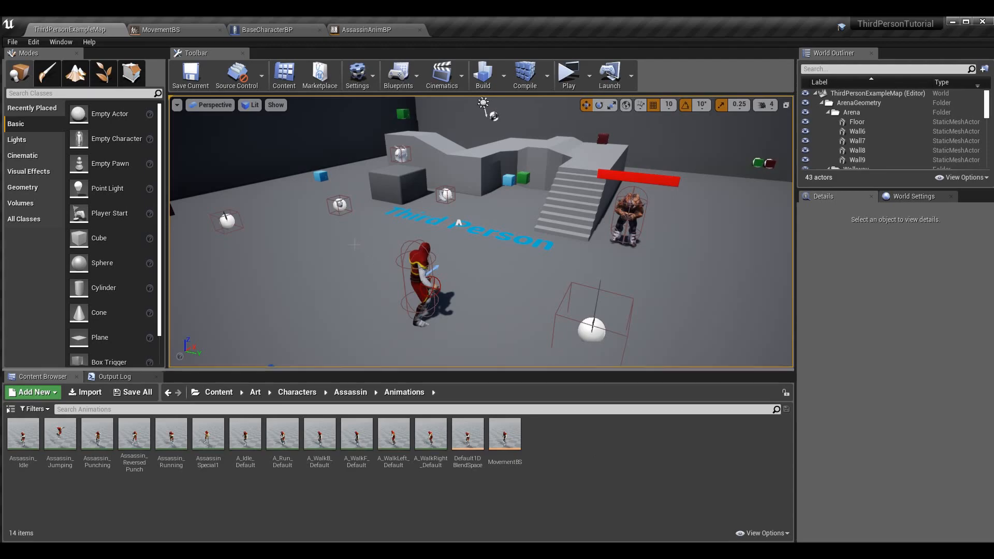
click(365, 439)
double_click(366, 439)
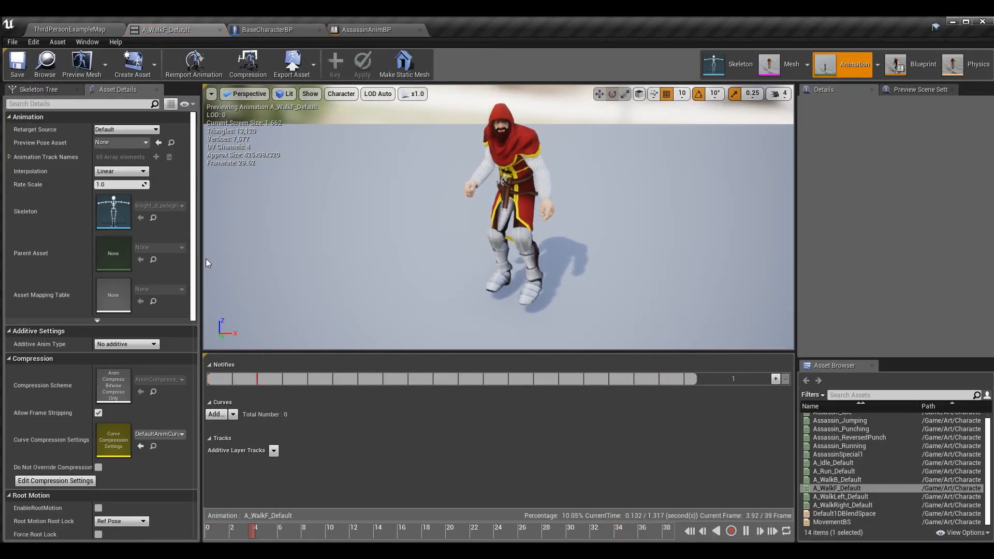
Step: Open the A_WalkB_Default animation from the Animations folder and check its Rate Scale
click(111, 30)
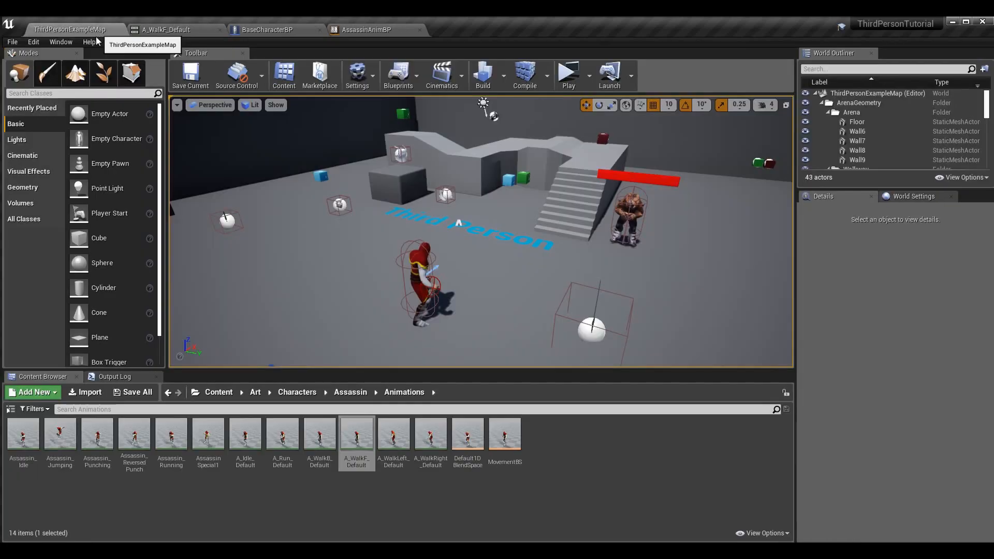
right_click(349, 440)
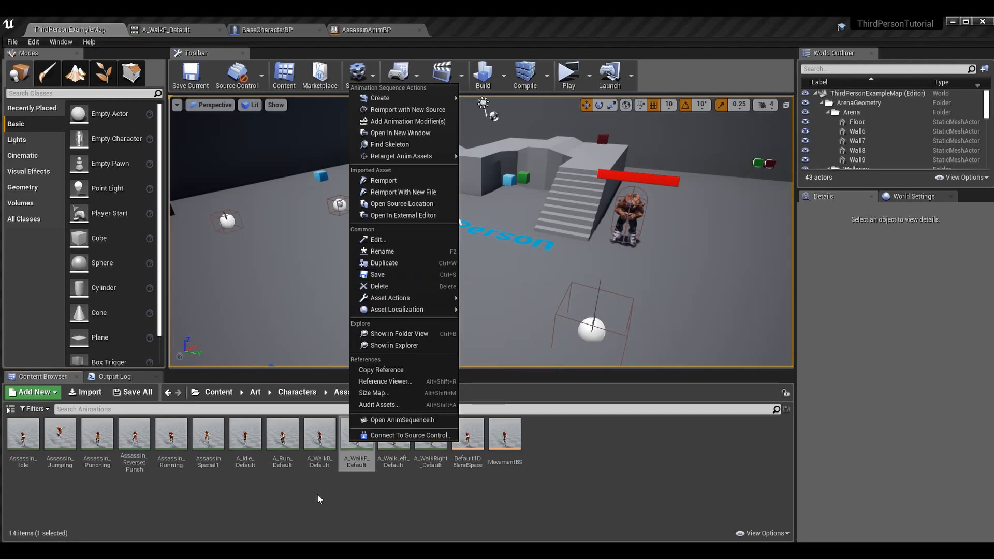
click(319, 445)
double_click(332, 442)
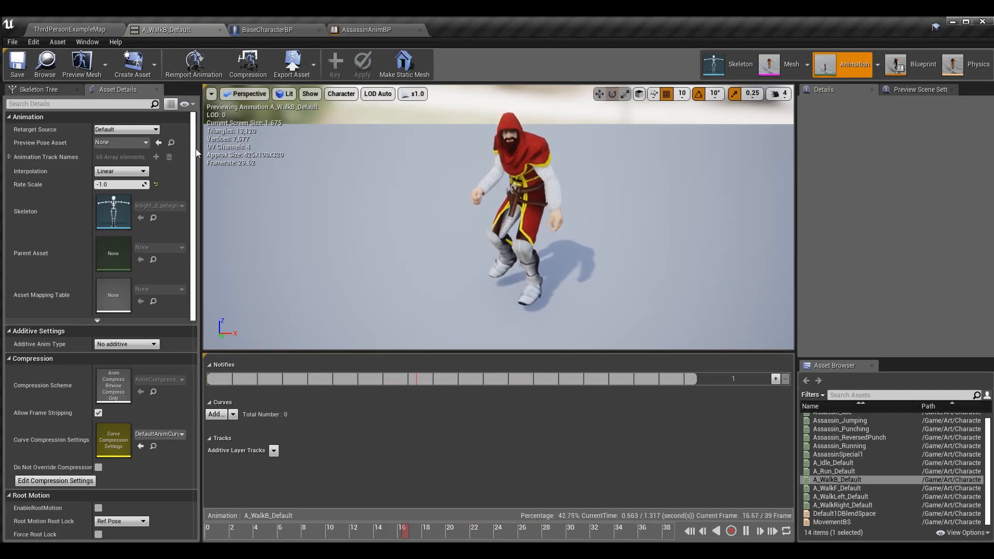
click(116, 184)
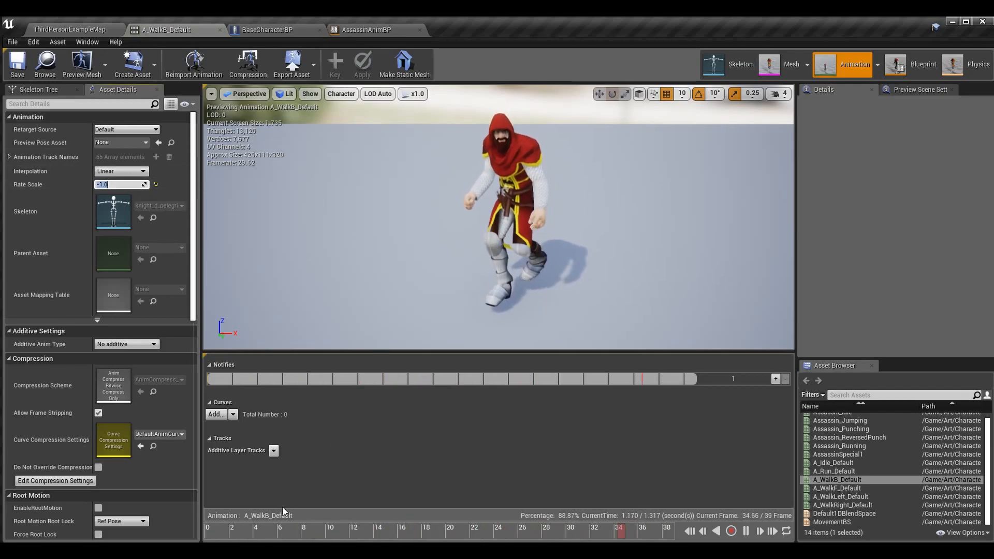
Step: Reopen MovementBS and preview forward walking at Direction 0, moving the preview pin towards Direction 90 at about Speed 300
double_click(842, 521)
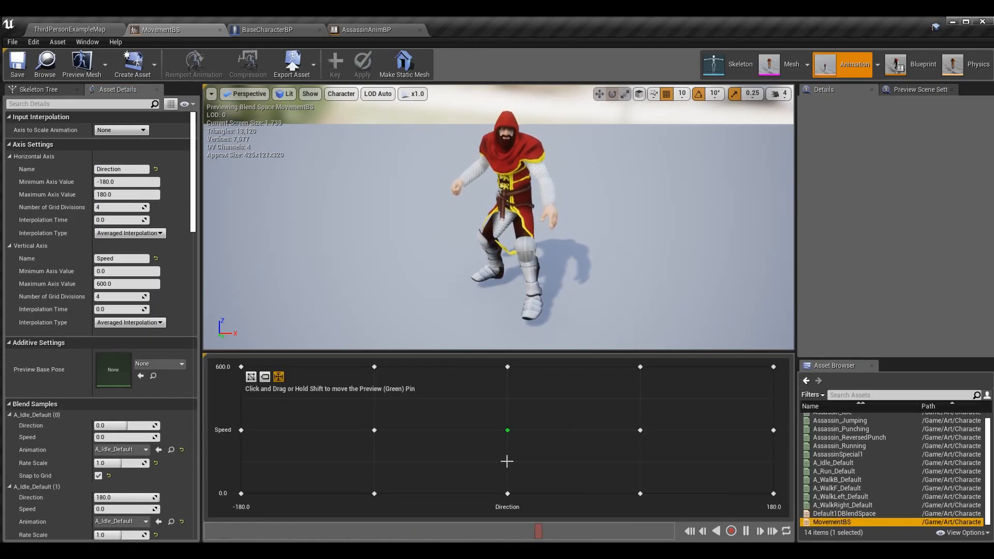
mouse_move(508, 430)
mouse_down()
mouse_move(515, 415)
mouse_move(508, 430)
mouse_up()
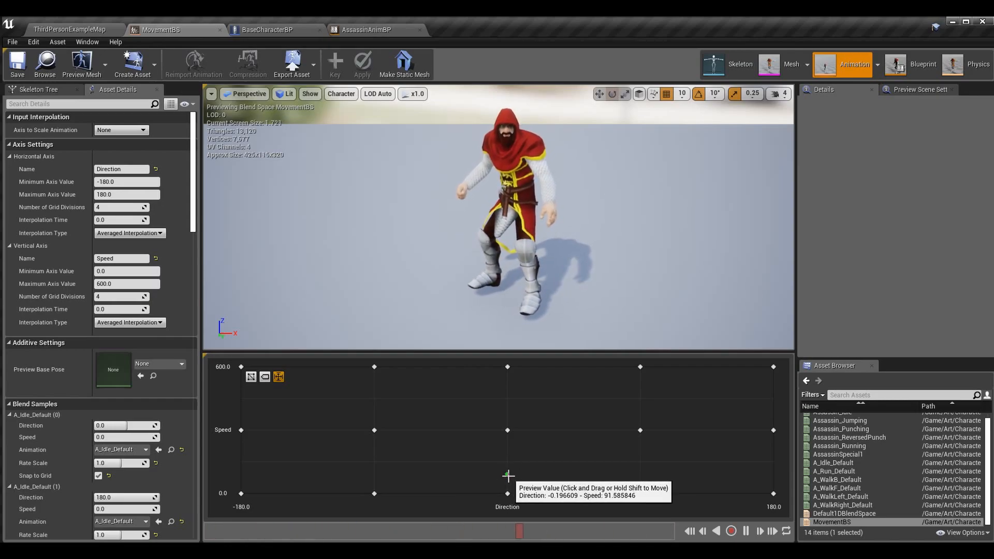
drag(508, 475, 508, 429)
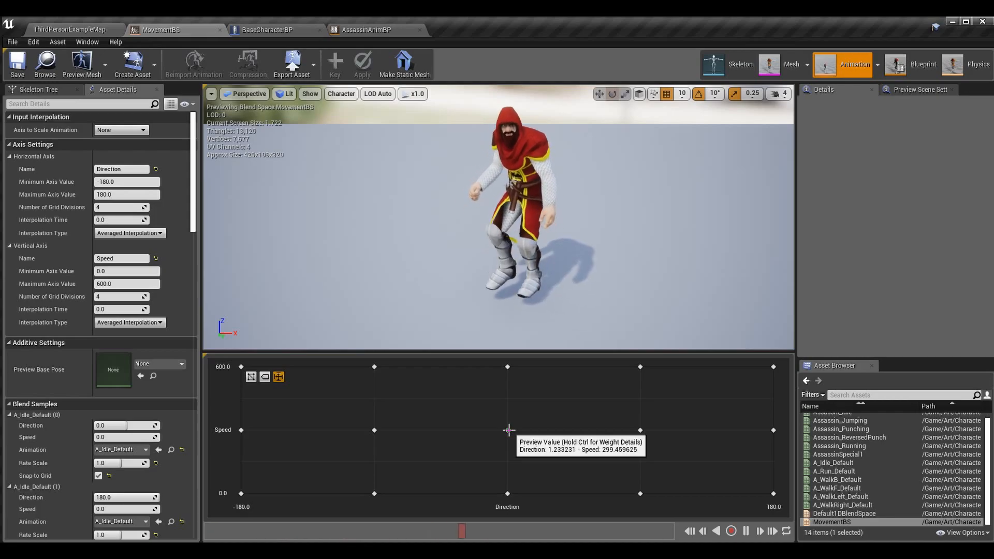
drag(509, 429, 588, 431)
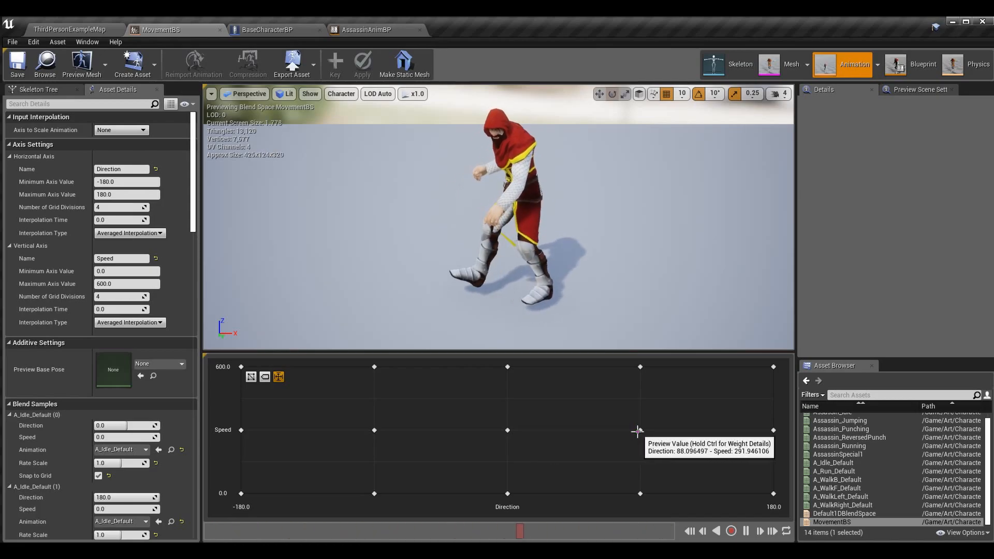
Step: View A_WalkRight_Default on its own, and inspect the rightward and backward walking blends in MovementBS around Speed 300
double_click(844, 505)
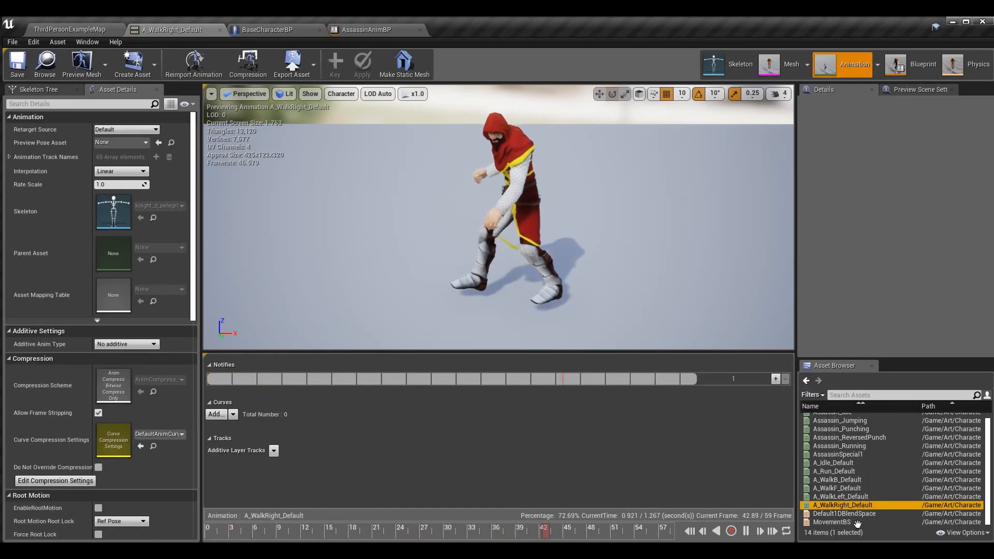
double_click(831, 521)
drag(505, 430, 614, 434)
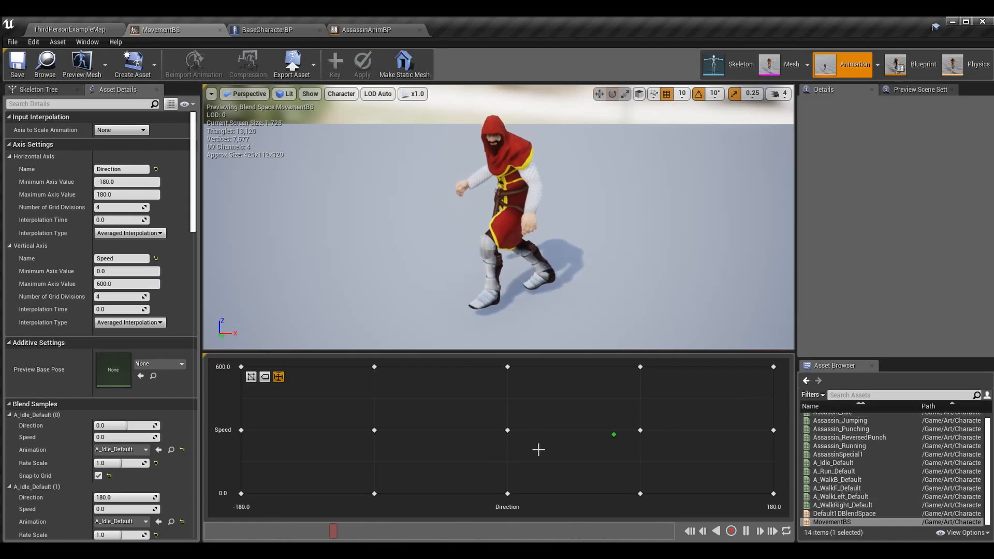
mouse_move(618, 429)
mouse_down()
mouse_move(645, 429)
mouse_move(620, 432)
mouse_up()
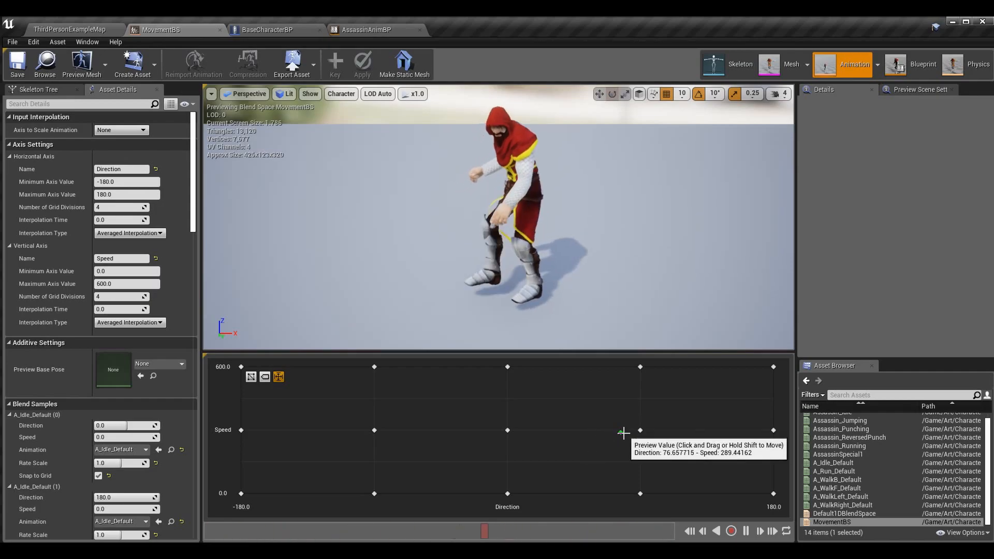
drag(621, 432, 791, 430)
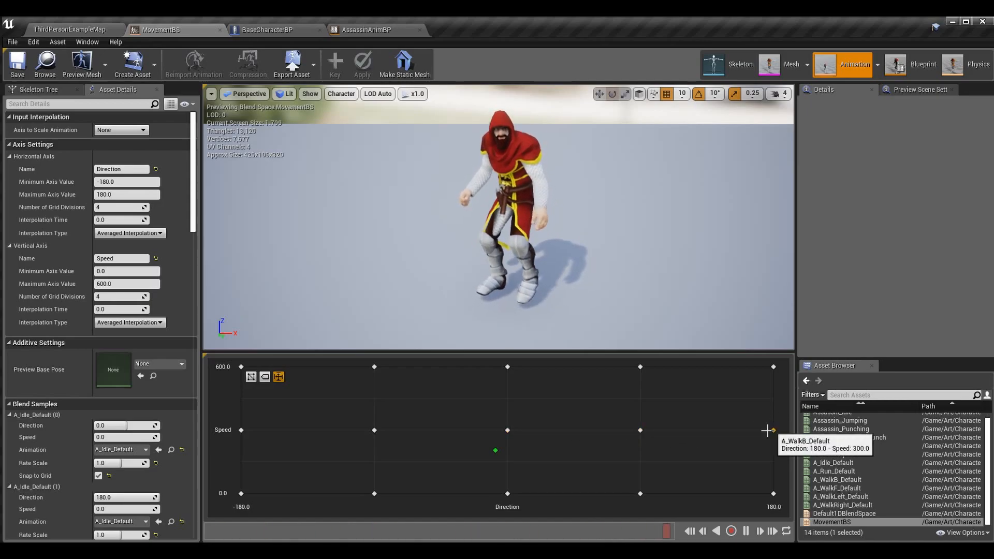
click(241, 430)
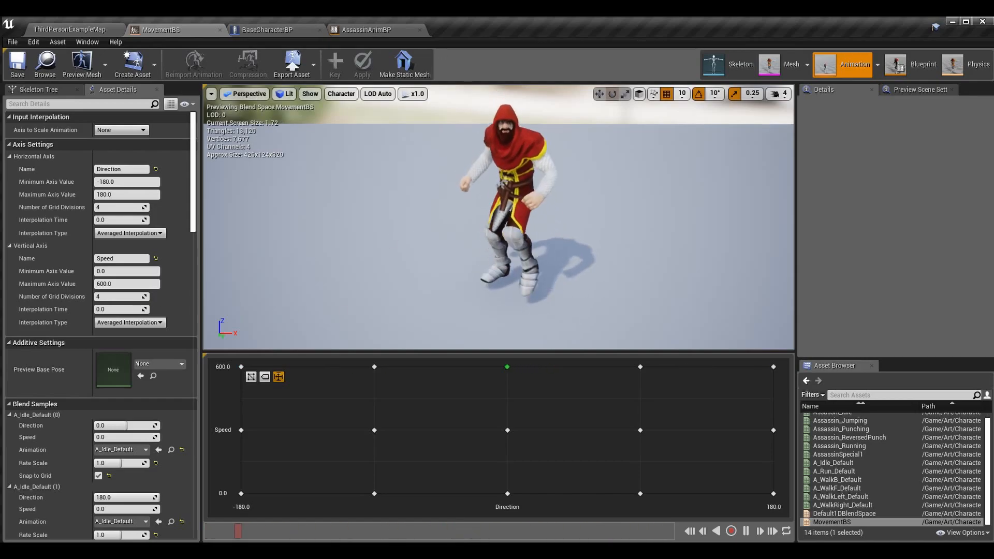
Step: Play the ThirdPersonExampleMap level, run the character forward around the arena to watch its movement animation, and stop the preview
click(70, 33)
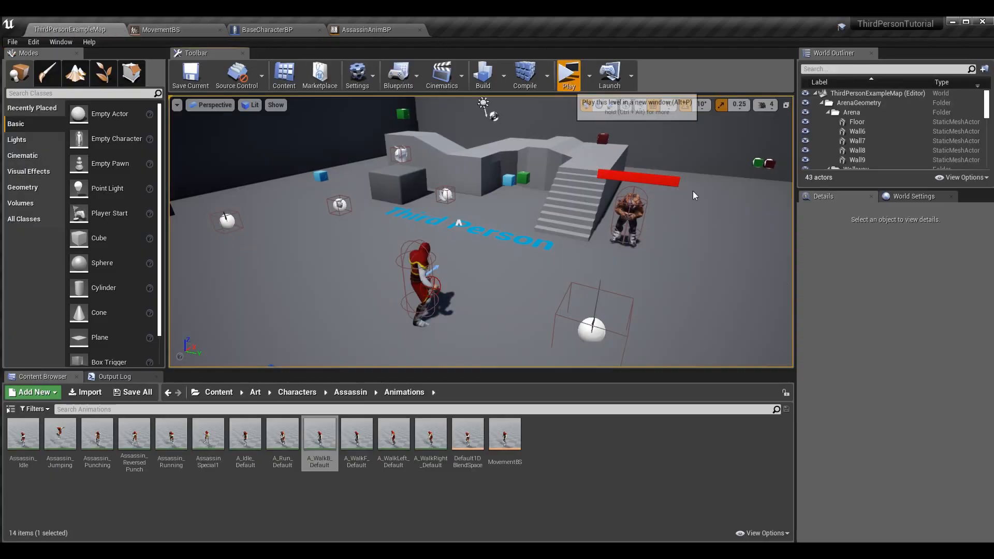
click(567, 72)
key(w)
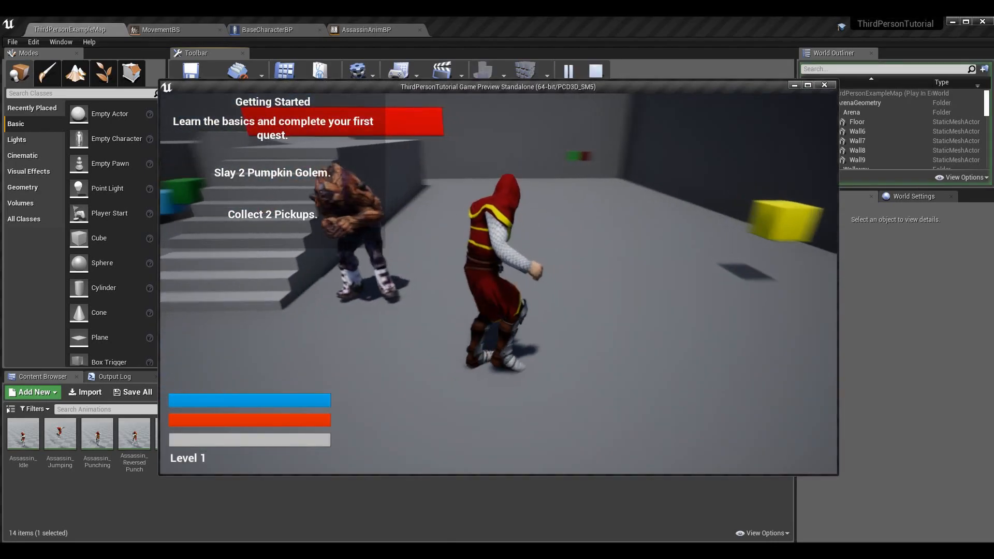
key(w)
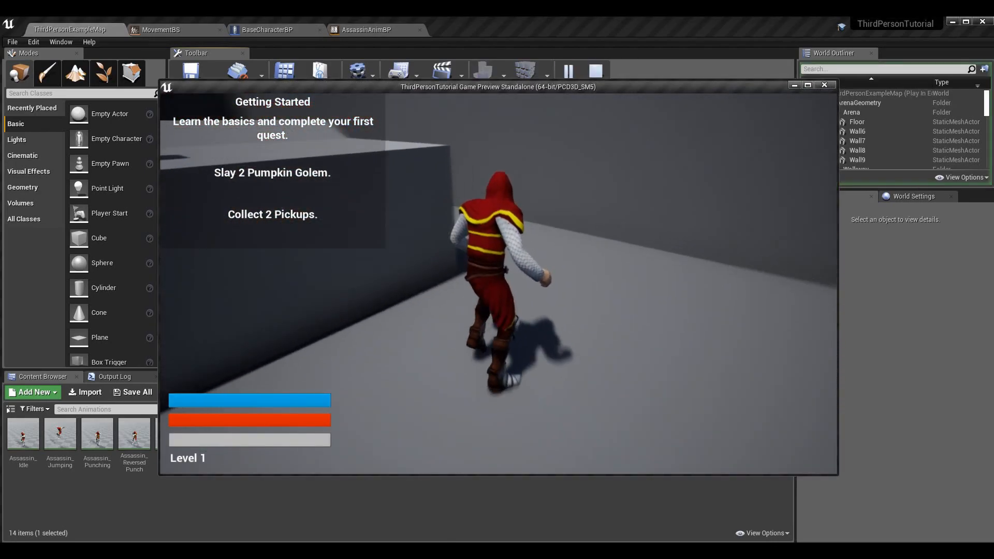
key(w)
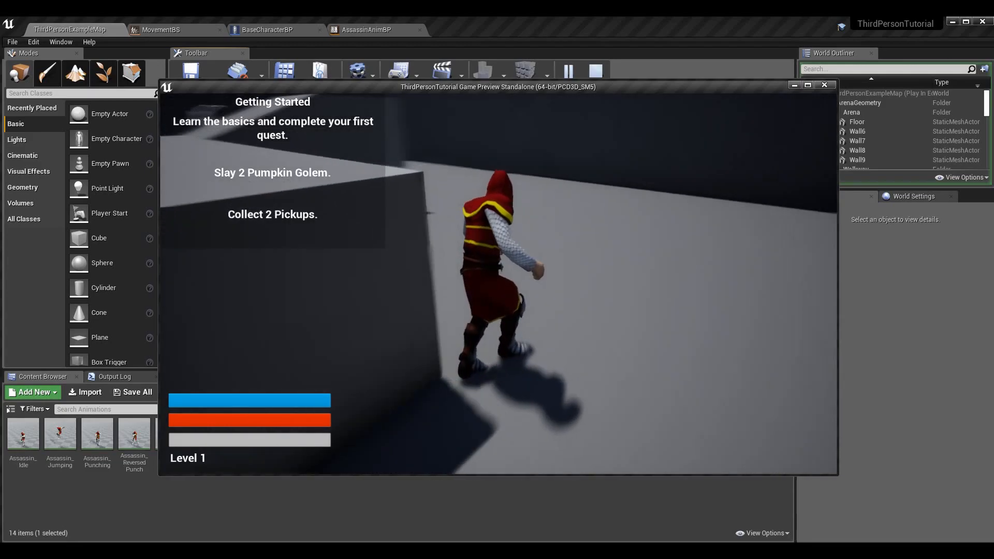
key(w)
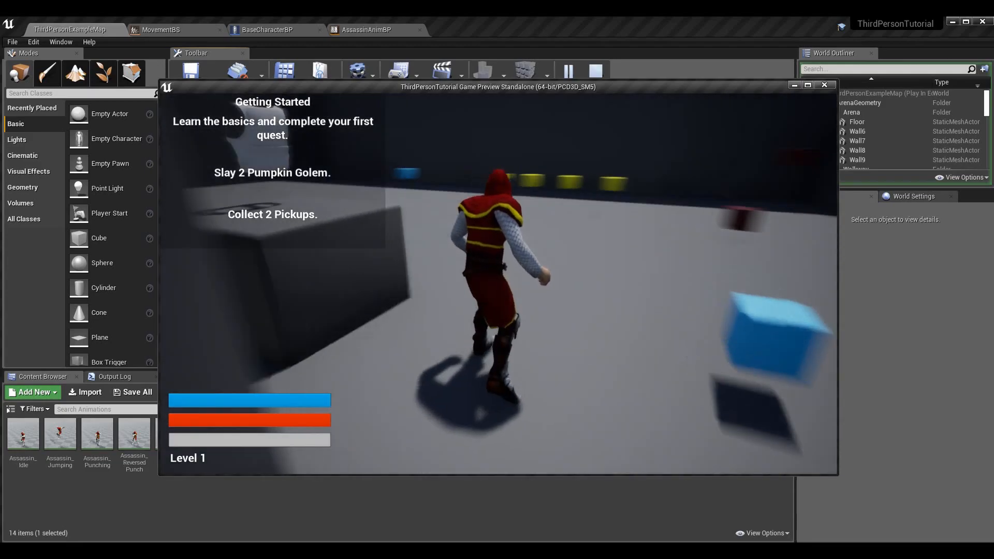
key(w)
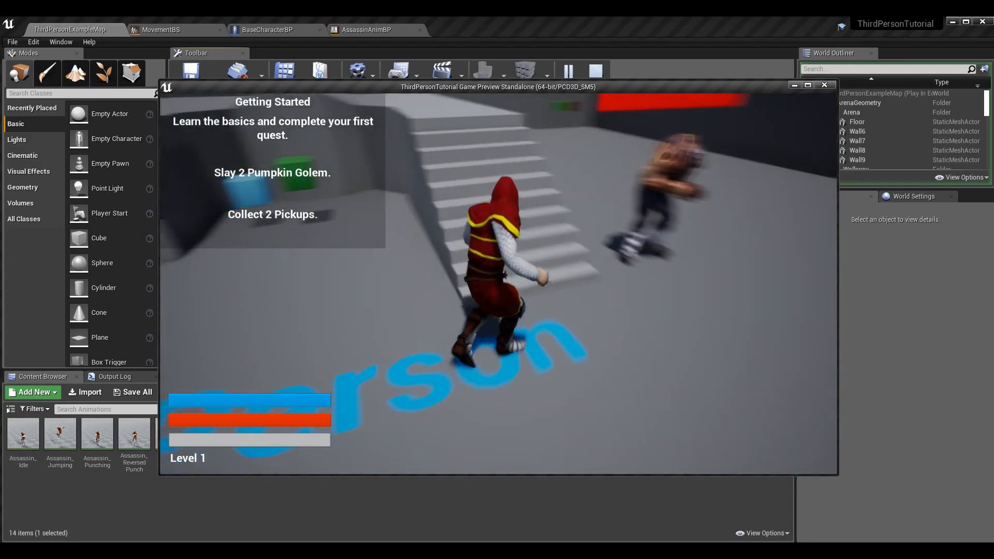
key(w)
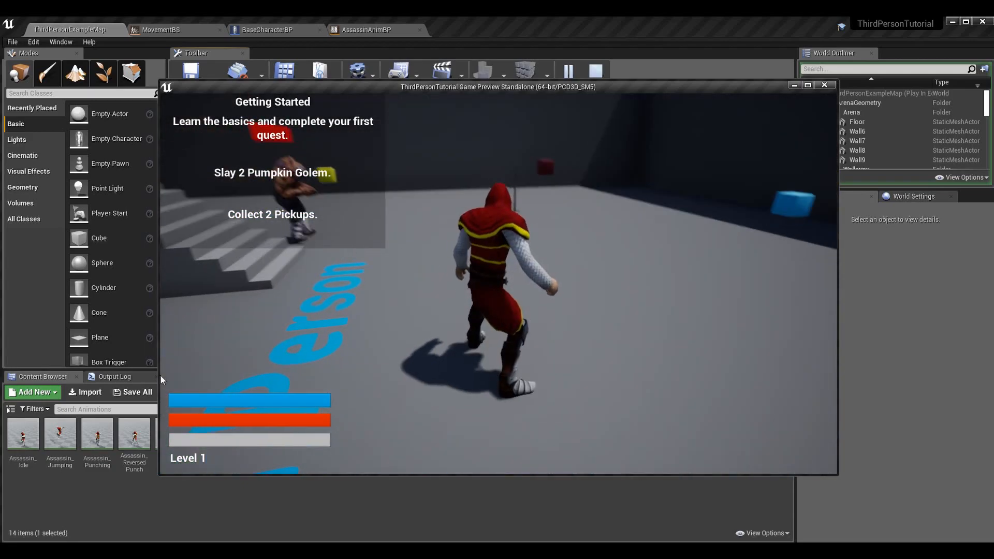
key(Escape)
Step: Review the Direction, Speed, animation and Rate Scale entries of all blend samples in MovementBS
click(172, 32)
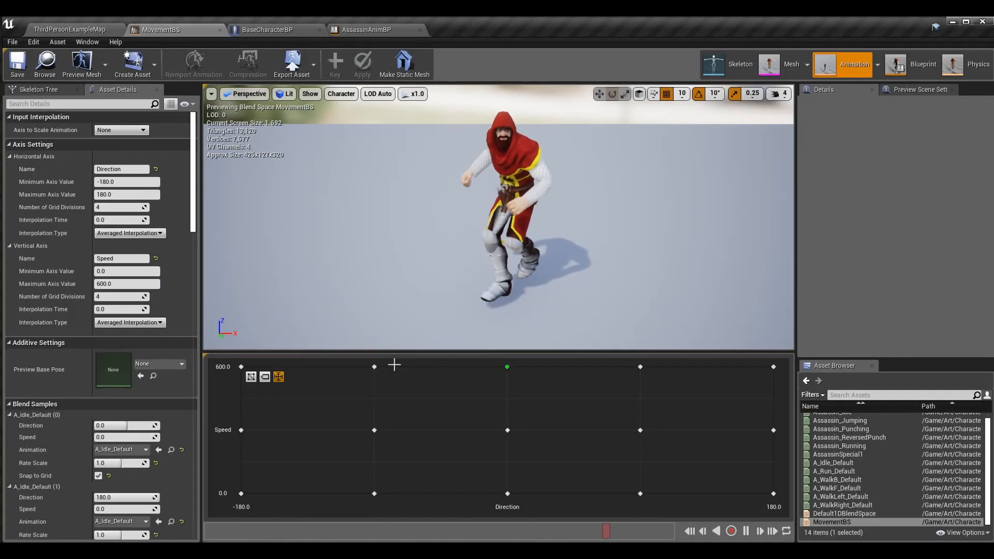
scroll(105, 417, down, 10)
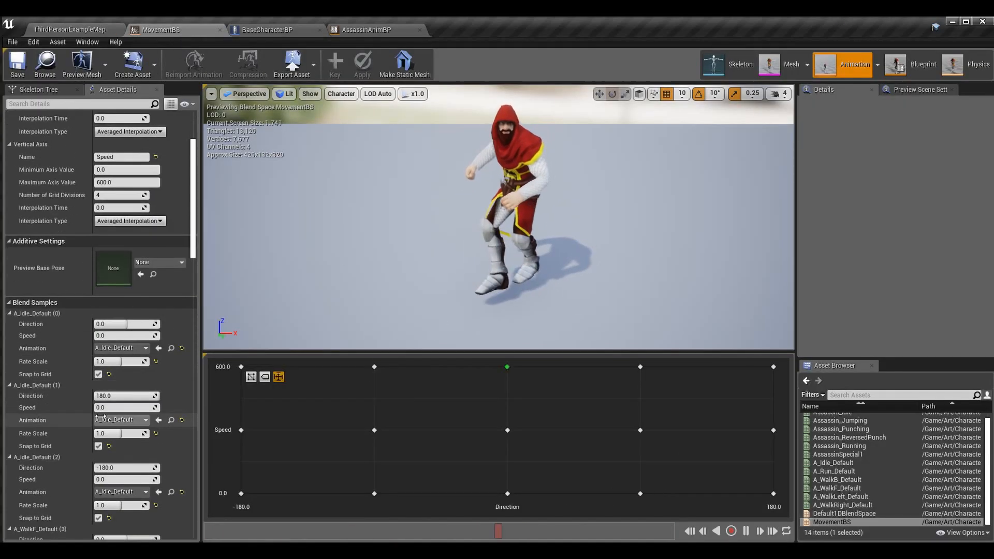
scroll(101, 415, down, 10)
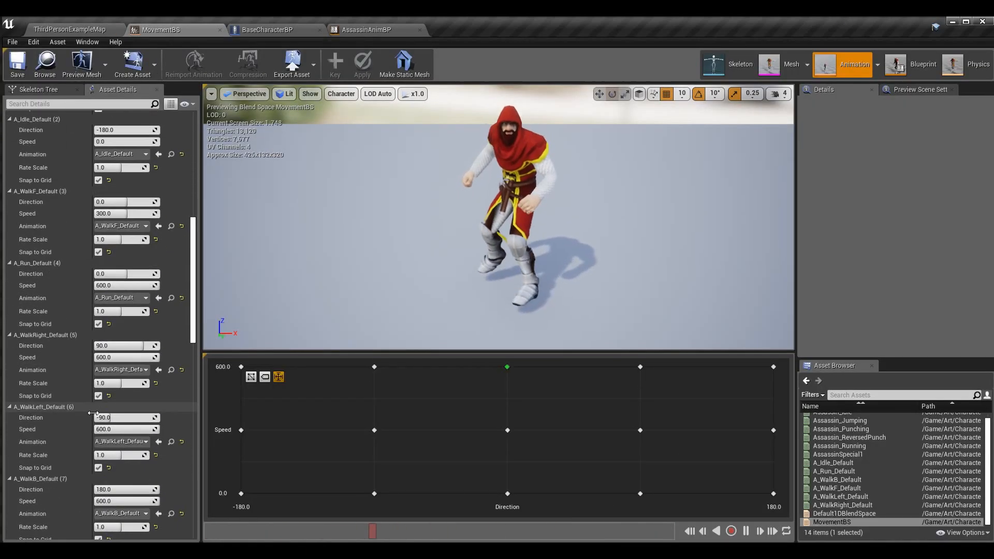
scroll(85, 339, down, 20)
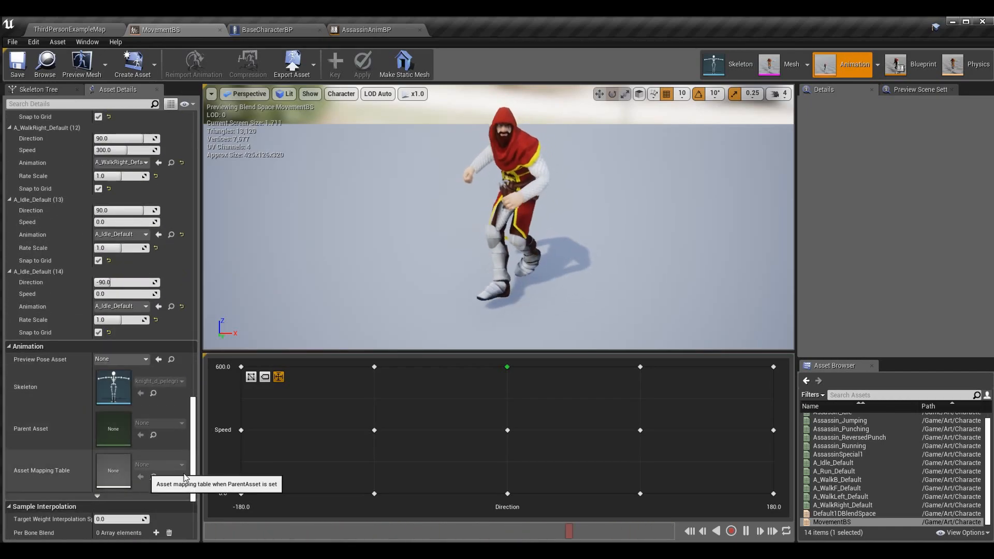
scroll(164, 488, up, 8)
scroll(164, 489, up, 20)
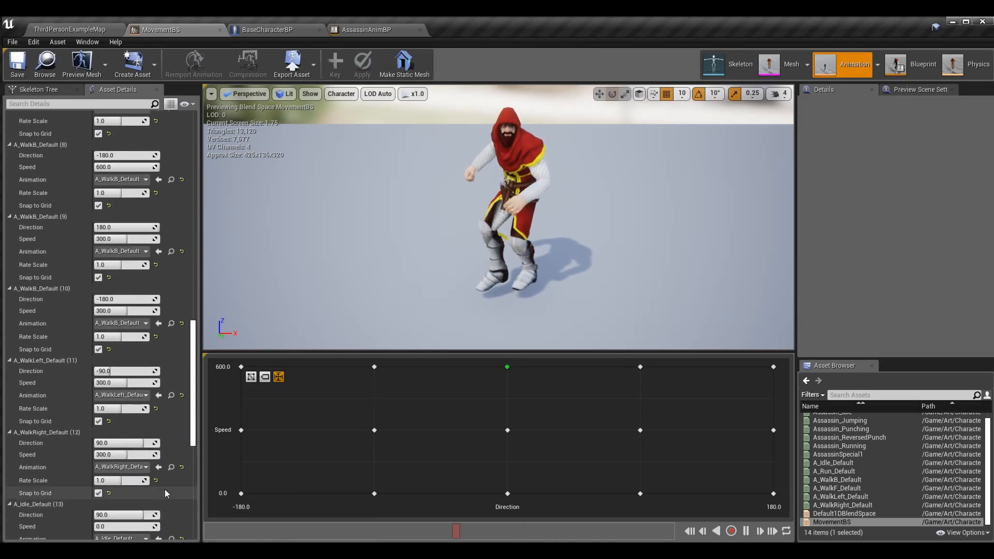
scroll(154, 403, up, 10)
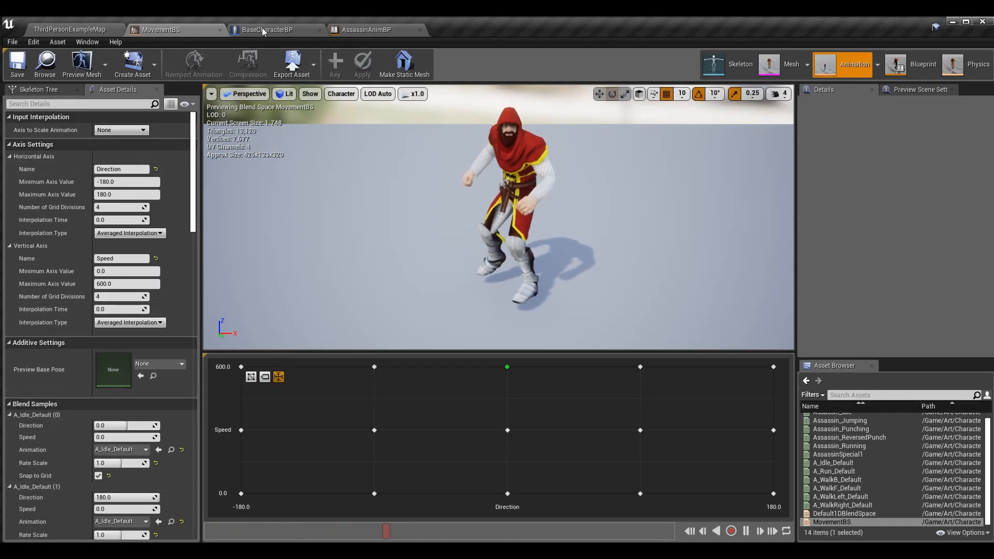
Step: Examine the AnimGraph of AssassinAnimBP, including its state machine, output pose and Default1DBlendSpace nodes
click(366, 30)
right_drag(511, 171, 475, 183)
right_drag(589, 181, 515, 184)
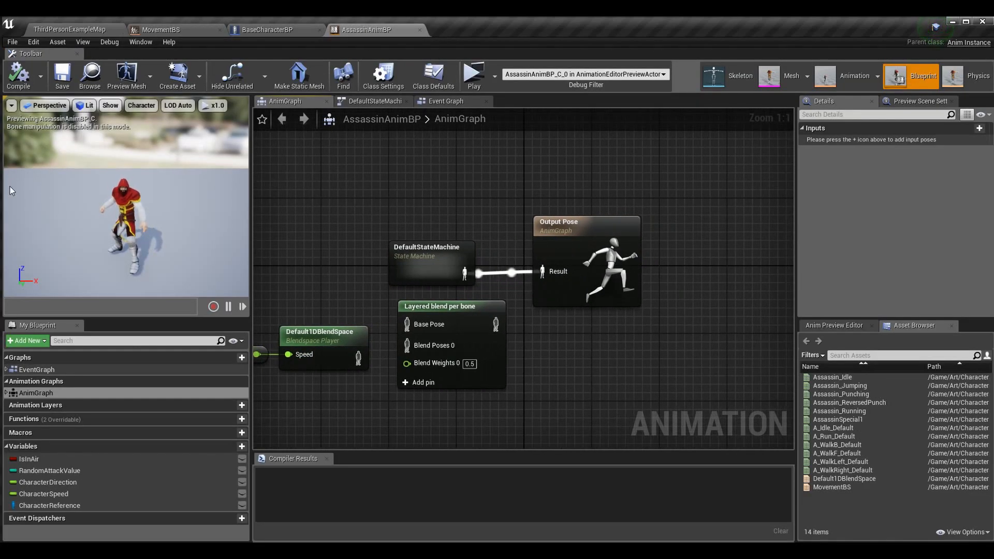
right_drag(490, 231, 572, 237)
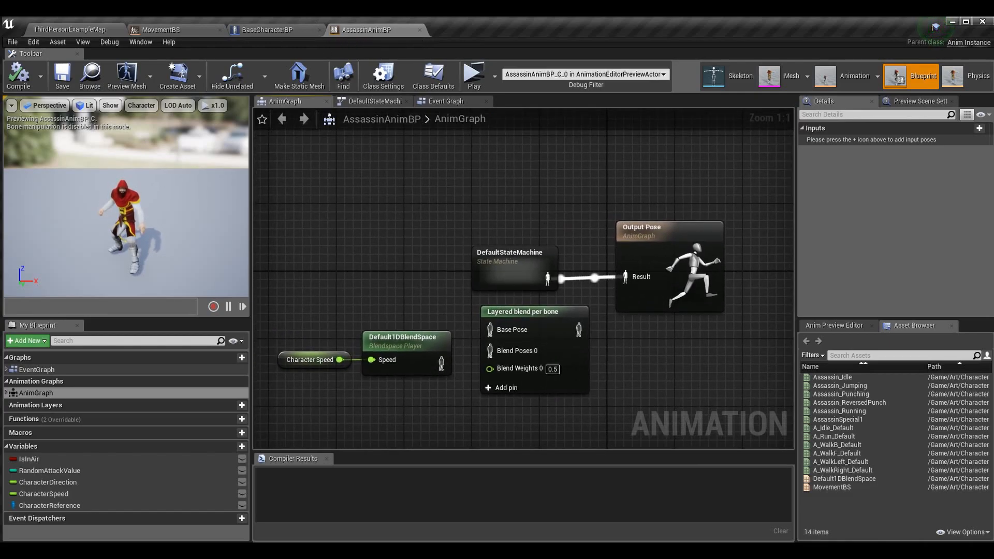
Step: Set up a new Animation Blueprint with parent class AnimInstance and target skeleton knight_d_pelegrini_Skeleton, and cancel its creation
click(88, 32)
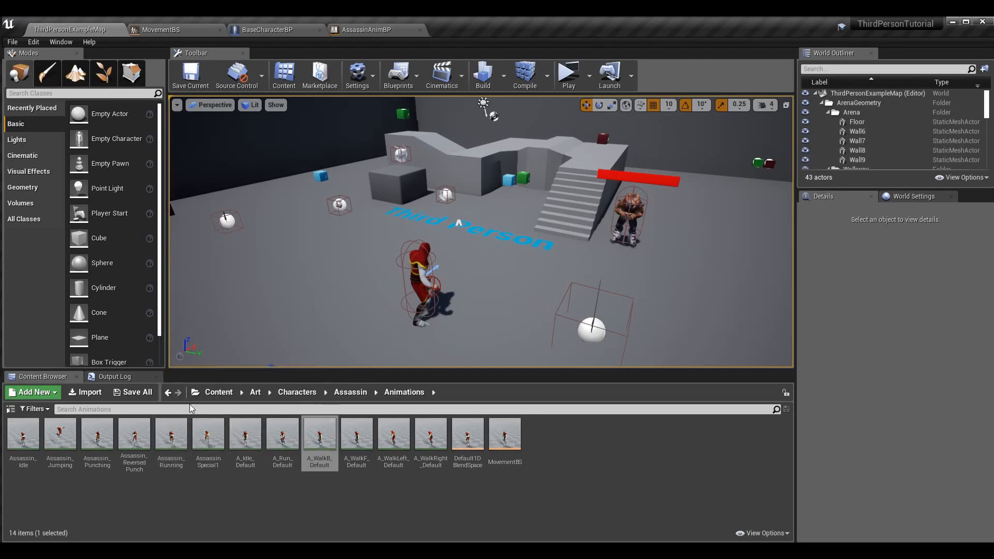
click(34, 392)
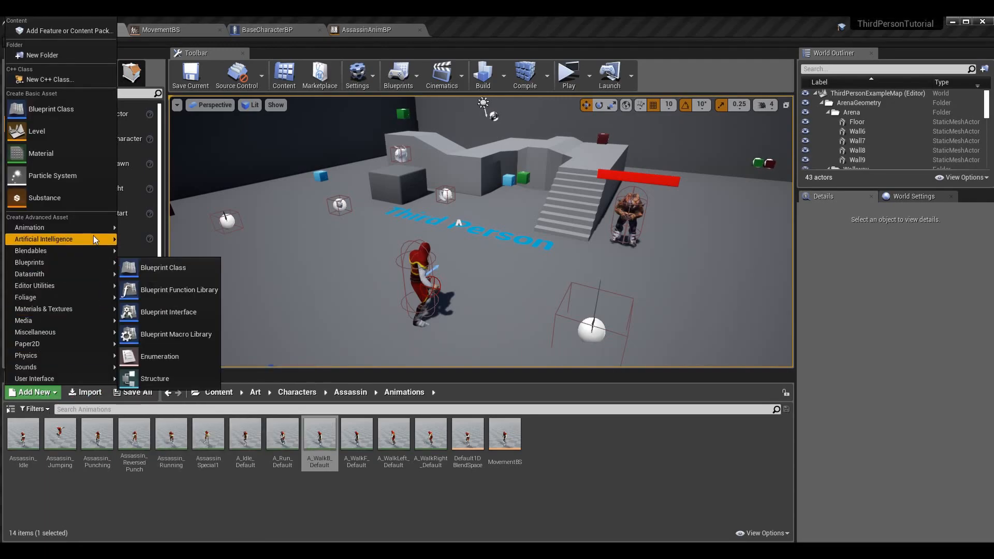
mouse_move(95, 234)
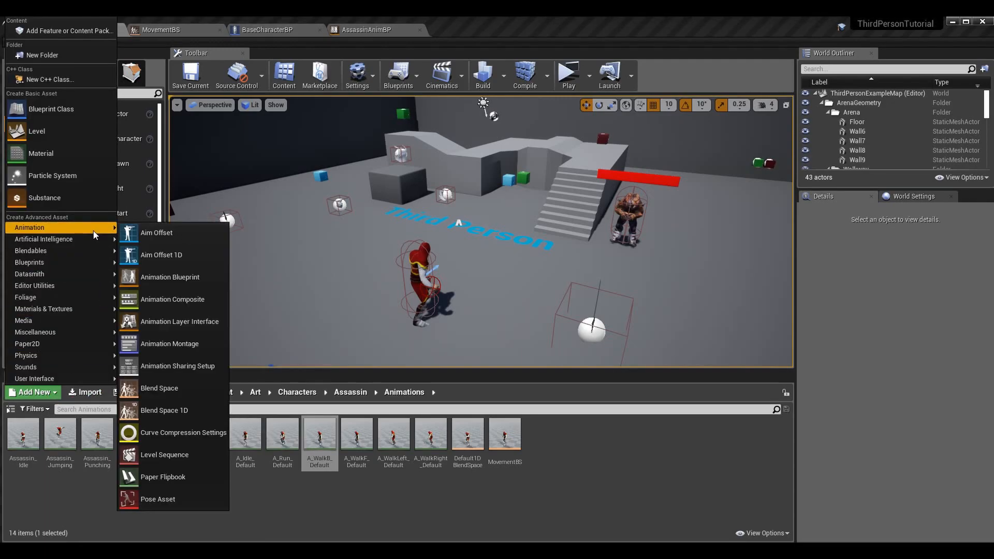
click(169, 275)
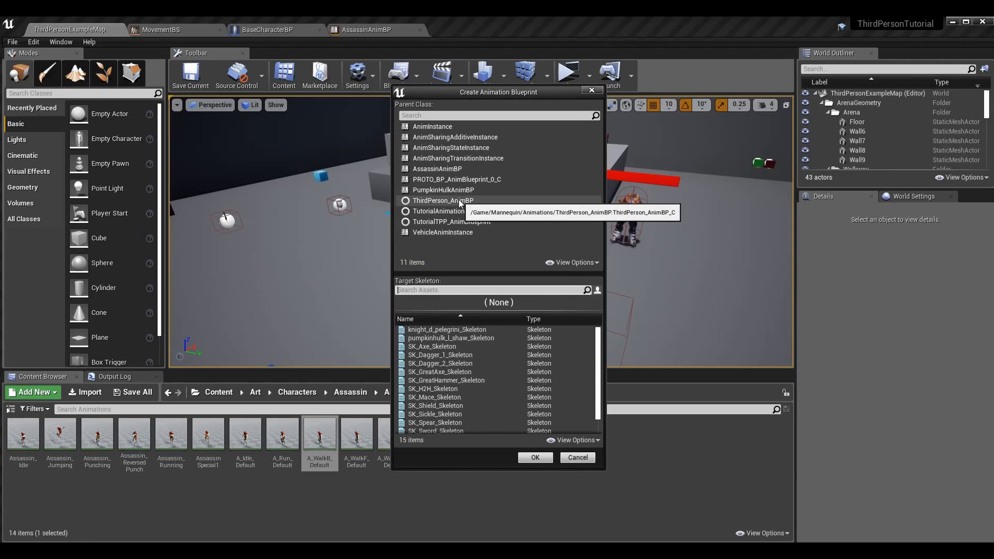
click(445, 126)
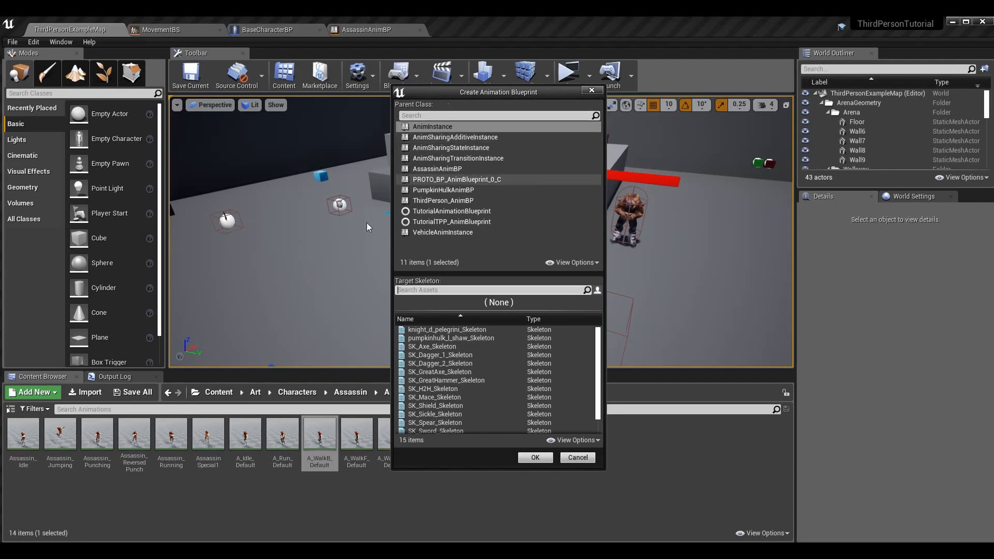
scroll(468, 397, down, 2)
scroll(468, 396, up, 2)
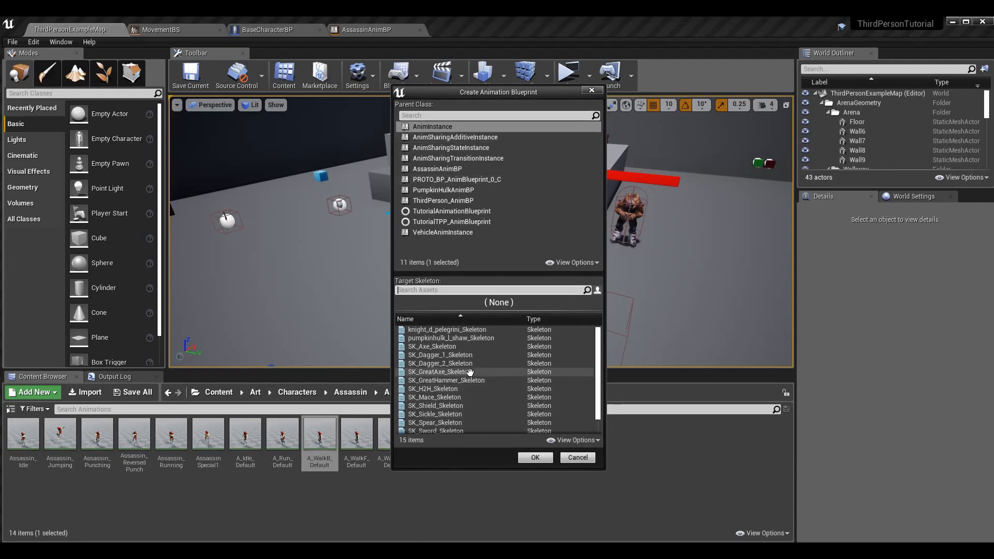
click(459, 330)
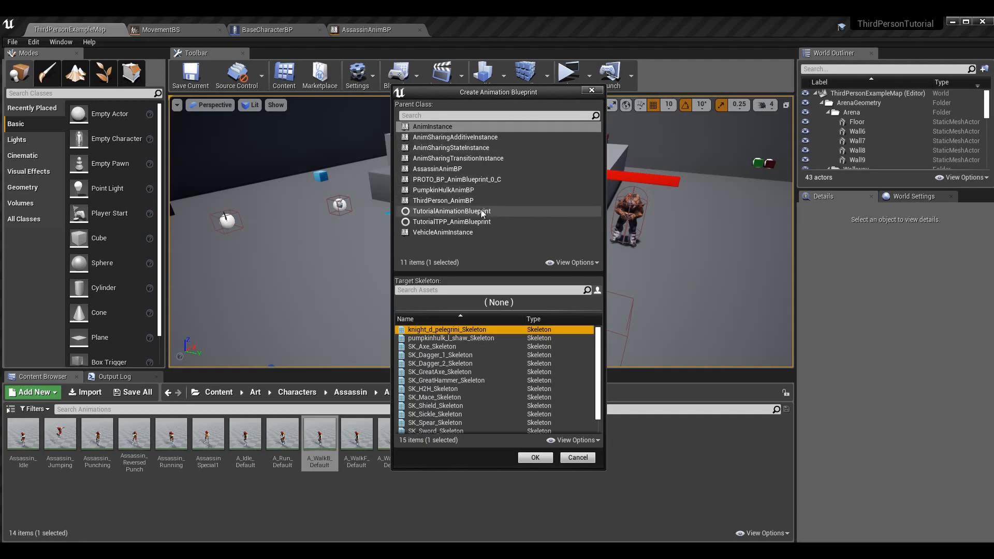
click(578, 457)
click(464, 500)
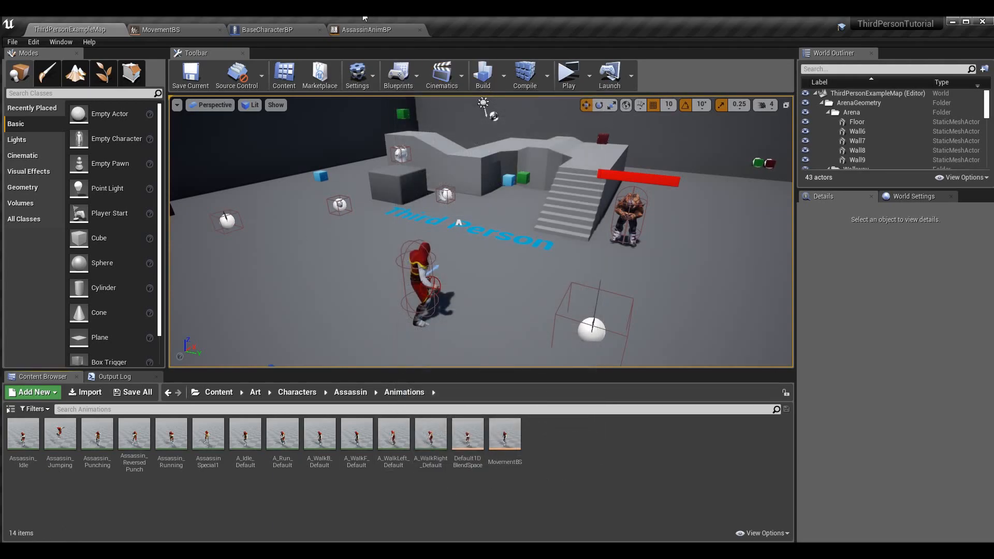
Step: Delete the unused Character Speed, Default1DBlendSpace and Layered blend per bone nodes from the AnimGraph of AssassinAnimBP
click(365, 29)
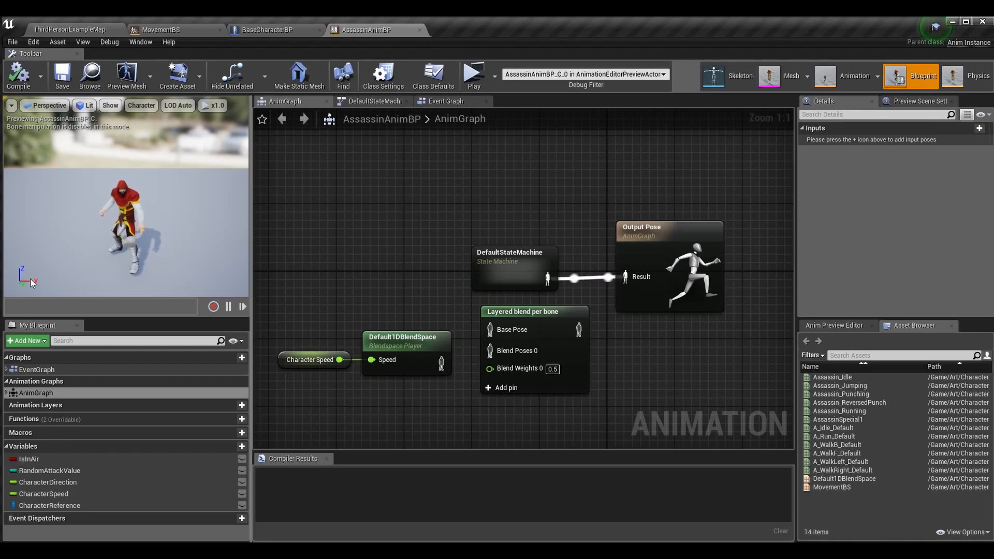
scroll(76, 206, up, 4)
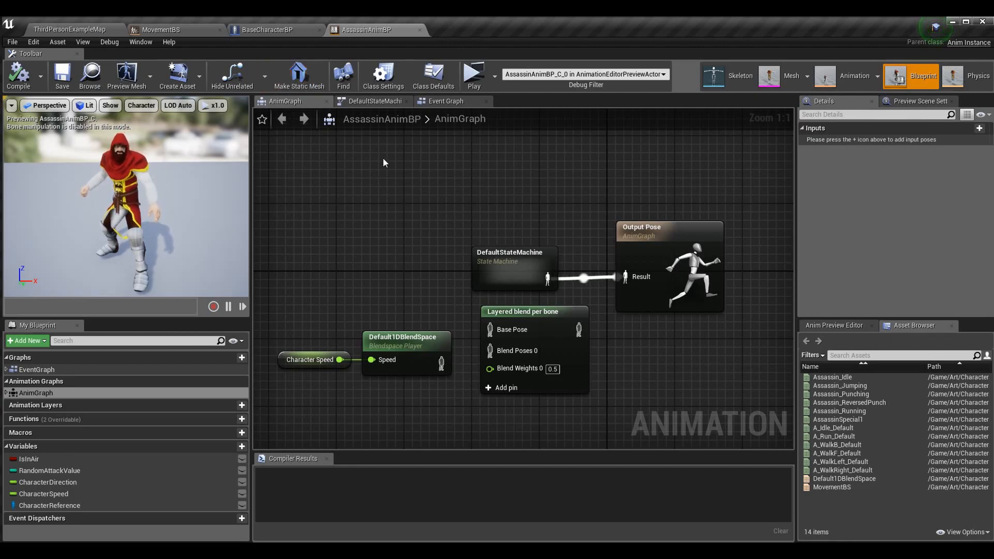
right_drag(393, 172, 422, 135)
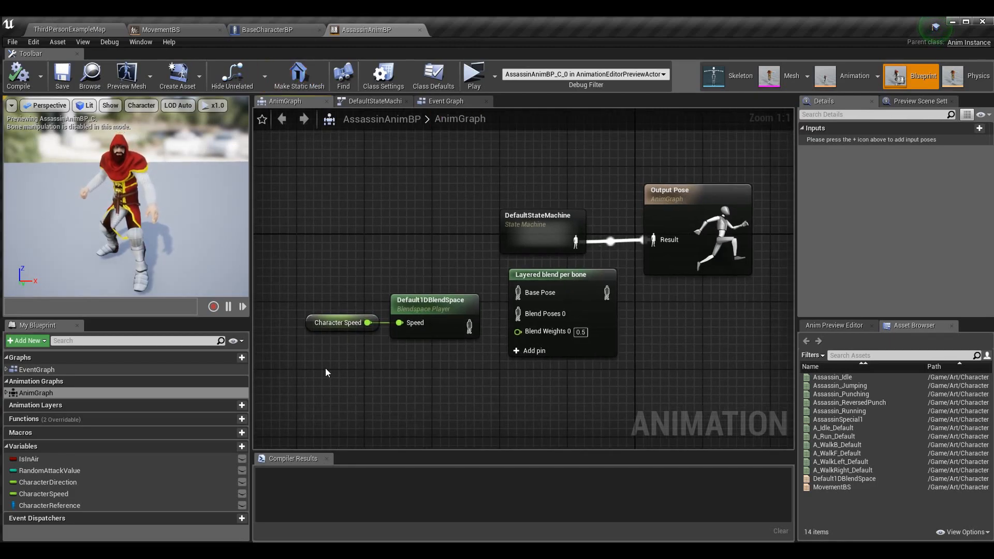
drag(292, 382, 620, 260)
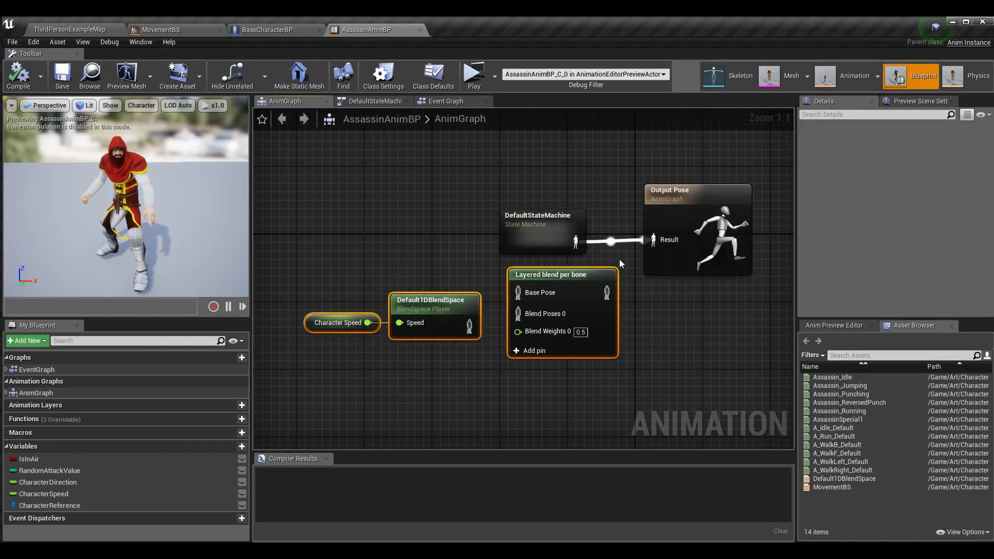
key(Delete)
right_drag(462, 171, 280, 195)
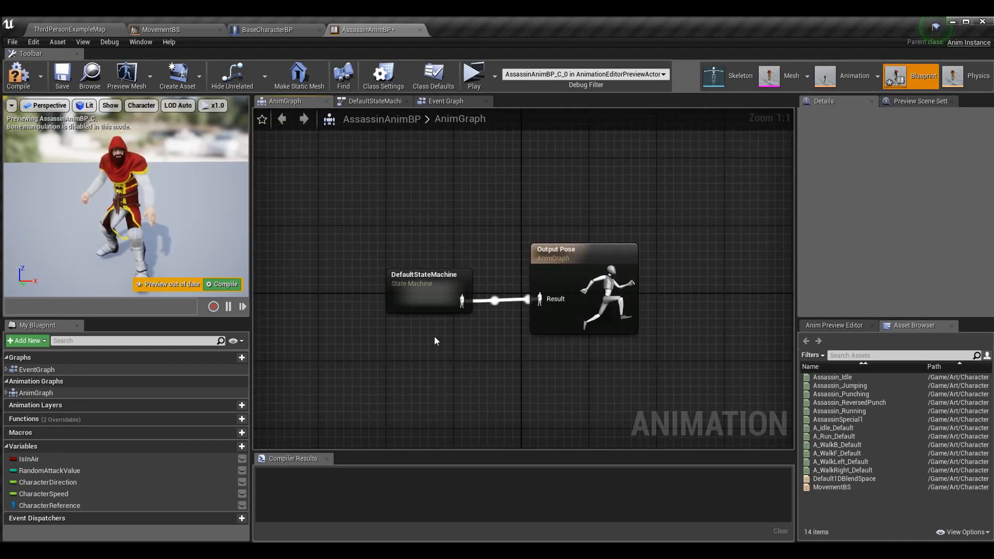
right_drag(425, 323, 393, 330)
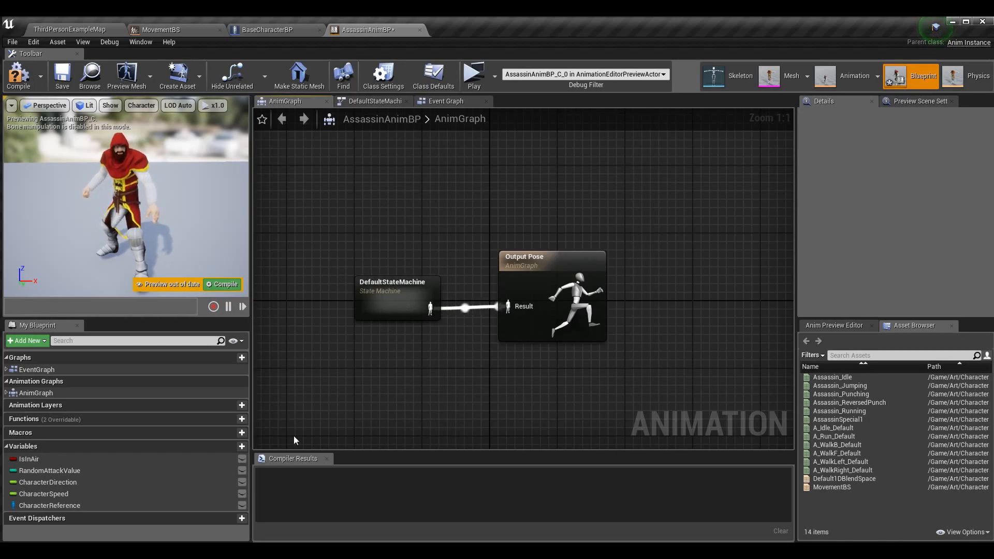
Step: Open DefaultStateMachine to show its states and compile AssassinAnimBP
double_click(404, 292)
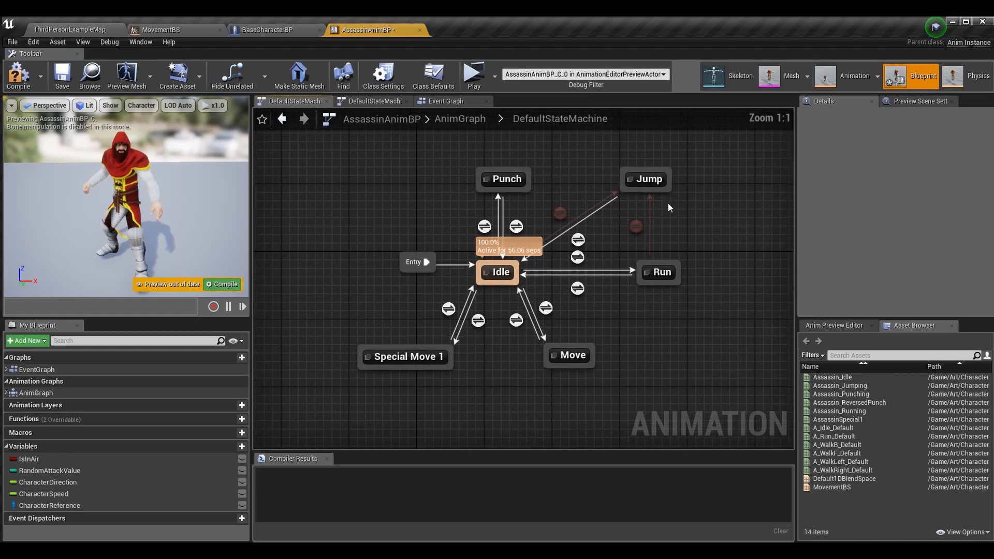
click(9, 89)
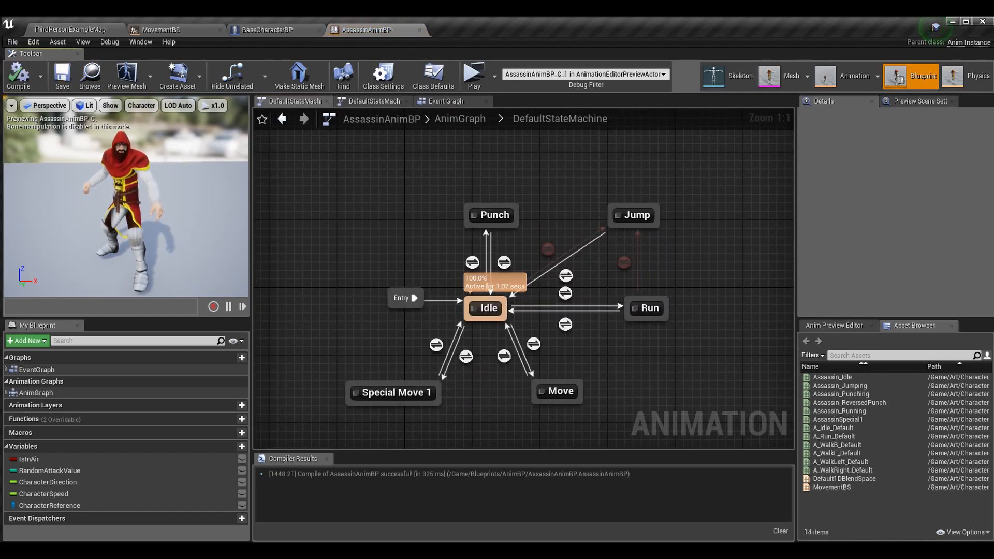
right_drag(645, 387, 601, 304)
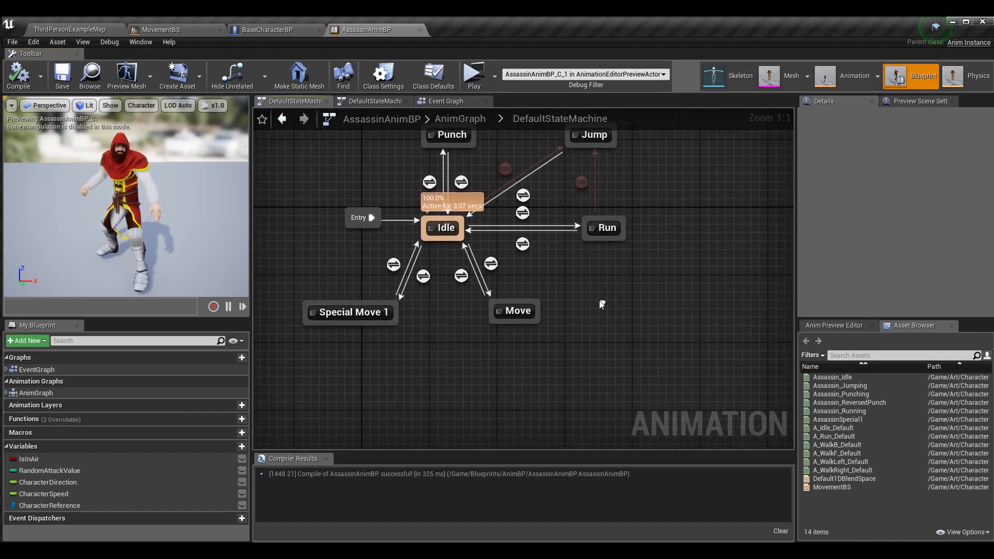
right_drag(451, 255, 452, 279)
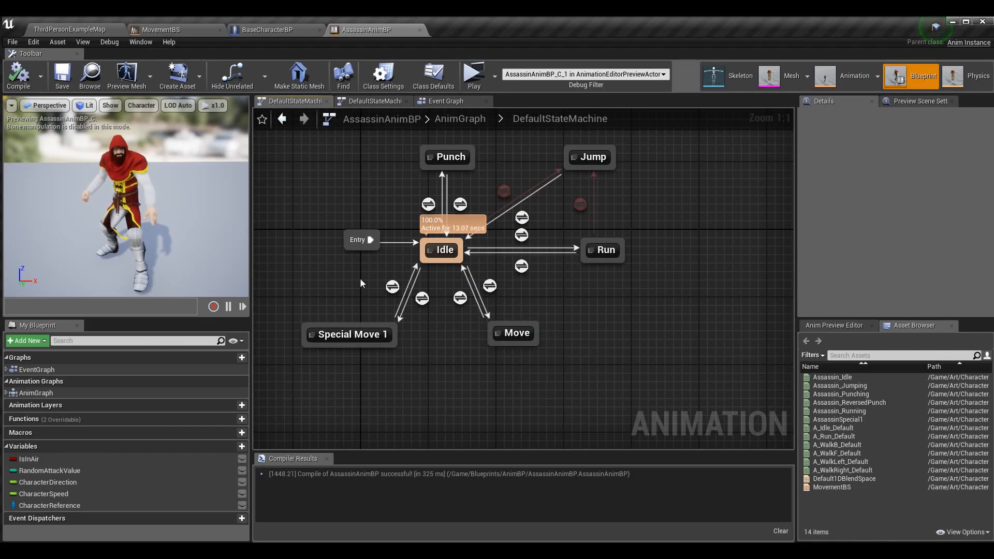
Step: Add a new state connected from the Entry node, placed below the Special Move 1 and Move states
click(369, 247)
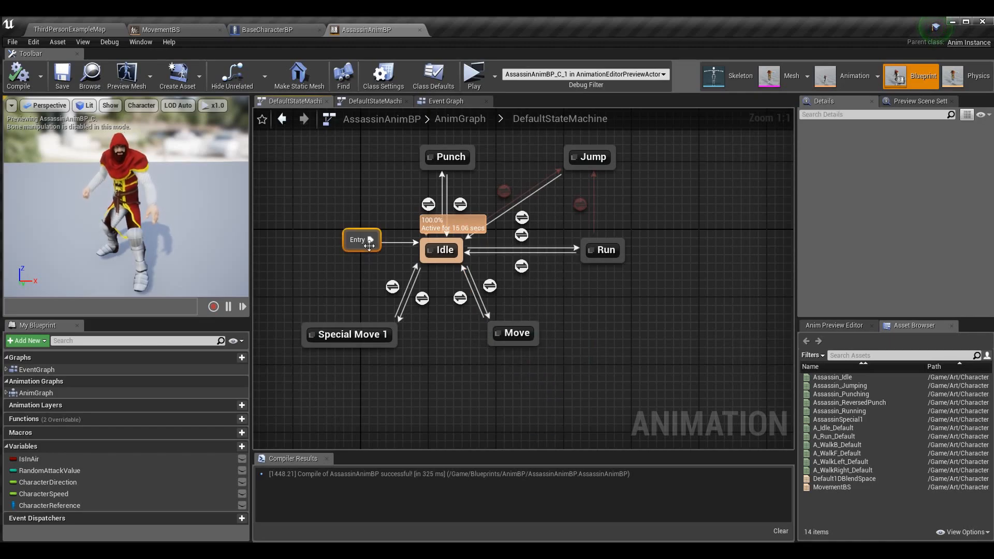
drag(370, 240, 420, 356)
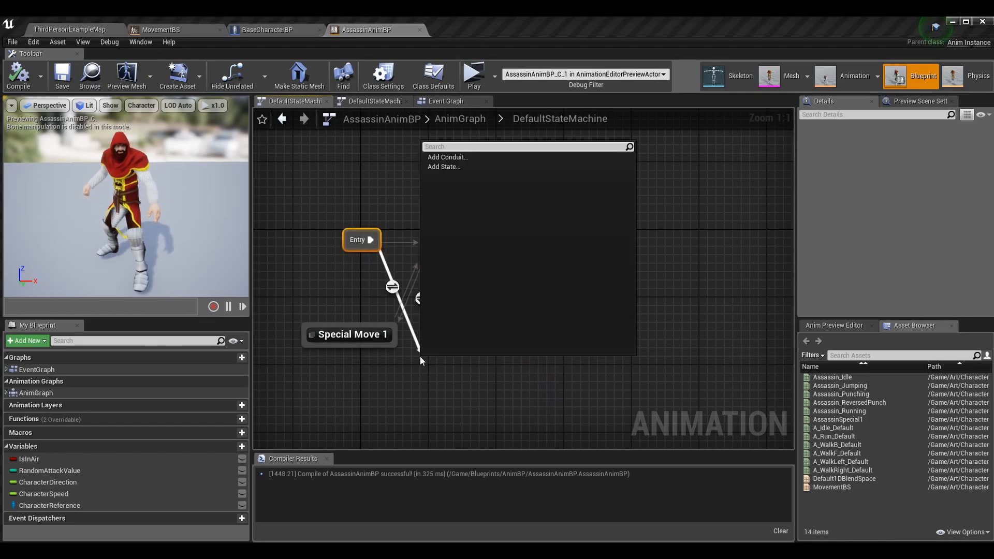
text(add state)
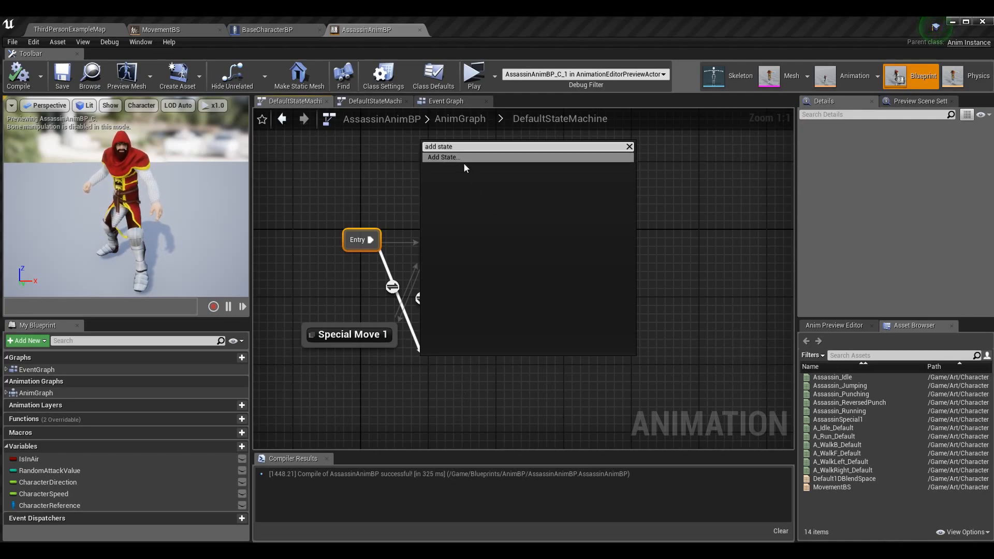
click(456, 157)
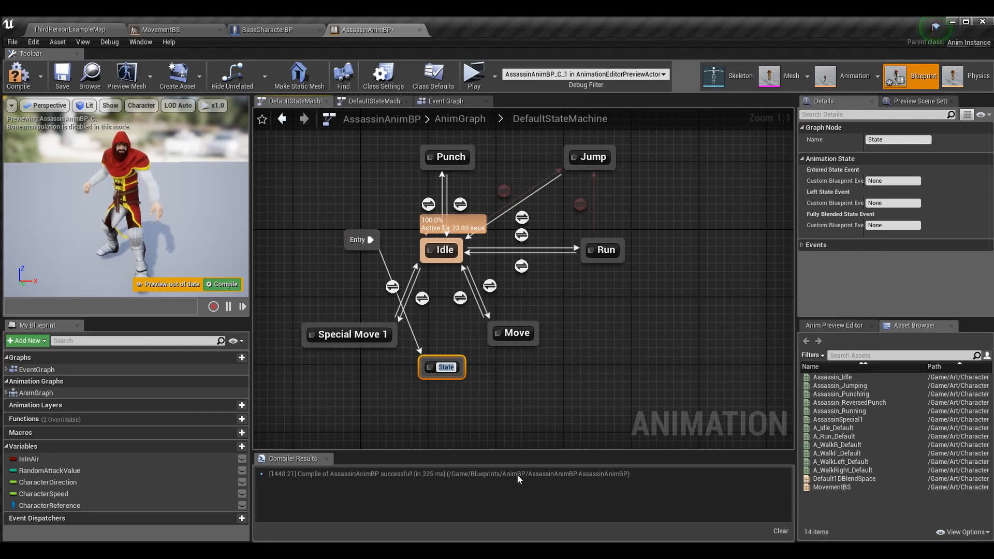
Step: Delete the newly added state and reconnect Entry to the Idle state
click(476, 438)
click(445, 369)
key(Delete)
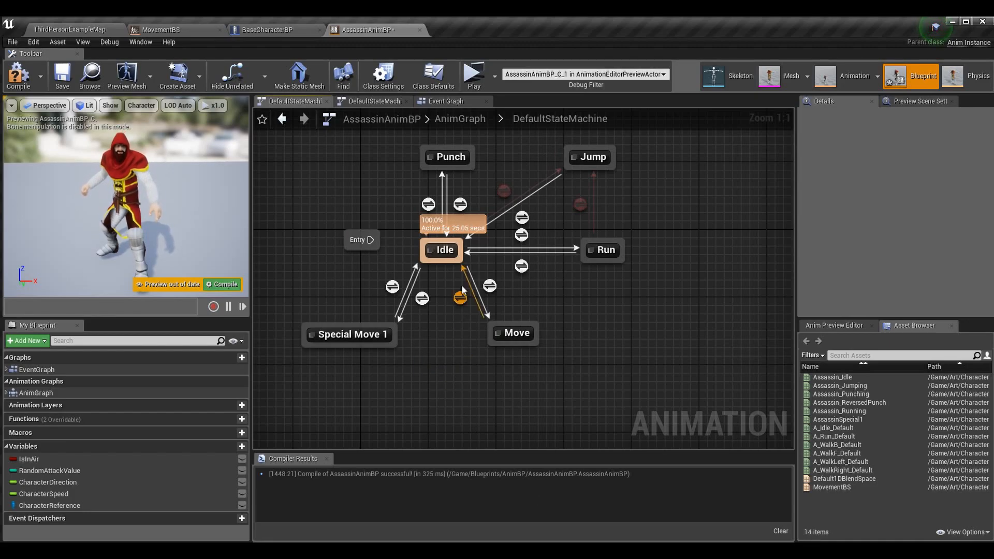
drag(364, 241, 443, 251)
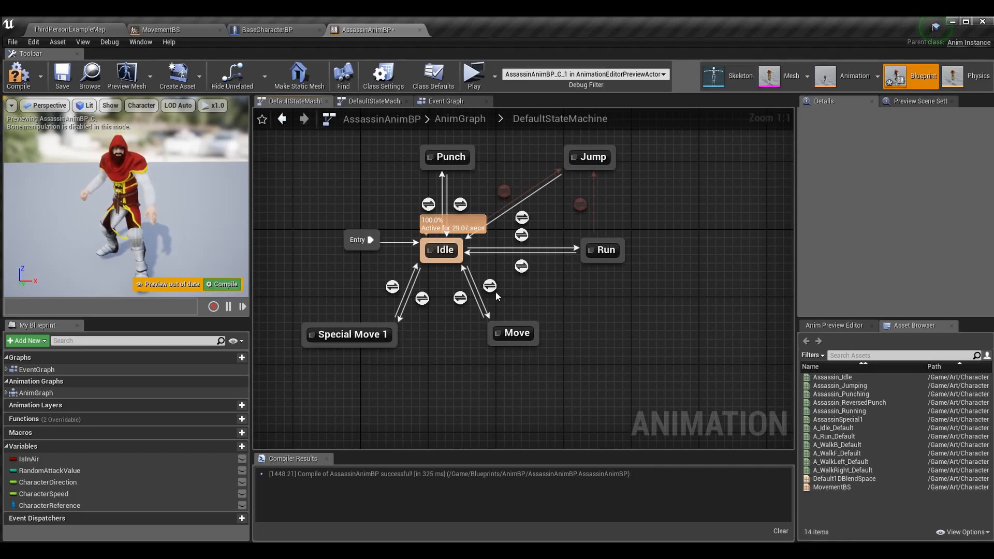
Step: Open the Idle state and examine its Play A_Idle_Default node, including the underlying animation asset and the node's settings
double_click(444, 251)
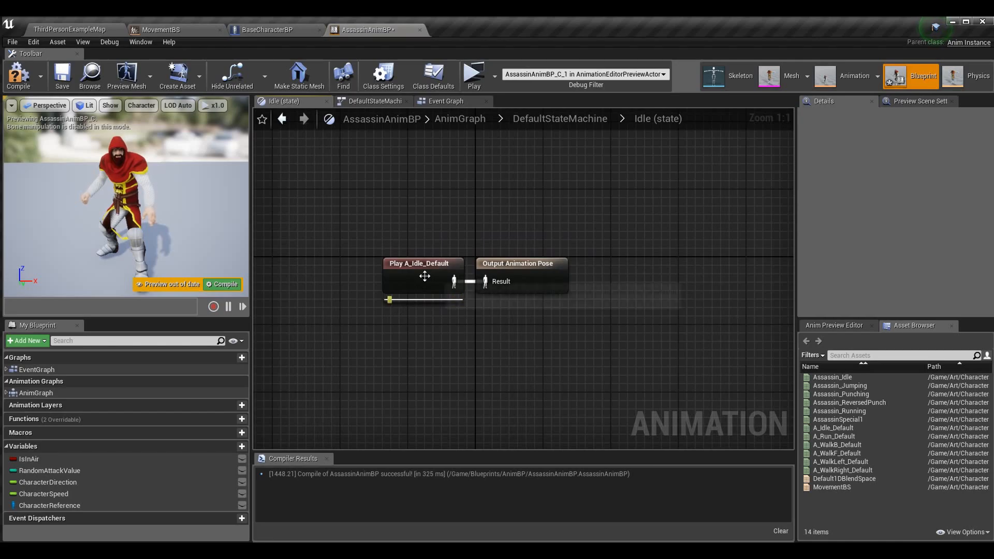
double_click(422, 271)
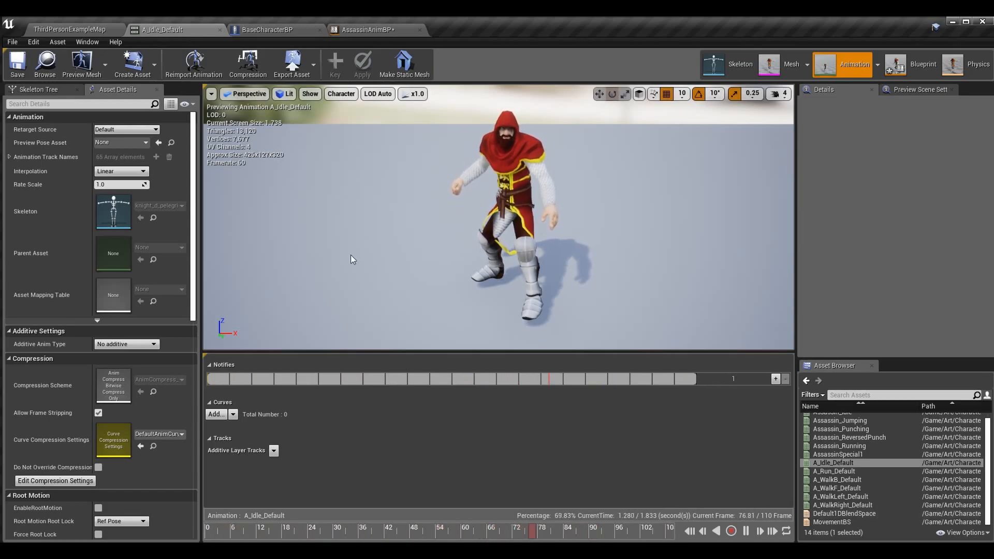
click(221, 30)
click(251, 32)
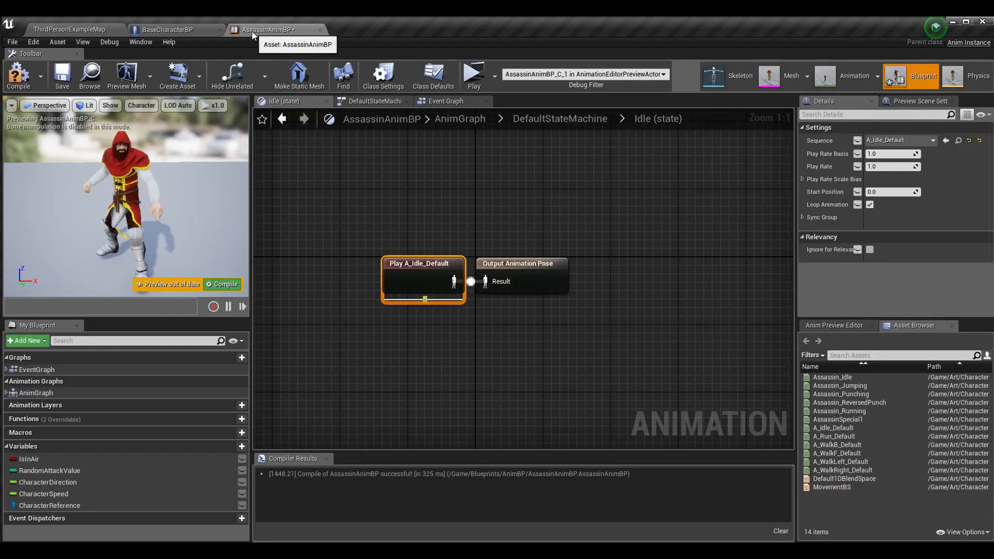
click(582, 256)
drag(686, 310, 431, 275)
click(431, 274)
right_drag(539, 154, 594, 165)
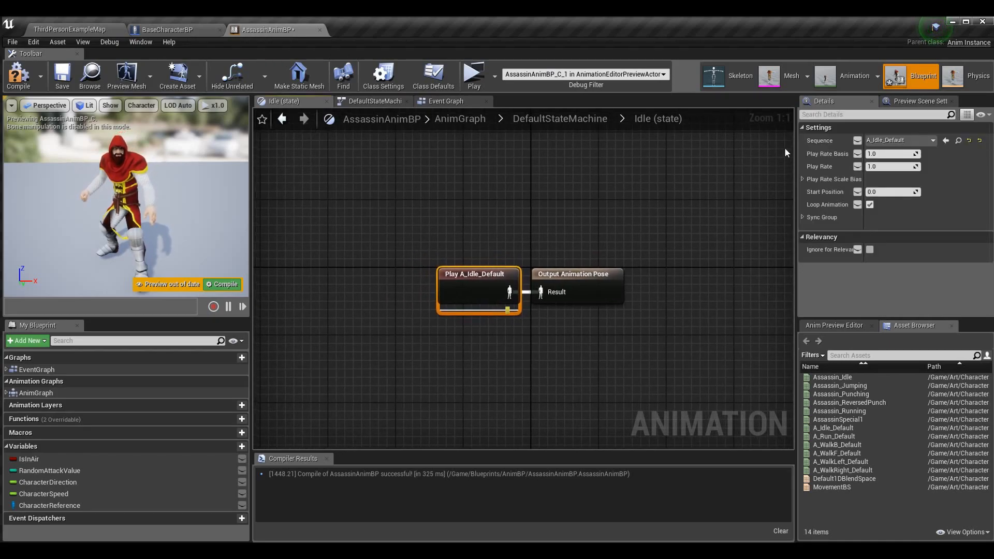
Step: Return to DefaultStateMachine and examine the transitions between the Idle and Move states
click(543, 124)
right_drag(406, 259, 459, 357)
right_click(458, 367)
click(452, 386)
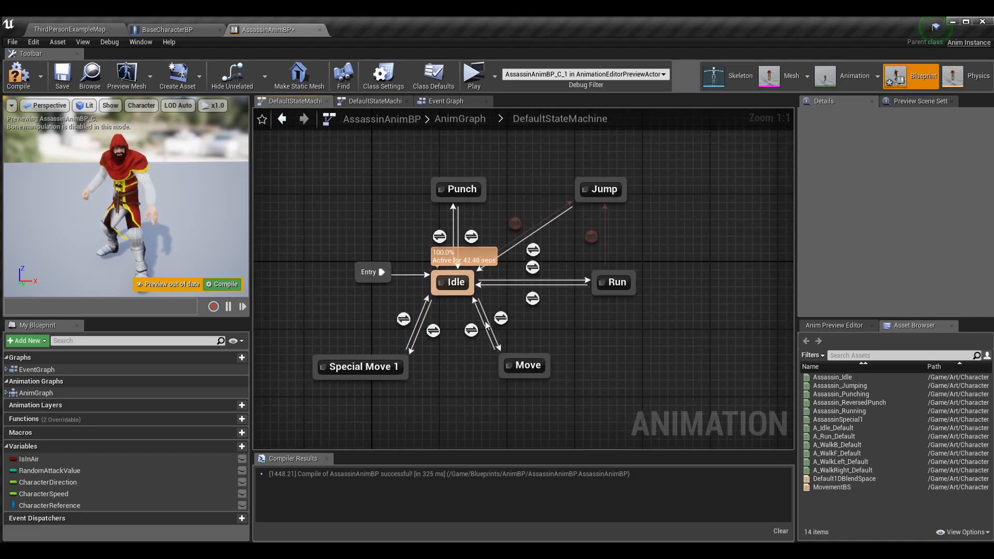
drag(470, 293, 465, 332)
click(474, 361)
click(449, 389)
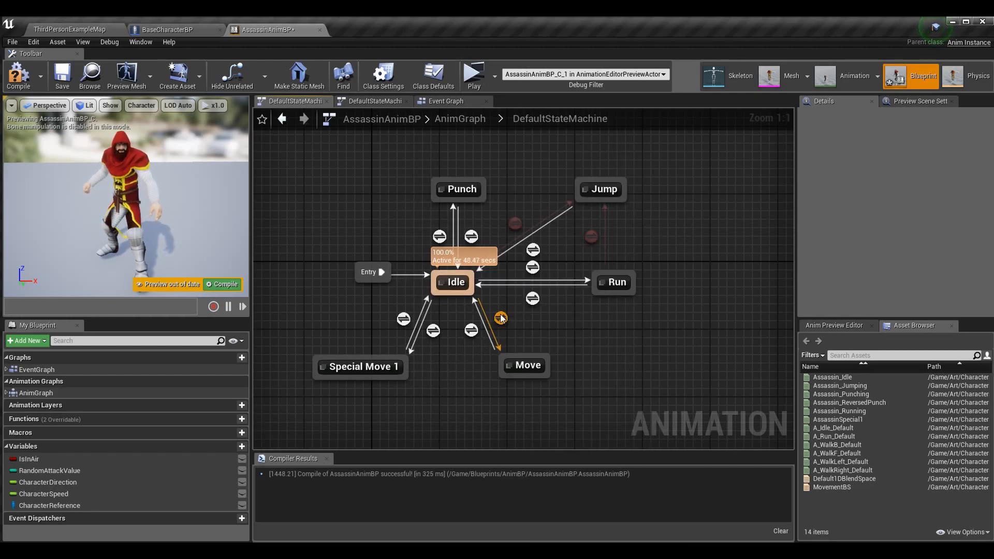
mouse_move(501, 318)
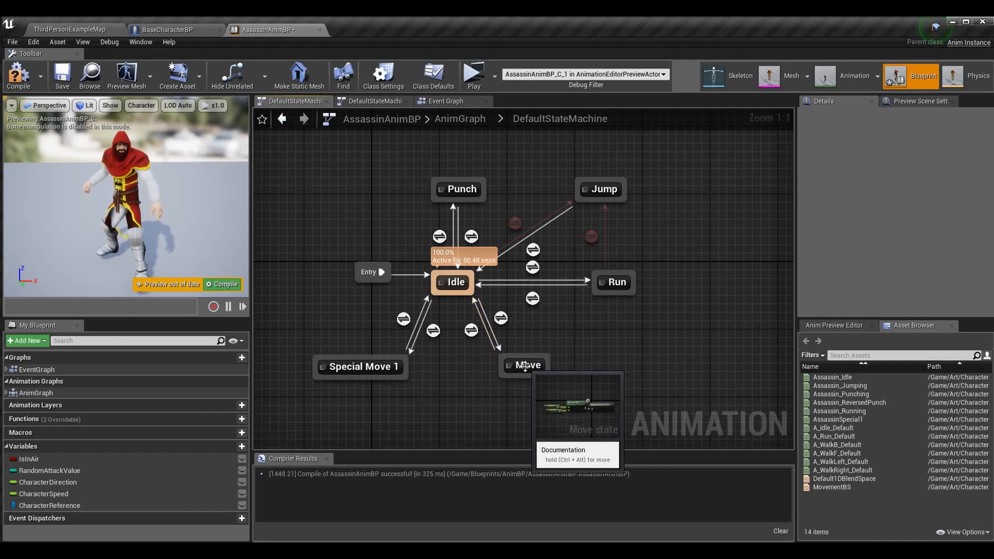
Step: Open the Move state and examine how Character Direction and Character Speed feed the MovementBS blend space player
double_click(525, 366)
right_drag(472, 370, 406, 372)
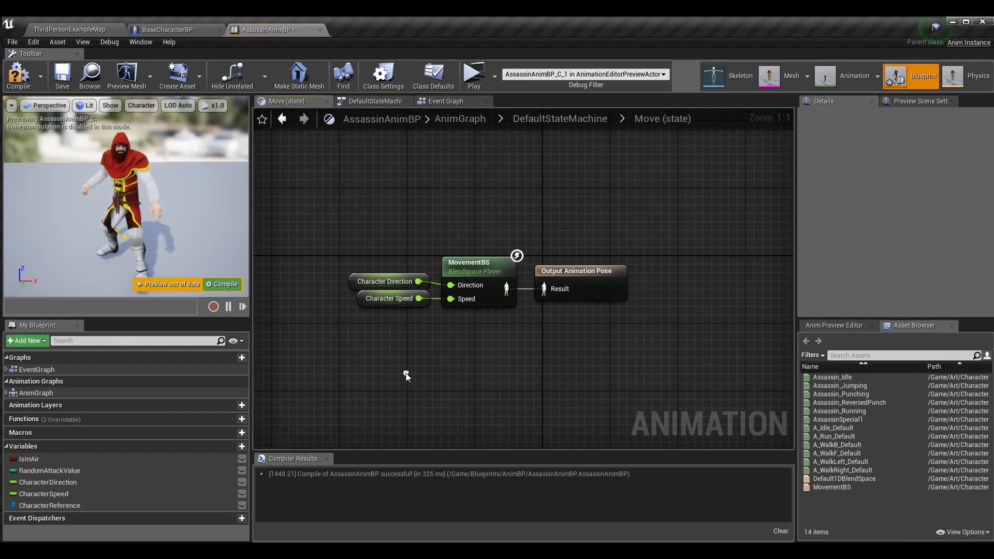
right_drag(436, 190, 448, 188)
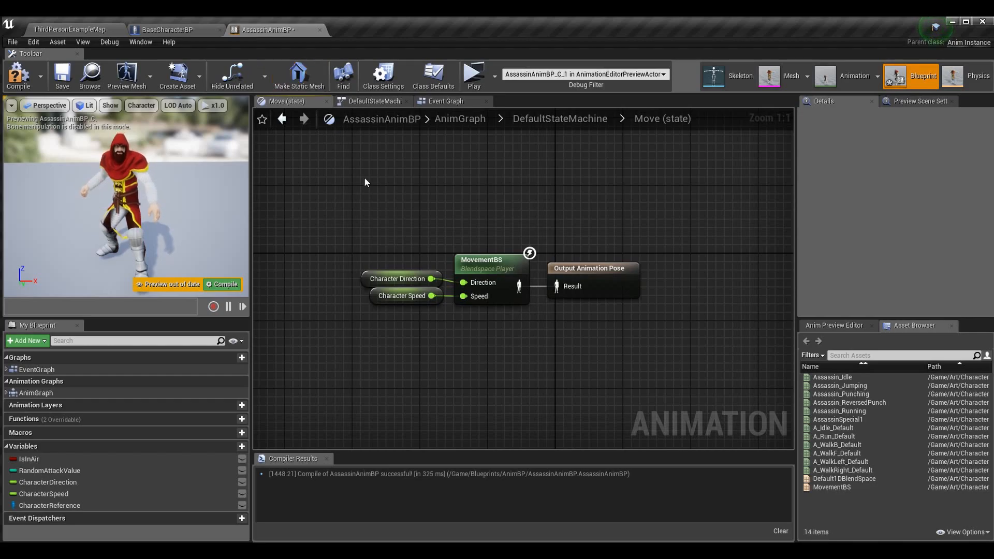
right_drag(378, 220, 358, 207)
Step: Compile and save AssassinAnimBP, and add another MovementBS blend space player below the existing one in the Move state
click(19, 76)
click(60, 78)
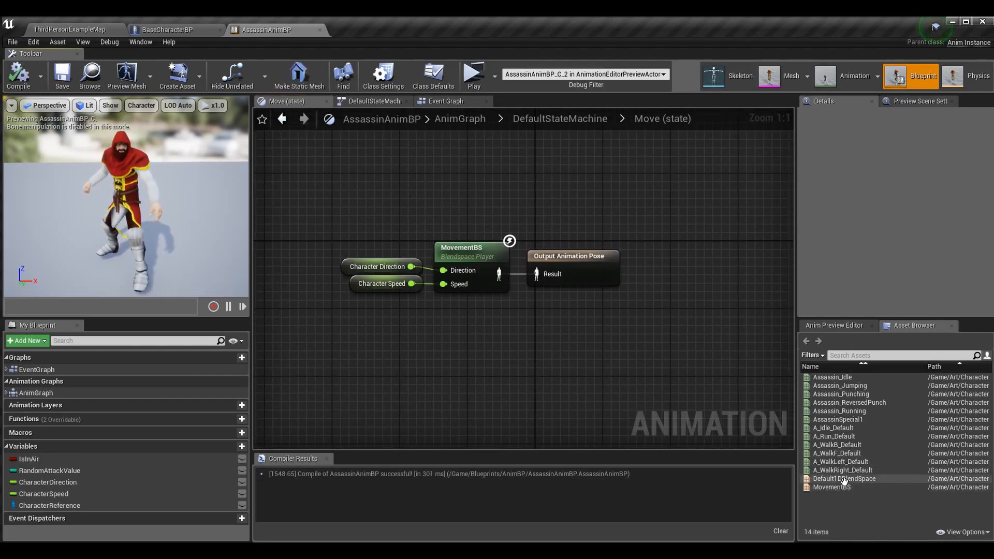
drag(831, 487, 443, 344)
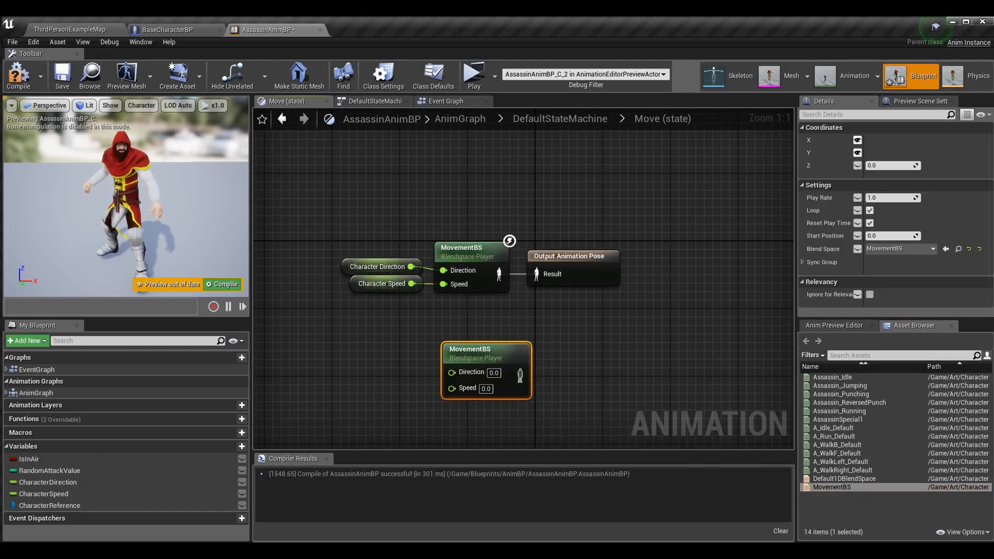
Step: Move the unconnected MovementBS blend space player directly beneath the existing one in the Move state
drag(520, 374, 549, 354)
click(374, 343)
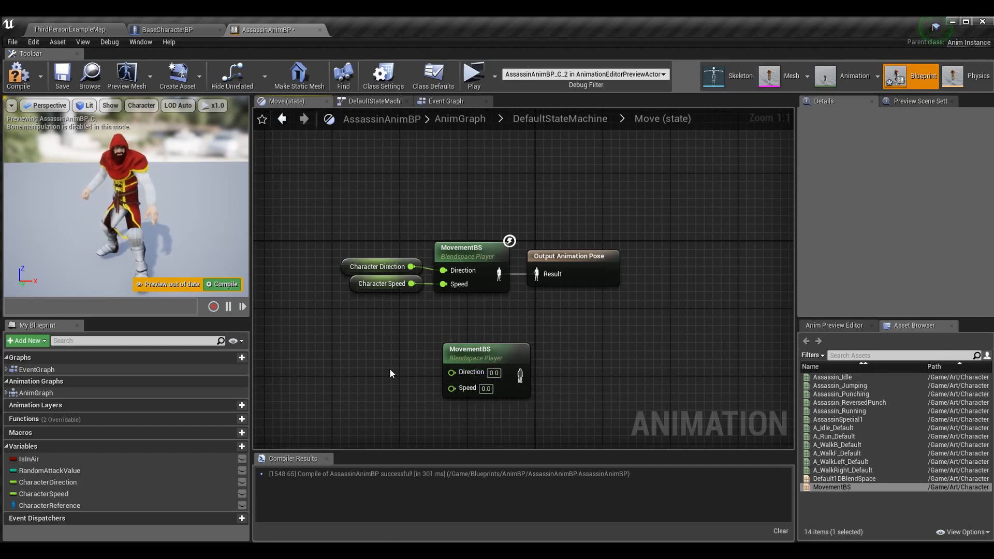
drag(477, 366, 469, 341)
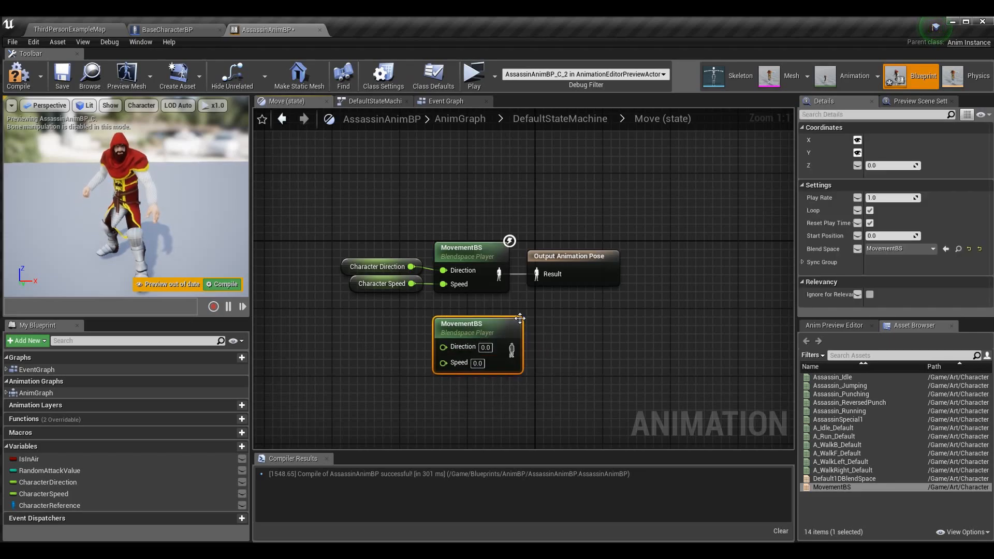
click(576, 337)
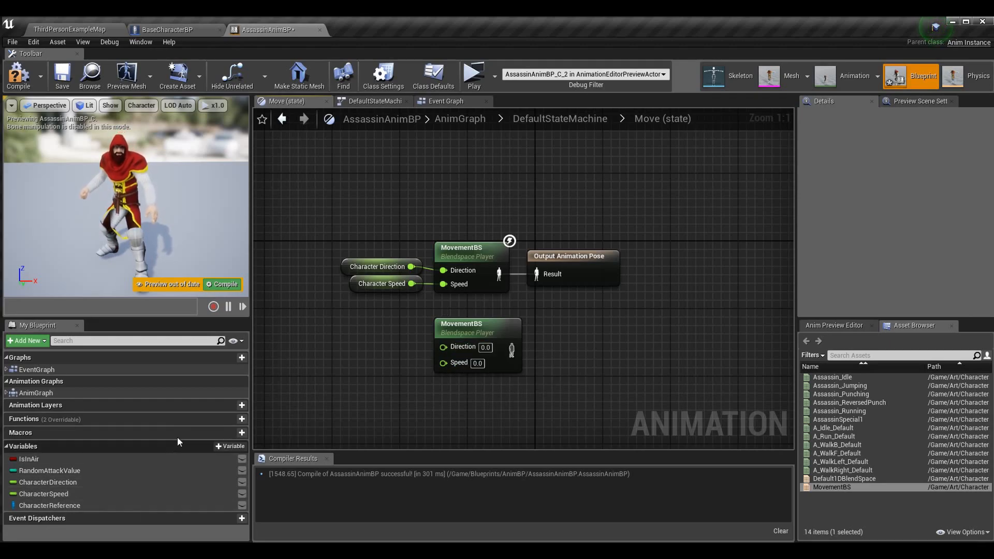
Step: Create a new variable, set its type to Float, and delete it again
click(225, 446)
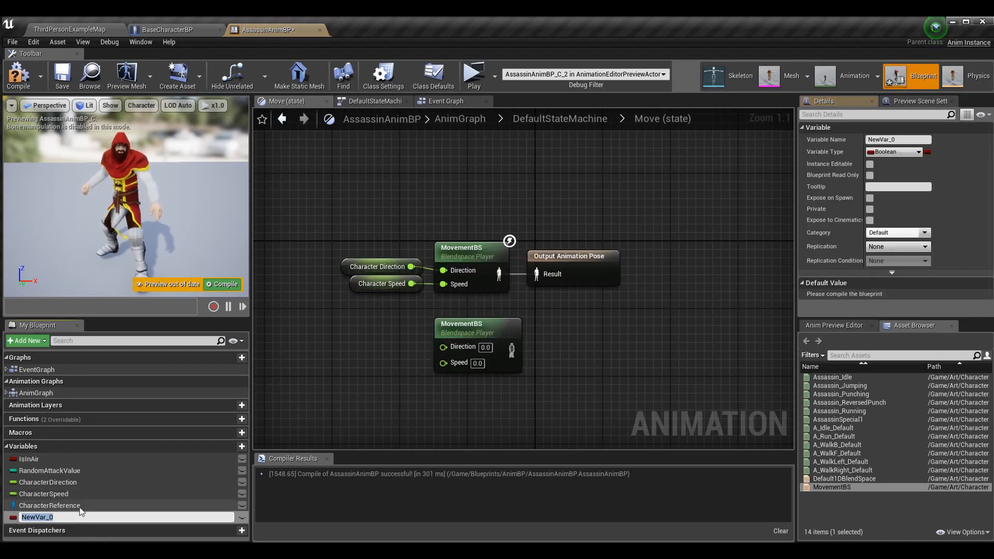
key(Return)
click(10, 517)
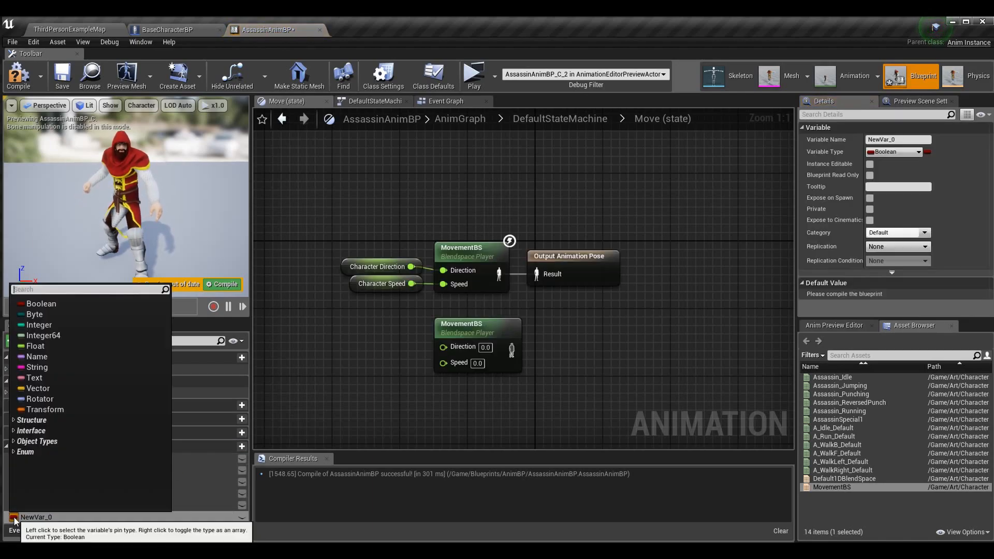
click(35, 346)
right_click(54, 517)
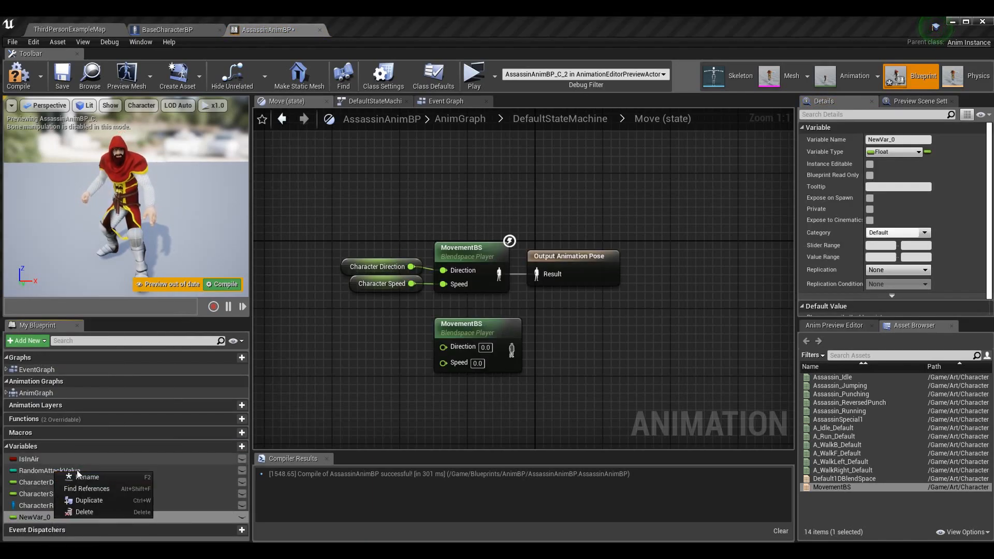
click(85, 513)
Step: Promote the lower MovementBS player's Direction input to a variable, and delete both its getter node and the variable
drag(443, 347, 399, 350)
click(430, 151)
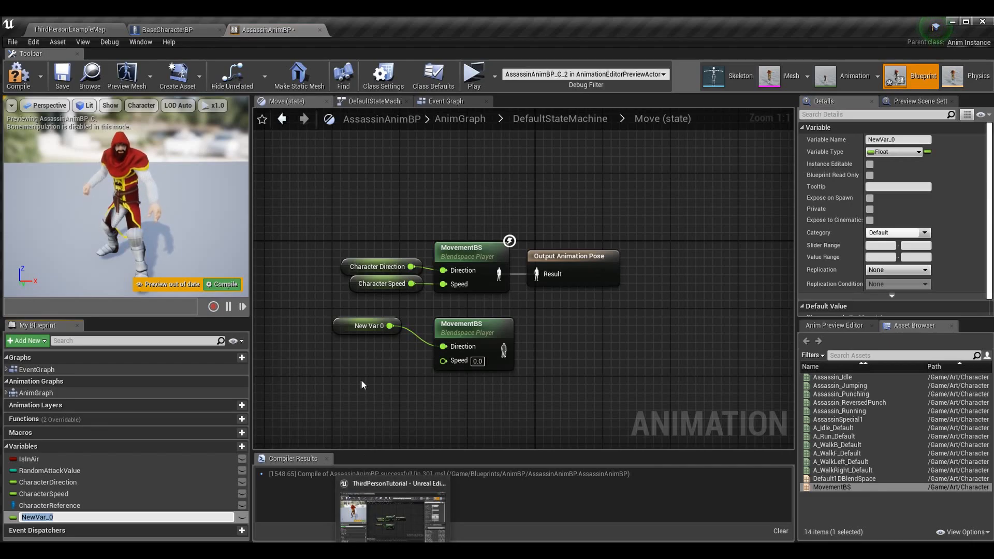
click(362, 326)
click(65, 516)
key(Delete)
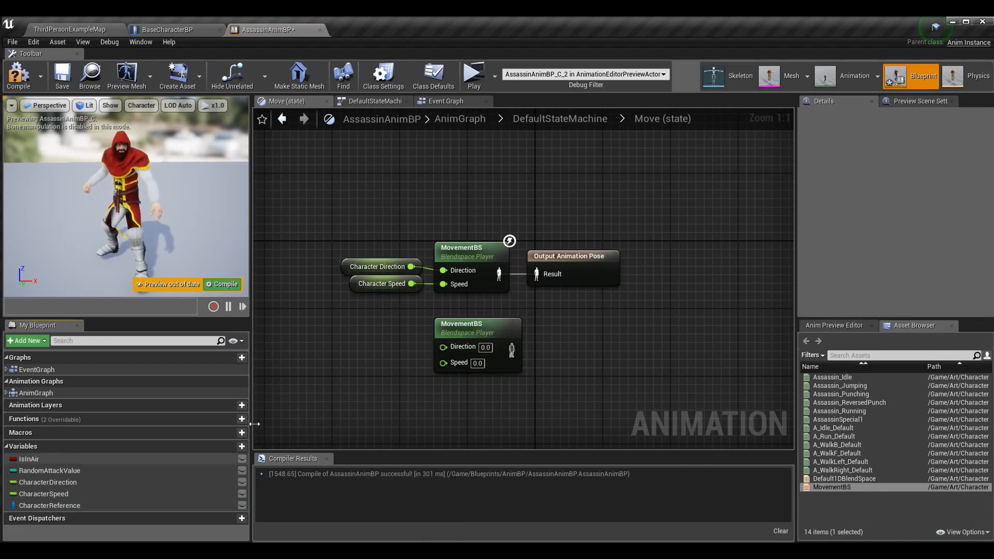
Step: Delete the unconnected MovementBS blend space player and return to DefaultStateMachine
click(503, 328)
key(Delete)
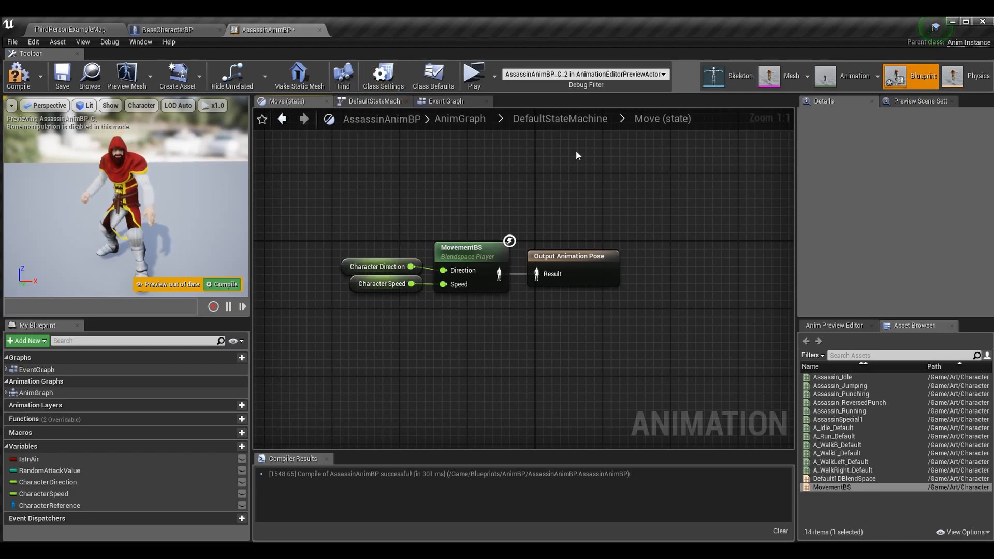
click(573, 118)
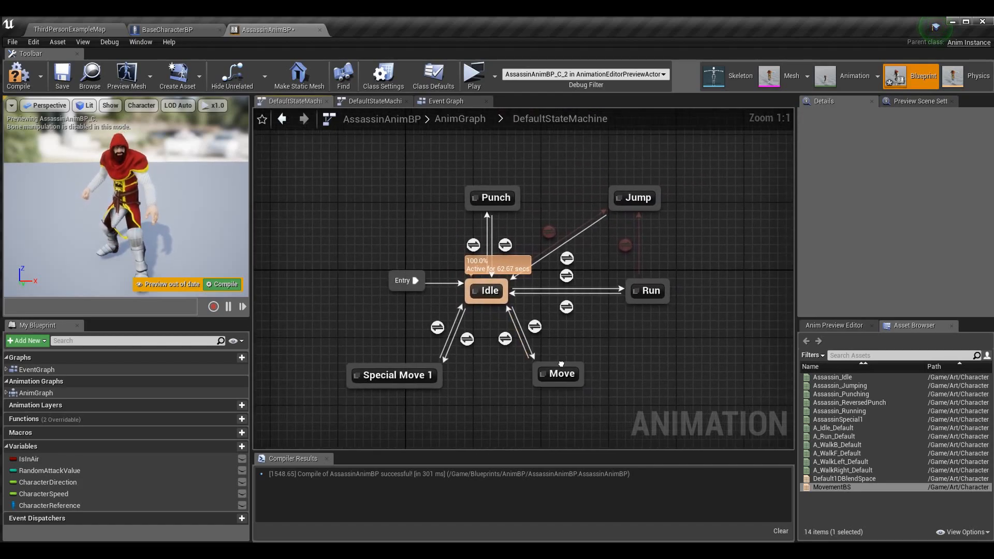
Step: Check the Move to Idle transition's rule summary and open the Idle to Move rule for viewing
right_drag(458, 348, 461, 296)
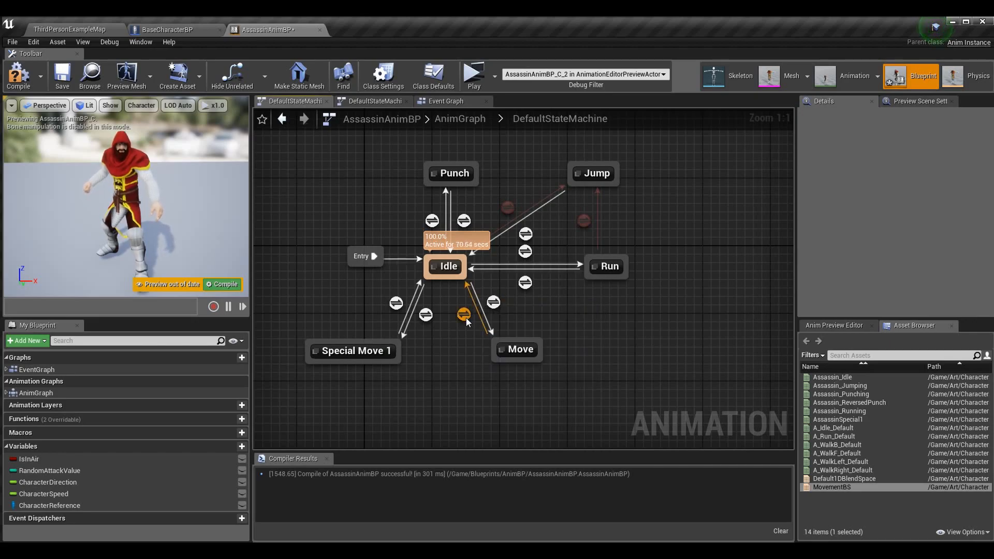
mouse_move(463, 320)
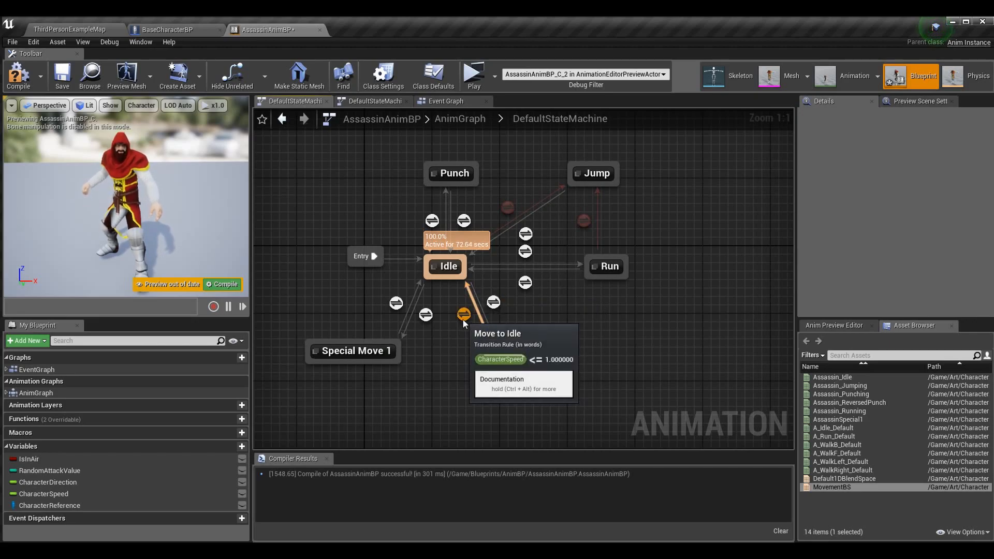
double_click(492, 302)
right_drag(465, 303, 346, 286)
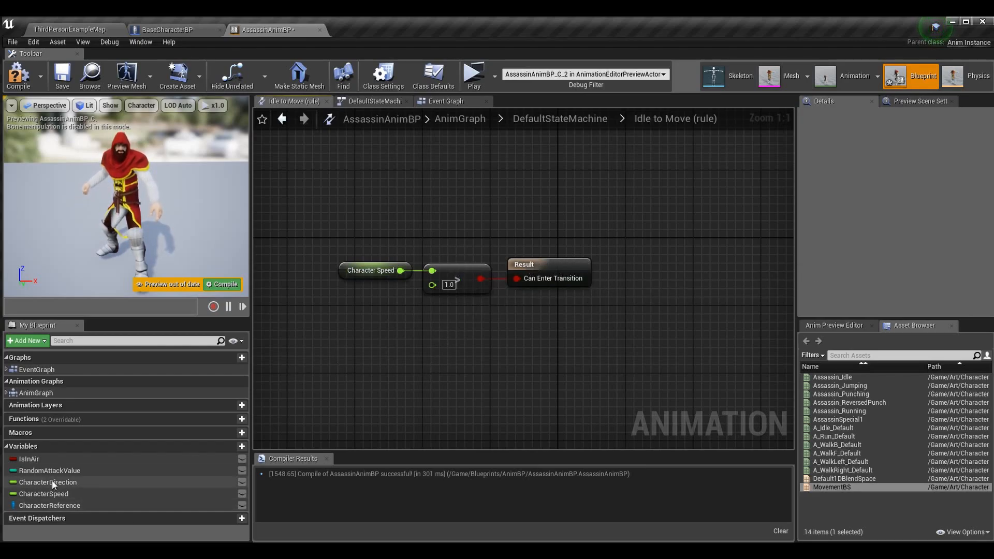
Step: Build a Character Speed greater-than comparison against 1.0 below the existing Idle to Move rule nodes, and delete it again
drag(51, 493, 362, 339)
click(387, 343)
drag(426, 340, 468, 340)
text(>)
key(Up)
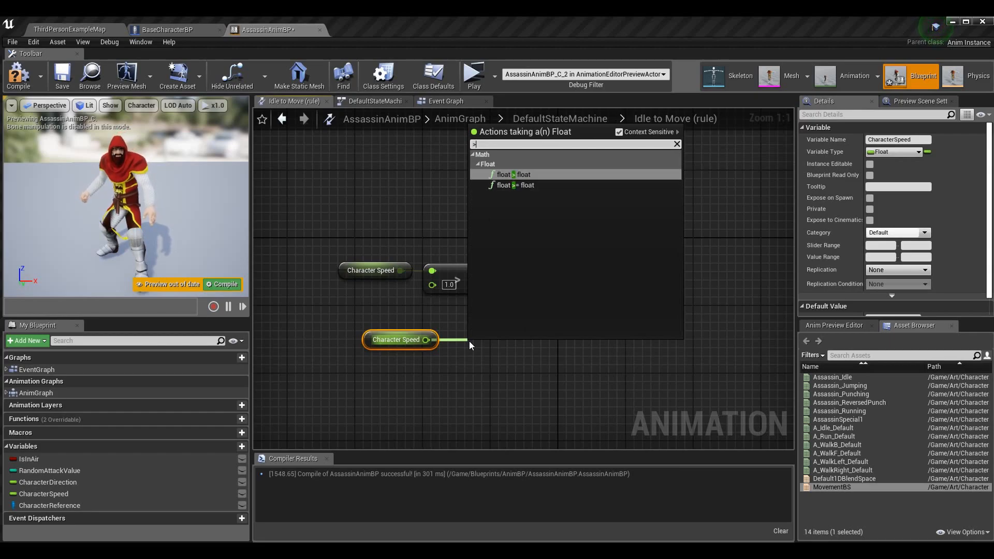
key(Return)
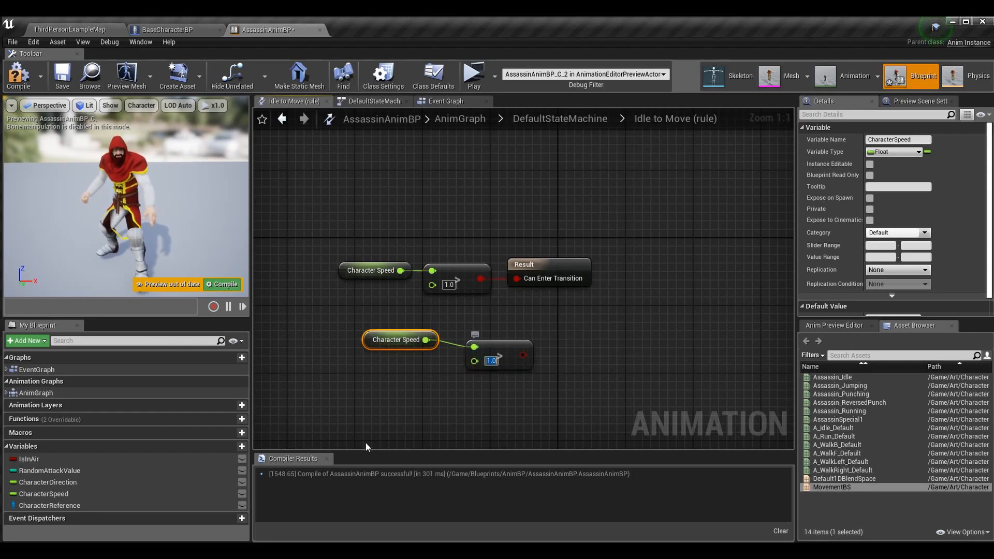
drag(337, 380, 543, 321)
key(Delete)
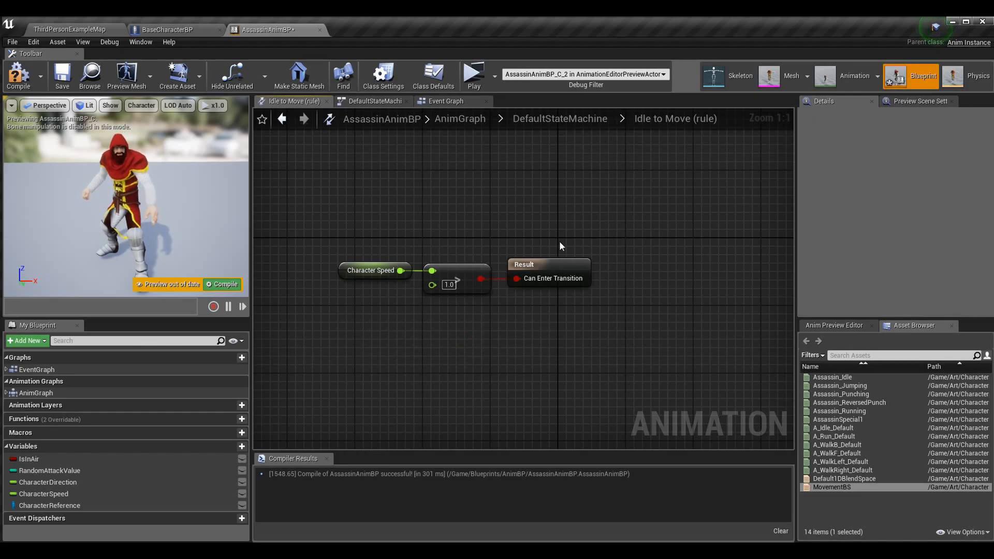
Step: Return to DefaultStateMachine and open the Move to Idle transition rule to view its nodes
click(555, 119)
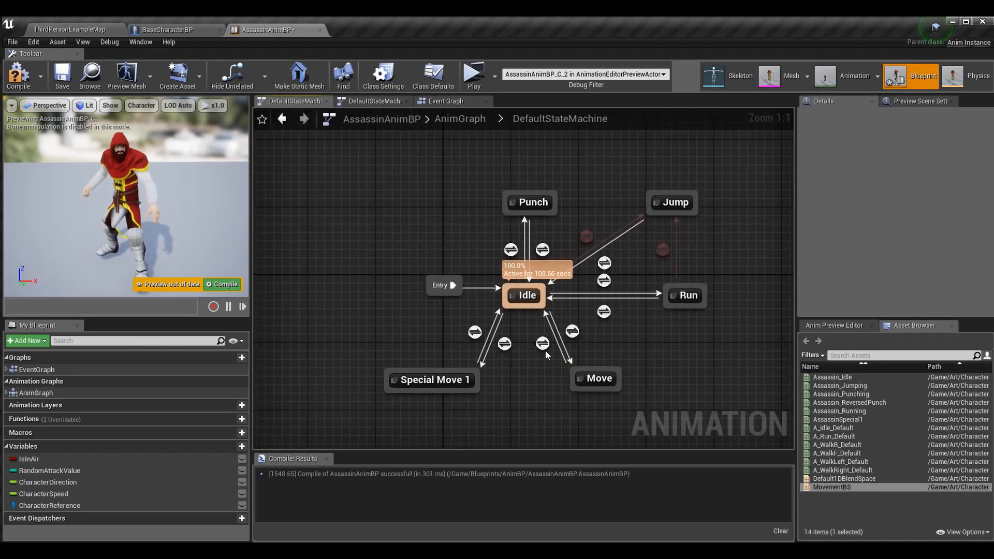
double_click(541, 341)
right_drag(518, 354, 392, 352)
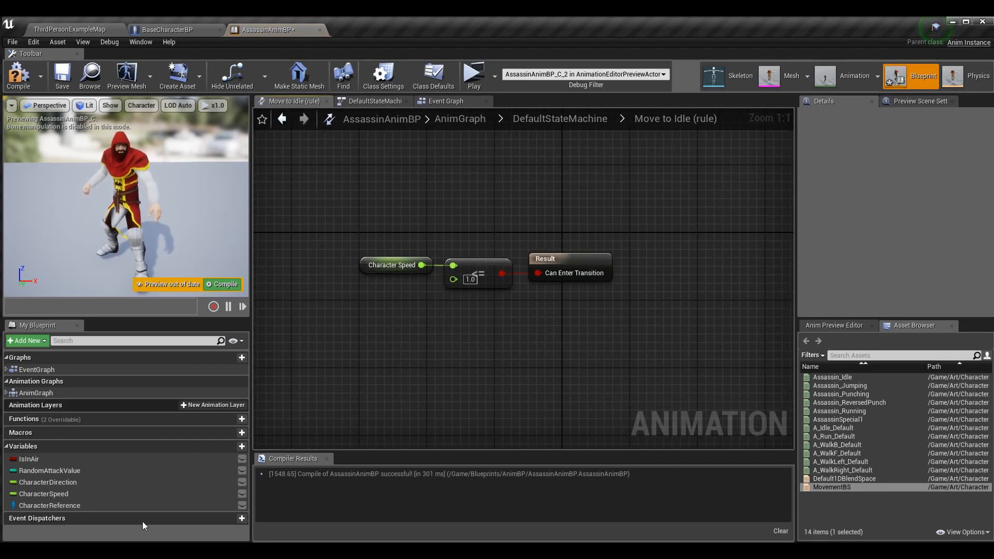
Step: Add a Character Speed getter feeding a float <= float comparison in the Move to Idle rule, and delete both nodes again
ctrl+drag(44, 493, 475, 332)
text(<=)
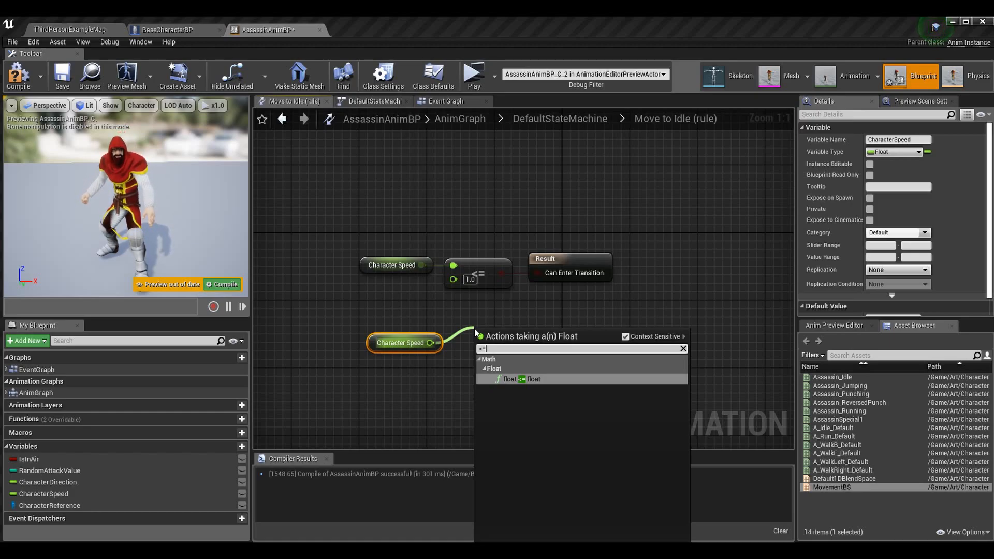
key(Return)
mouse_move(535, 340)
mouse_down()
mouse_move(536, 265)
mouse_move(545, 338)
mouse_up()
drag(432, 404, 518, 340)
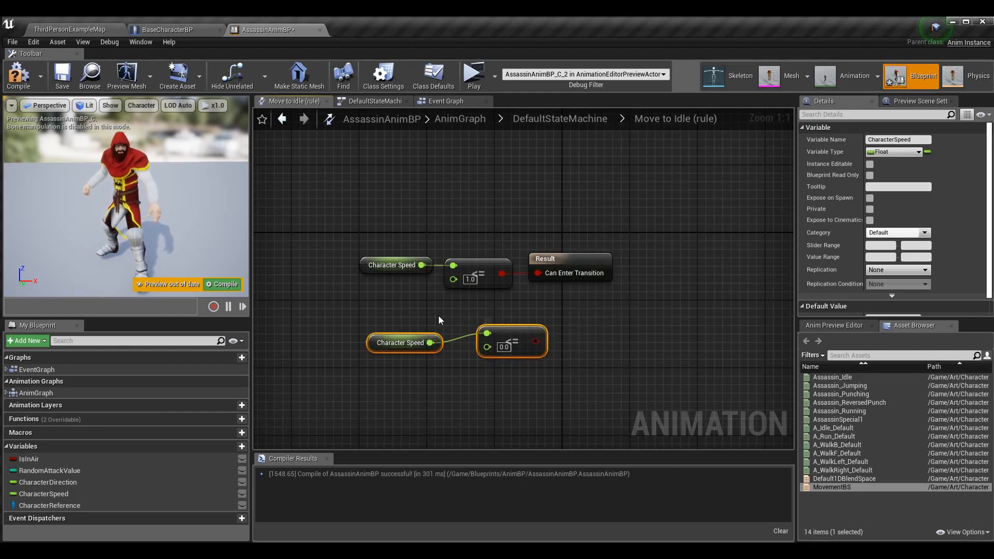
key(Delete)
Step: Return to DefaultStateMachine, compile and save AssassinAnimBP, and close the duplicate DefaultStateMachine tab
click(558, 115)
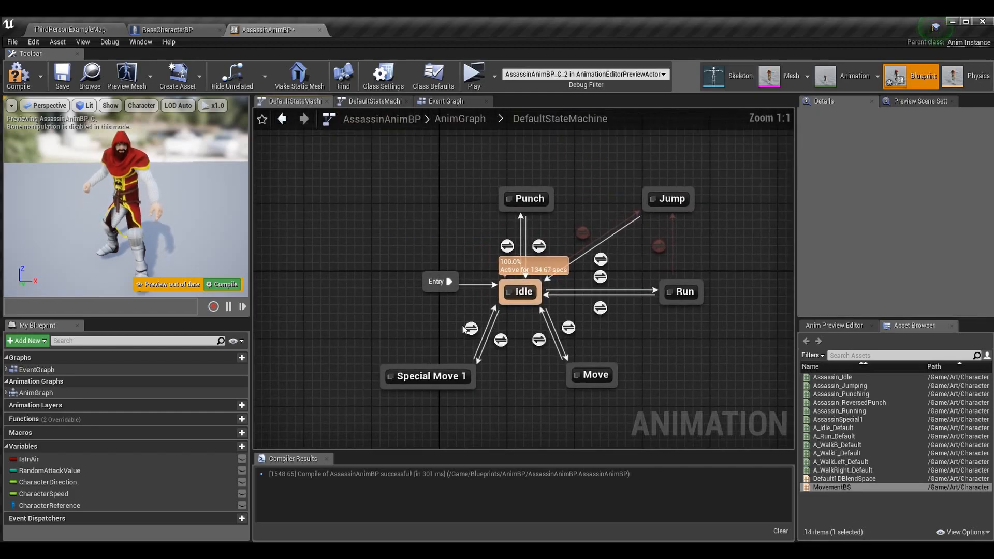
right_drag(541, 374, 435, 346)
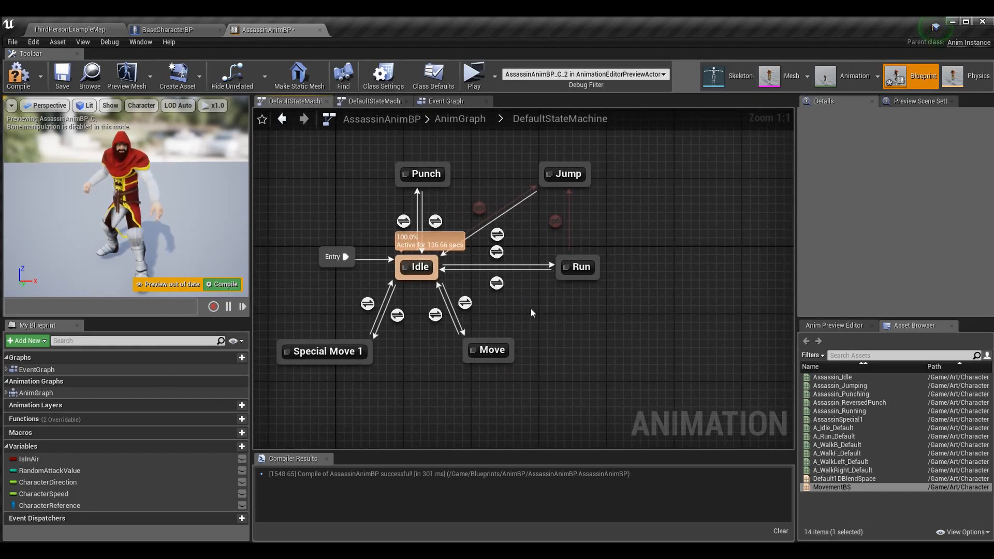
click(18, 75)
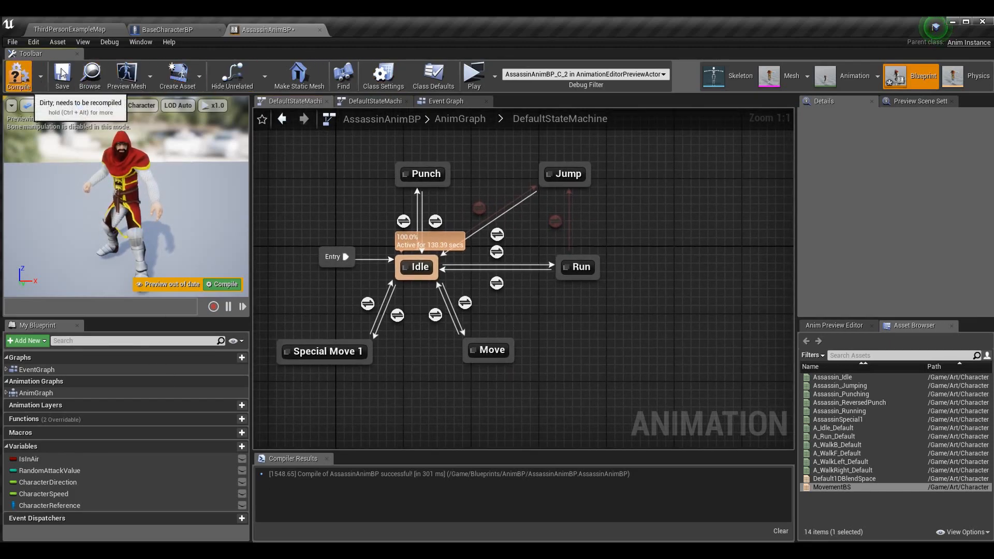
click(62, 74)
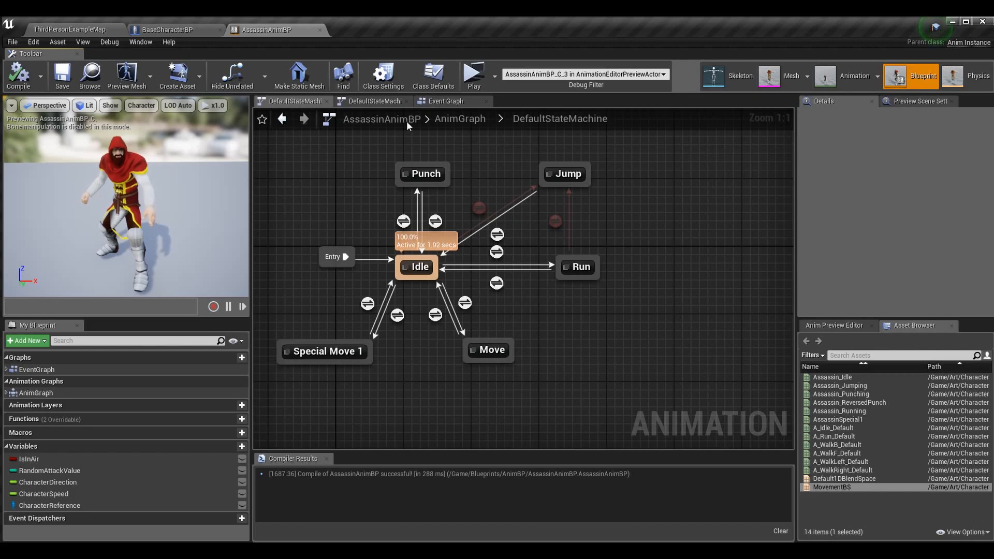
click(406, 101)
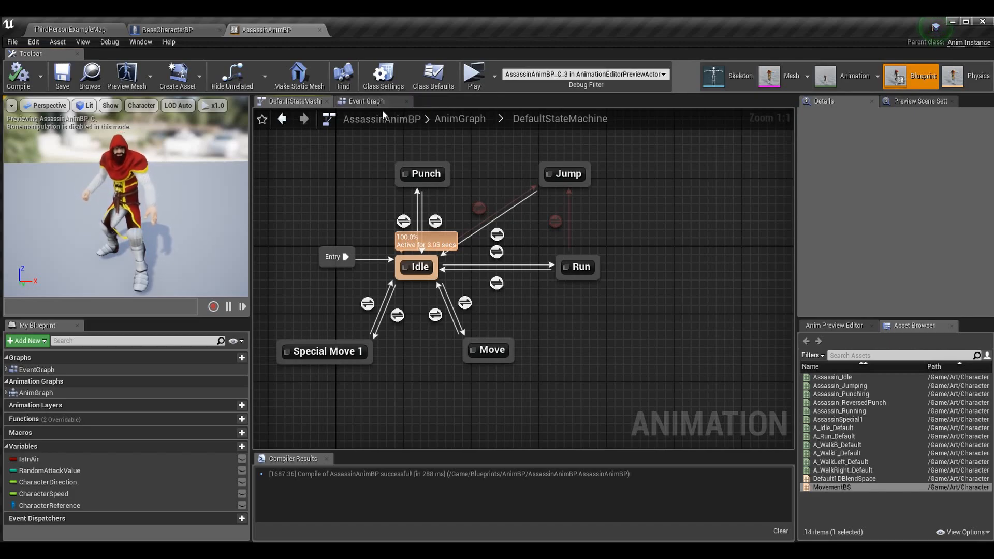
Step: Open the Event Graph and trace its execution chain from the Speed section back to the Blueprint Update Animation event
click(375, 103)
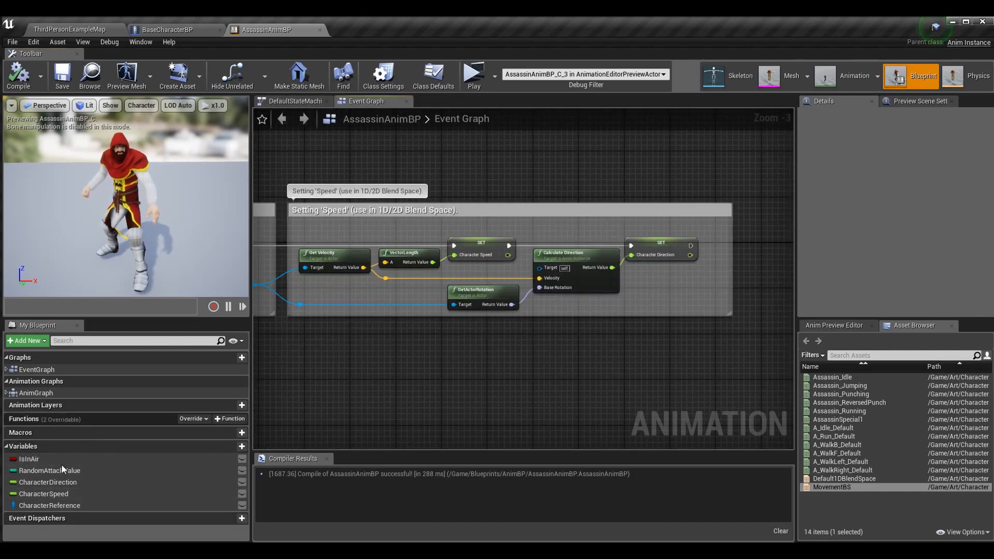
right_drag(389, 277, 697, 272)
scroll(591, 312, down, 2)
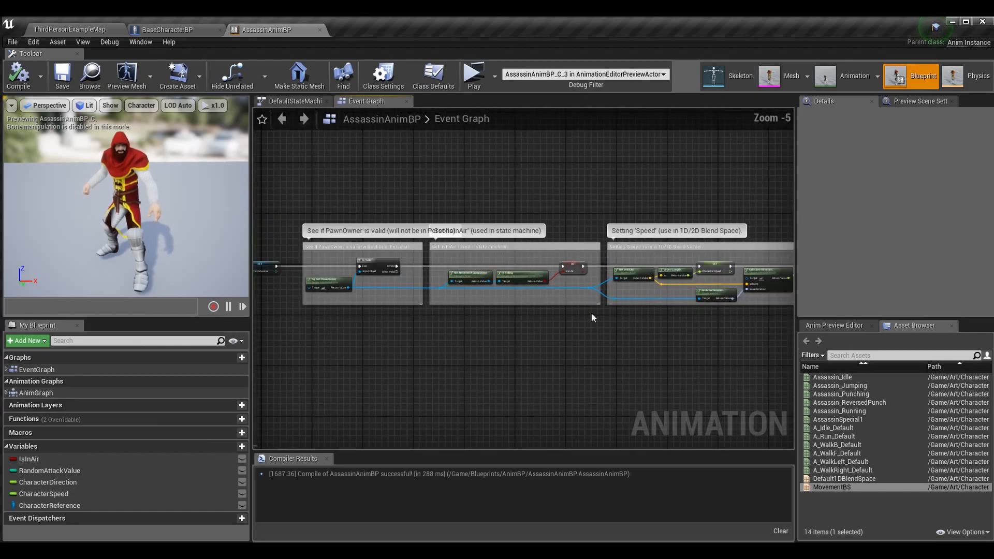
right_drag(585, 309, 666, 352)
right_drag(344, 325, 564, 341)
scroll(401, 323, up, 2)
scroll(400, 321, up, 1)
right_drag(599, 405, 505, 355)
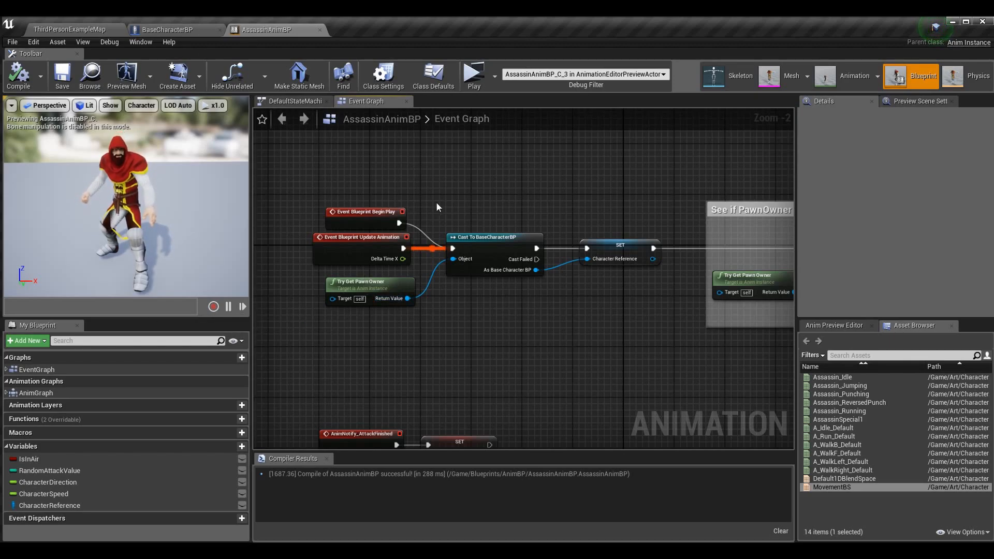
Step: Examine how the start events and Try Get Pawn Owner feed Cast To BaseCharacterBP and set Character Reference
drag(288, 185, 433, 264)
click(495, 331)
right_drag(446, 326, 415, 369)
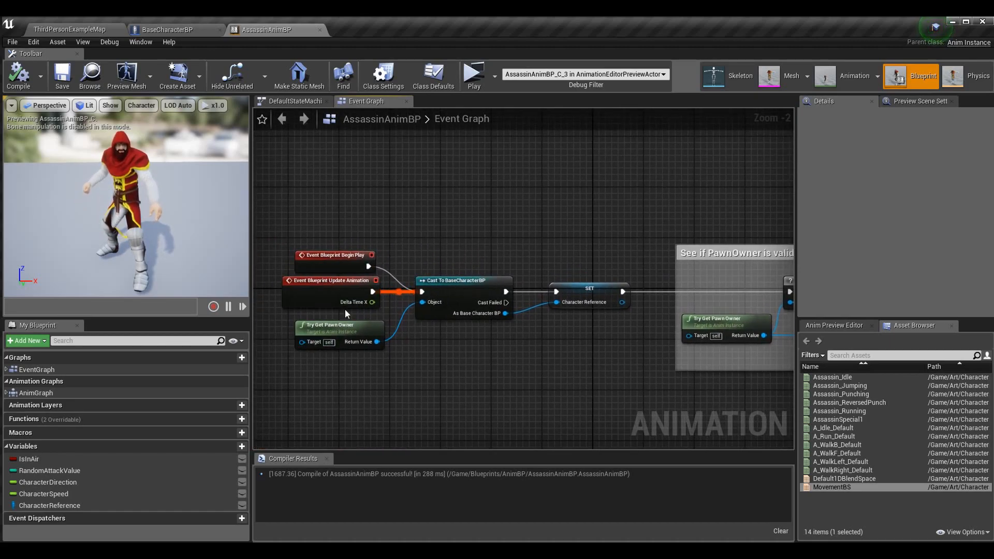
drag(378, 398, 529, 327)
click(493, 313)
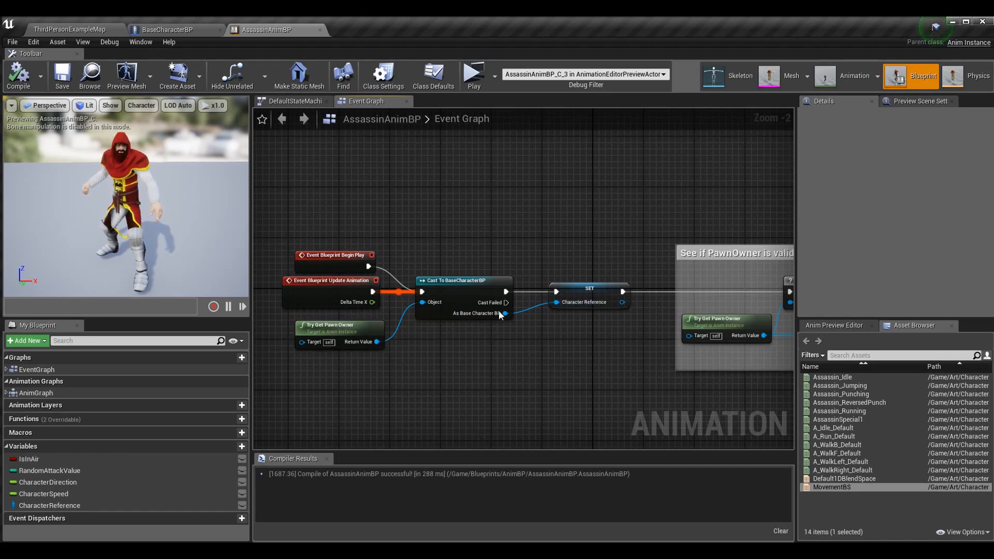
click(572, 303)
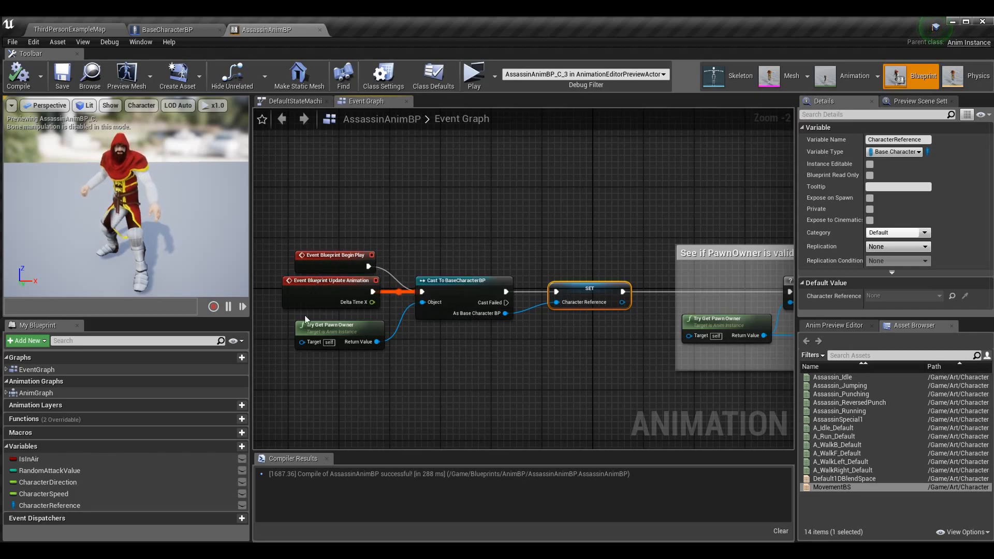
click(553, 407)
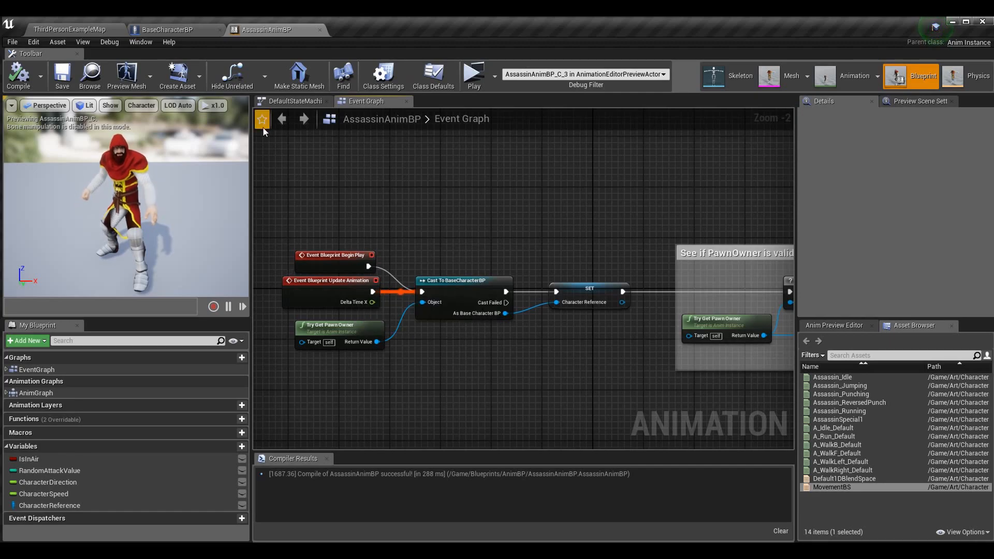
drag(271, 206, 635, 381)
click(635, 382)
Step: Examine the PawnOwner validity check, its link to the 'IsInAir' section, and the event nodes leading into it
right_drag(542, 343, 295, 281)
right_drag(563, 337, 401, 352)
scroll(380, 339, down, 1)
scroll(380, 339, up, 1)
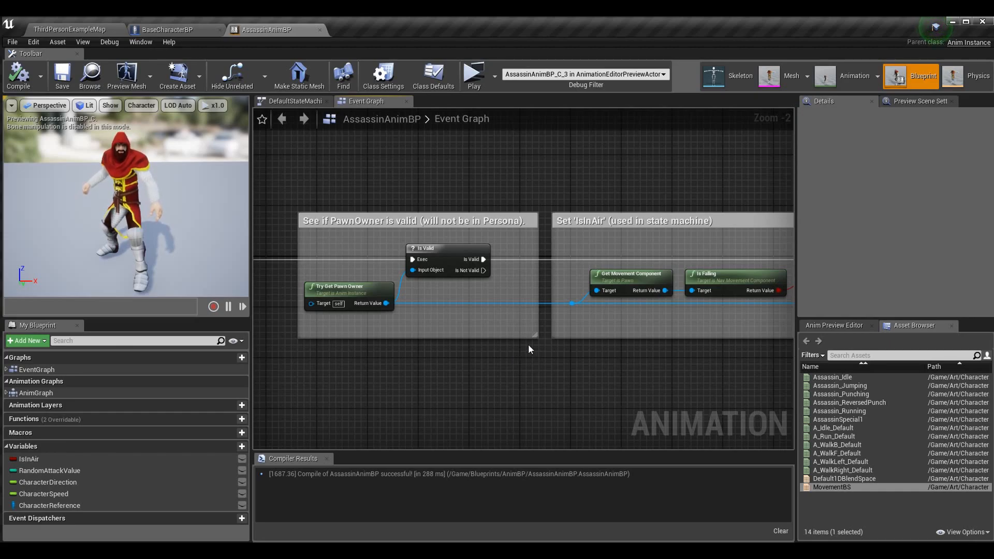
right_drag(603, 328, 729, 340)
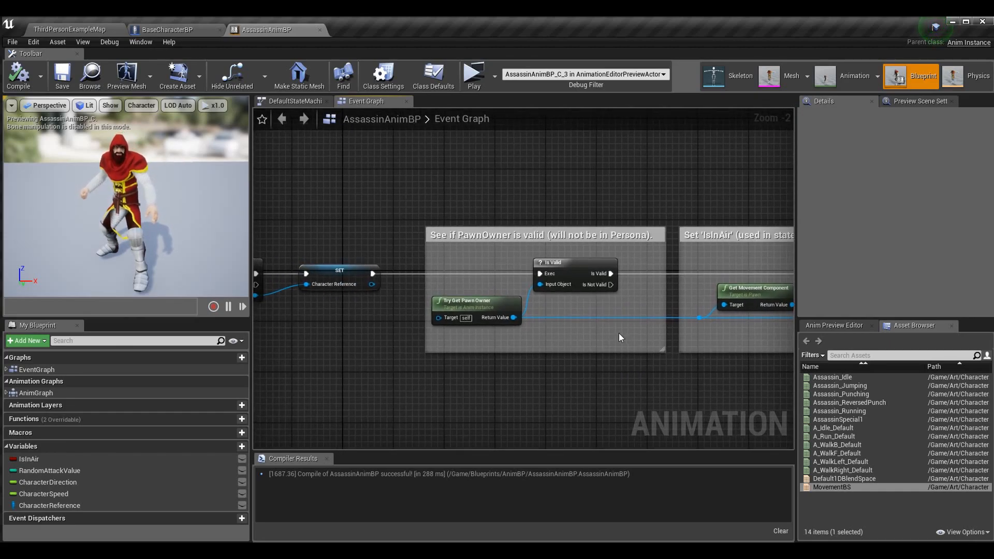
scroll(523, 332, down, 1)
right_drag(396, 335, 569, 323)
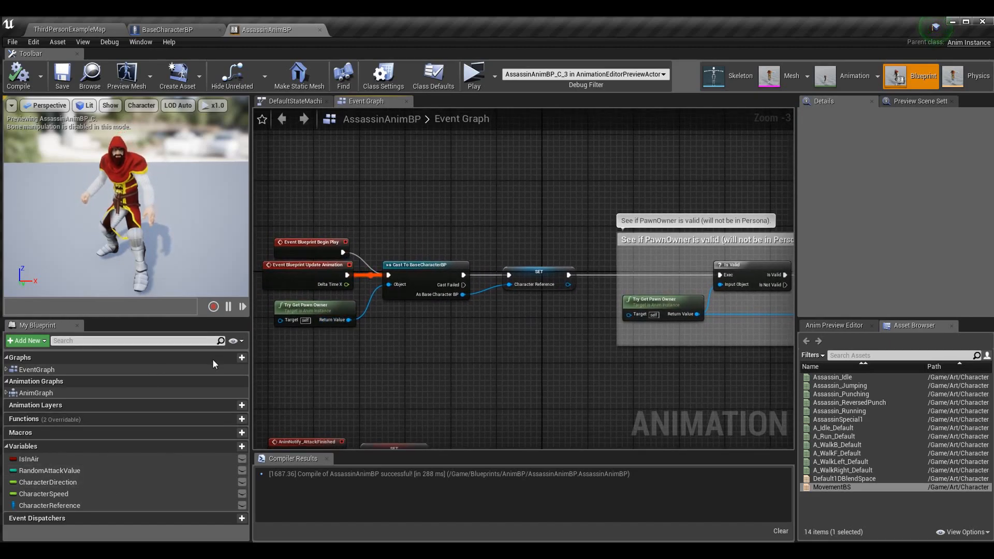
Step: Examine how Try Get Pawn Owner and Cast To BaseCharacterBP feed the Character Reference setter, including the actions available for the cast output
click(330, 310)
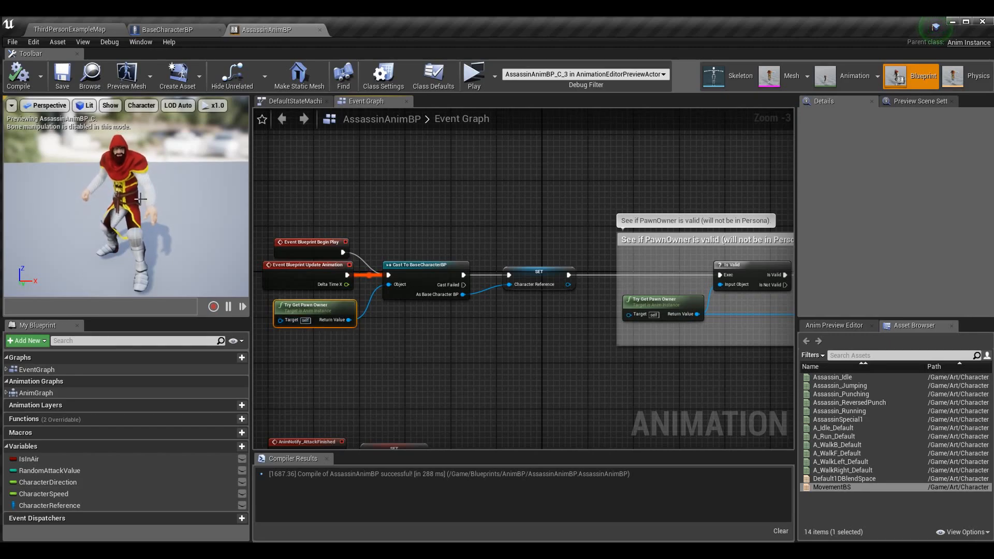
click(431, 263)
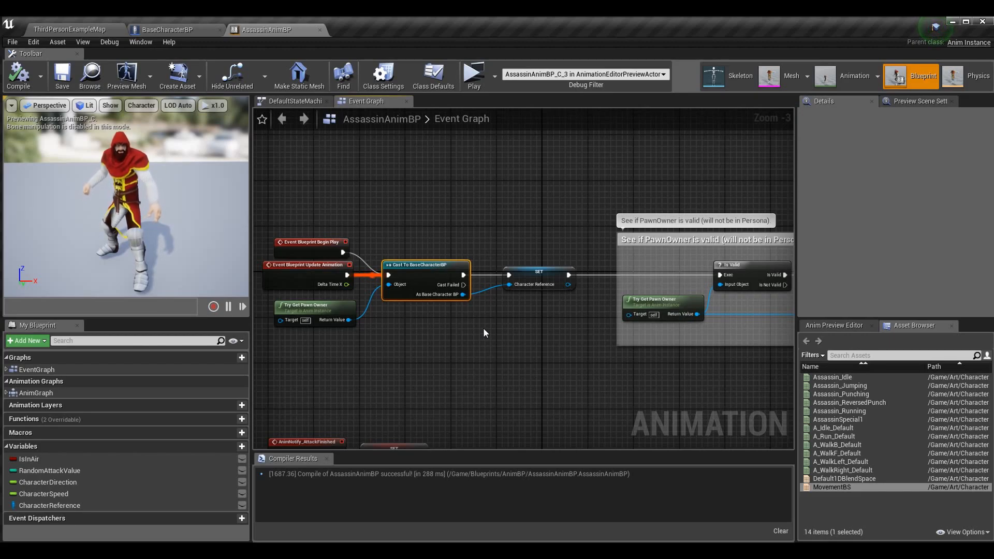
click(544, 269)
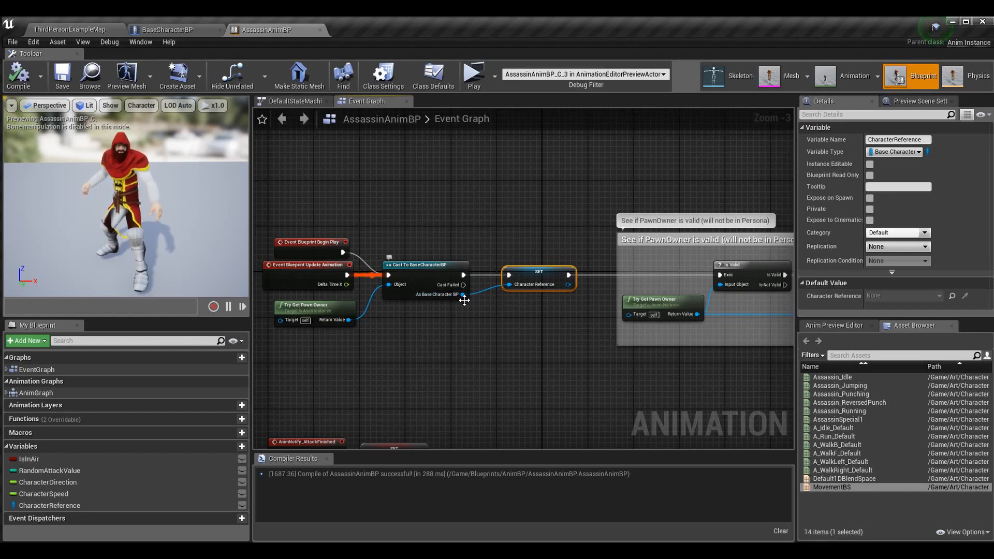
drag(462, 294, 481, 322)
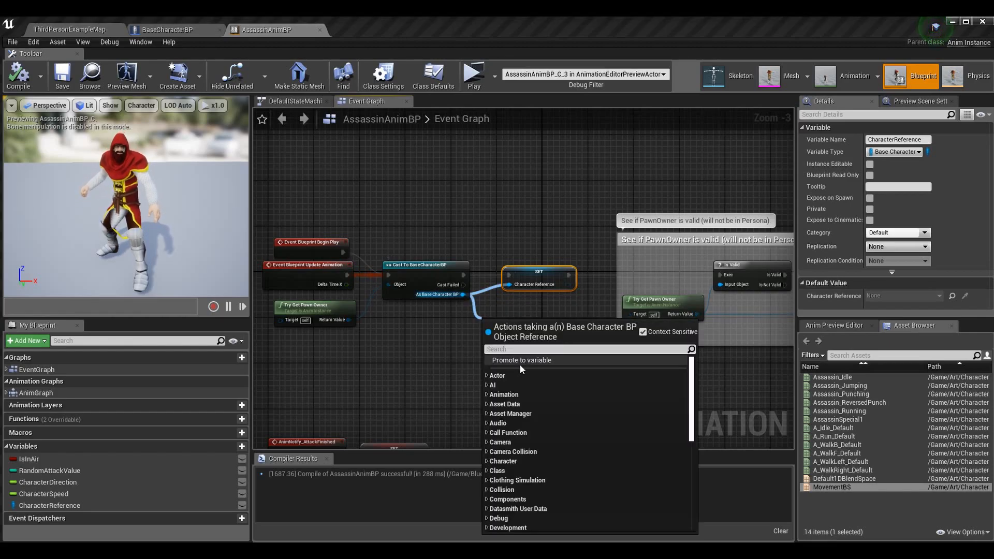
click(520, 176)
Step: Examine the Try Get Pawn Owner and Is Valid nodes in the PawnOwner validity section and the cast chain leading into them
right_drag(691, 330, 477, 328)
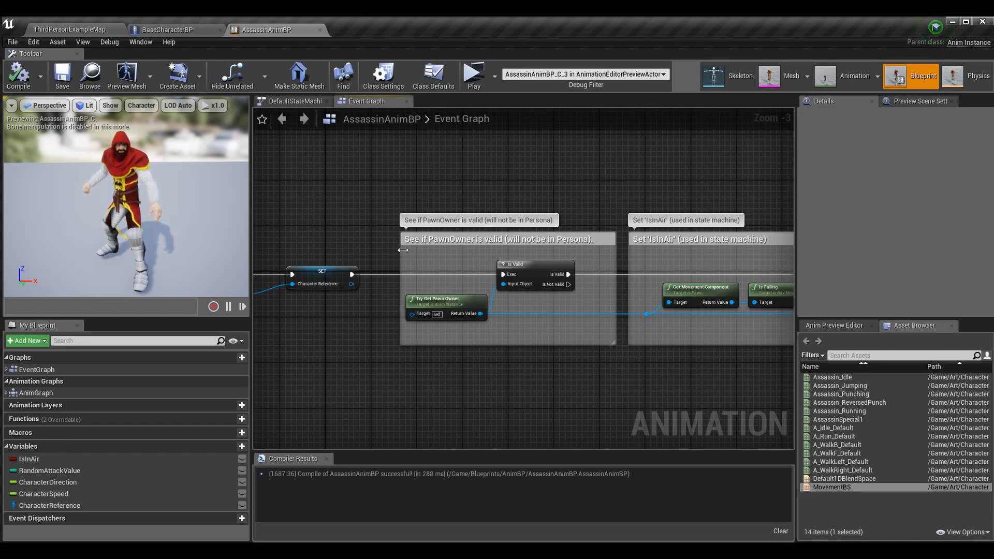
drag(410, 259, 524, 304)
right_drag(525, 317, 687, 306)
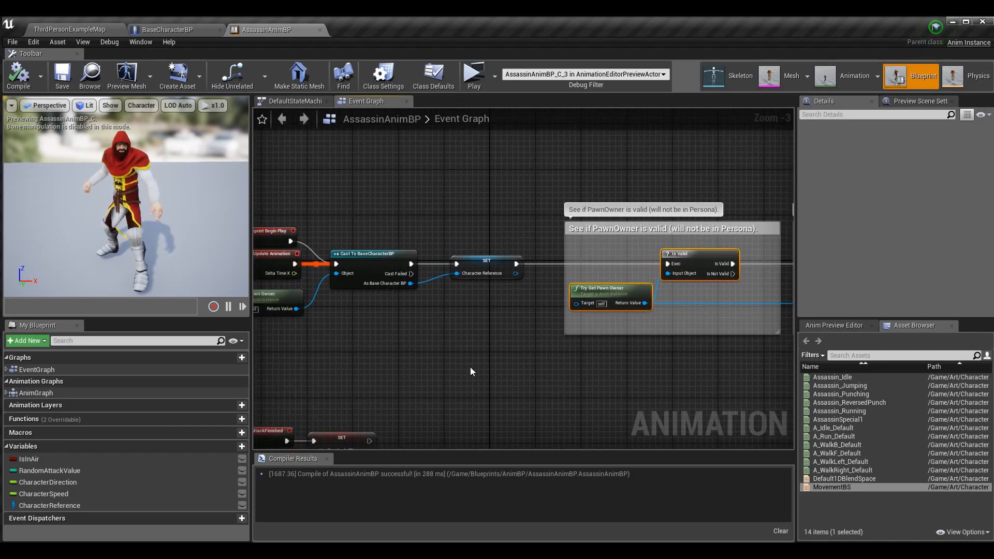
right_drag(467, 365, 515, 358)
click(439, 325)
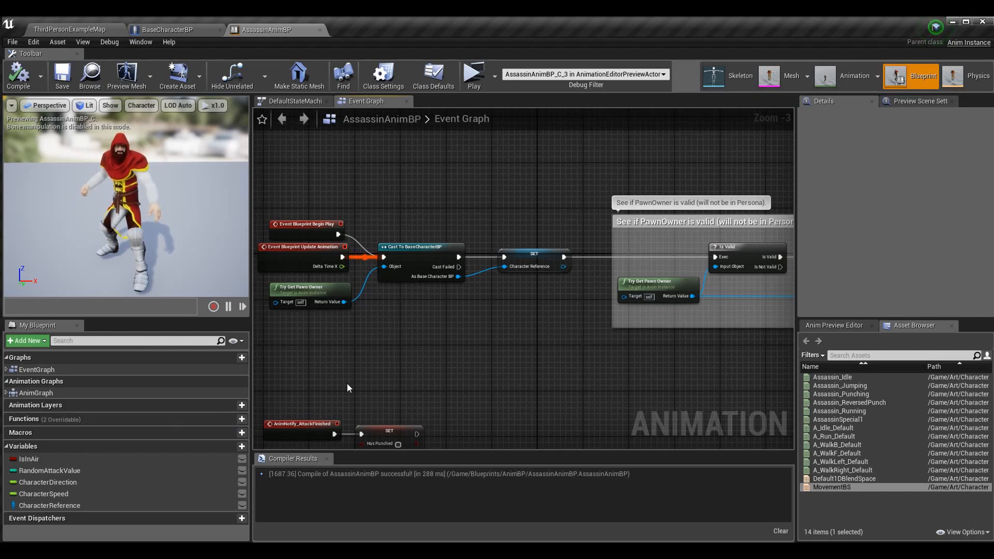
Step: Trace the execution chain from the PawnOwner check through the 'IsInAir' section to the 'Speed' section
right_drag(489, 281, 304, 248)
right_drag(691, 206, 410, 231)
right_drag(597, 280, 497, 286)
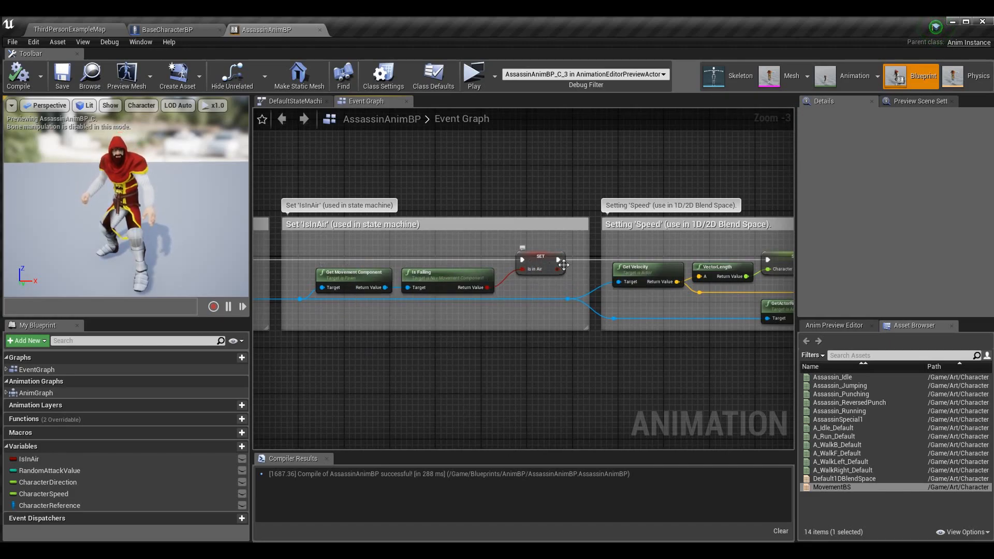
right_drag(754, 276, 437, 283)
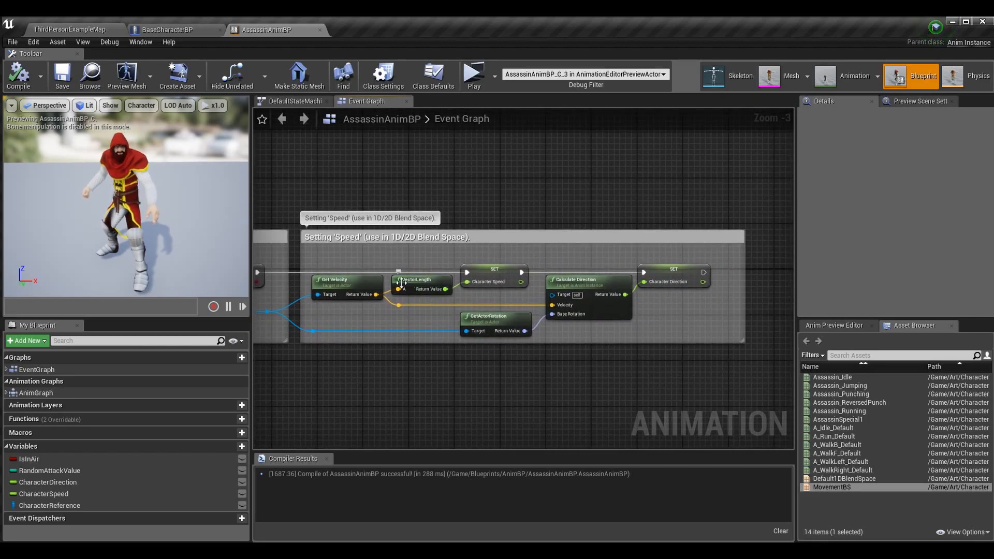
right_drag(348, 309, 793, 309)
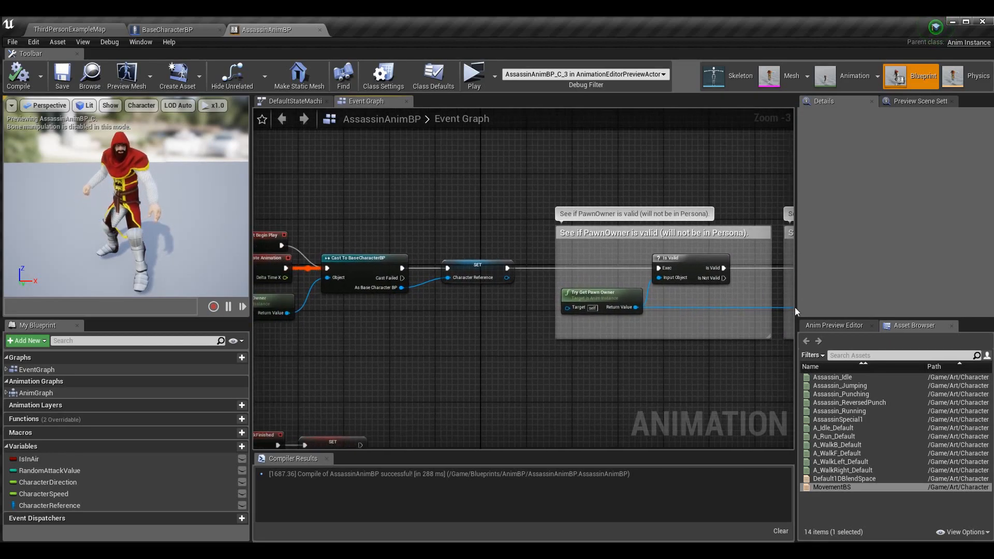
right_drag(536, 265, 607, 265)
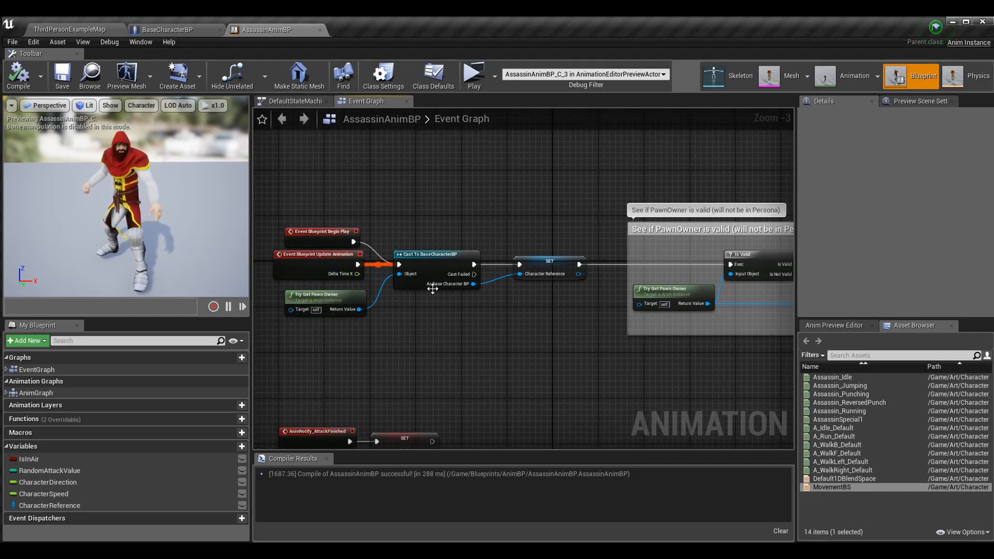
right_drag(499, 296, 348, 305)
right_drag(695, 237, 253, 210)
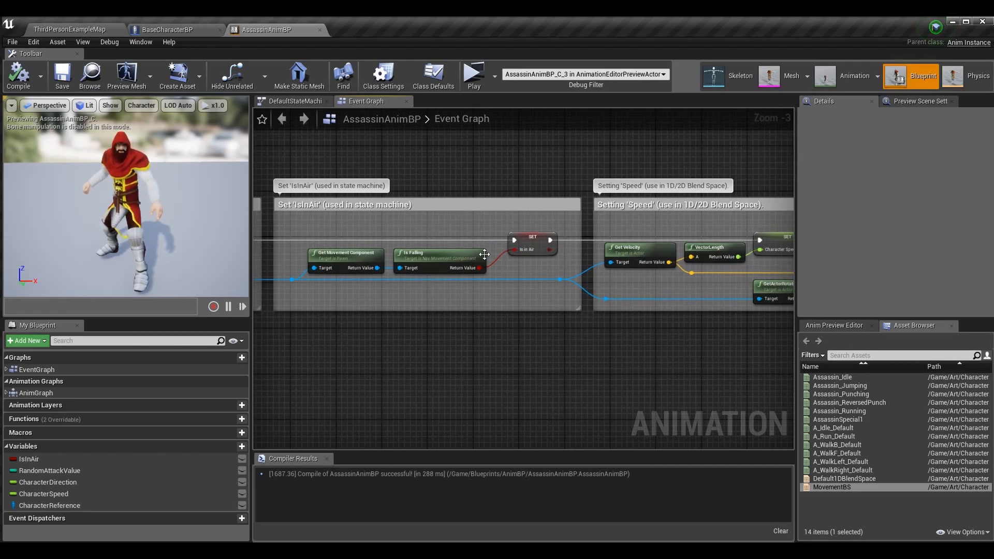
right_drag(554, 348, 300, 354)
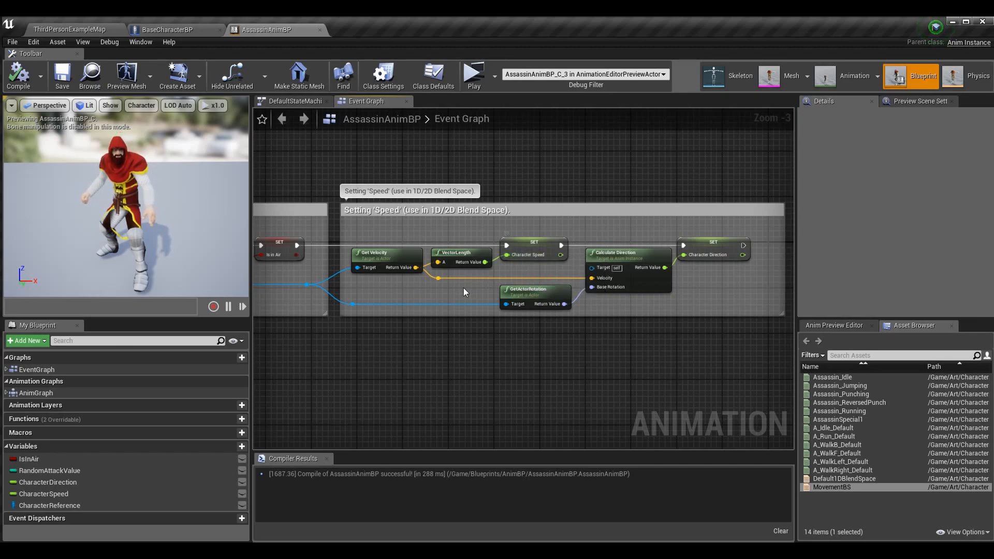
Step: Examine the Character Speed and Character Direction setters and trace the pawn reference back to the PawnOwner validity section
click(527, 245)
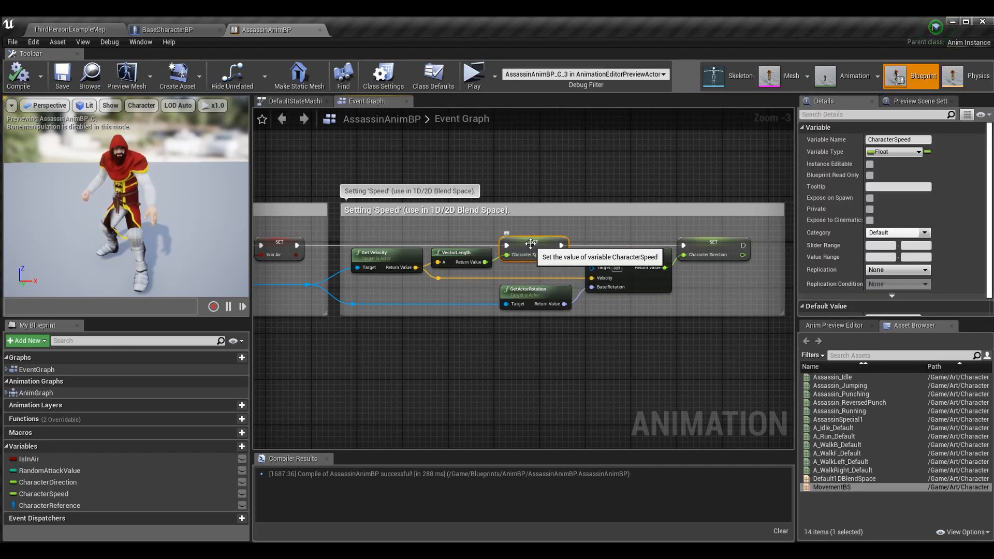
ctrl+click(715, 243)
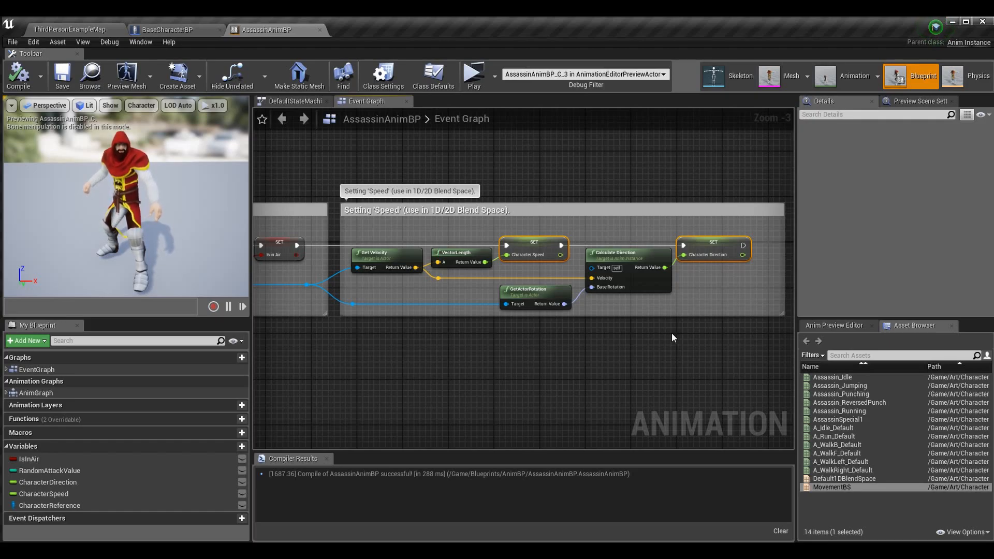
click(622, 339)
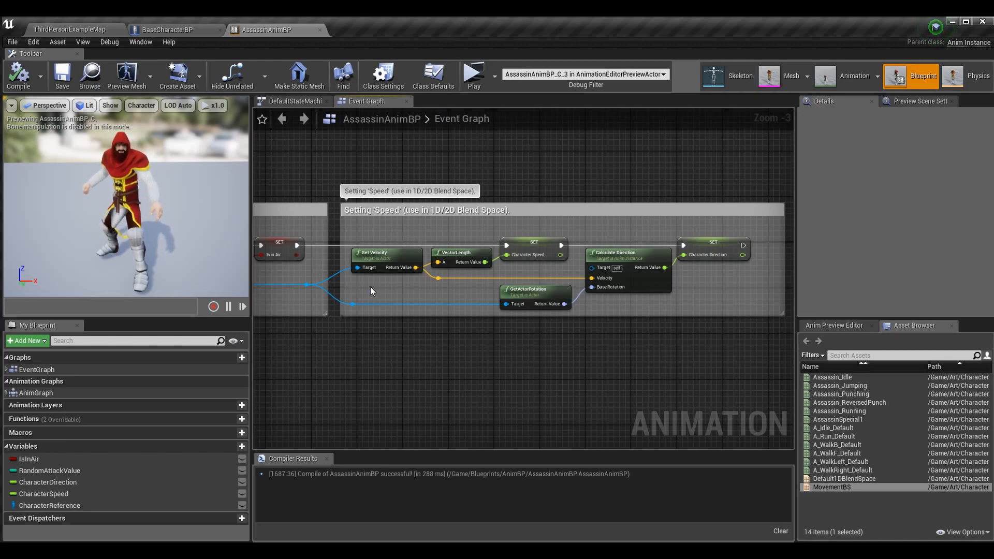
scroll(370, 287, up, 2)
right_drag(288, 284, 906, 289)
right_drag(368, 317, 490, 311)
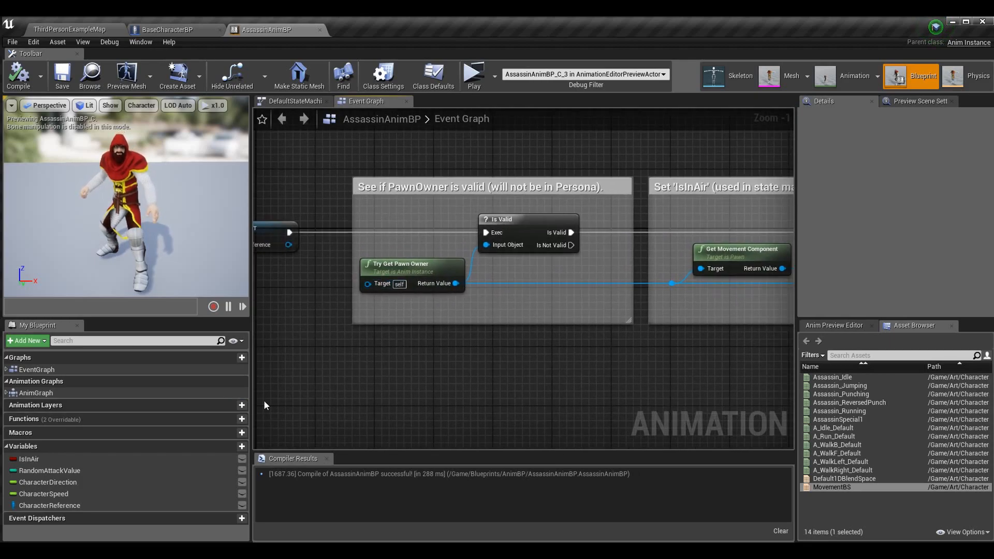
right_drag(617, 299, 189, 277)
scroll(308, 262, down, 1)
right_drag(546, 312, 235, 343)
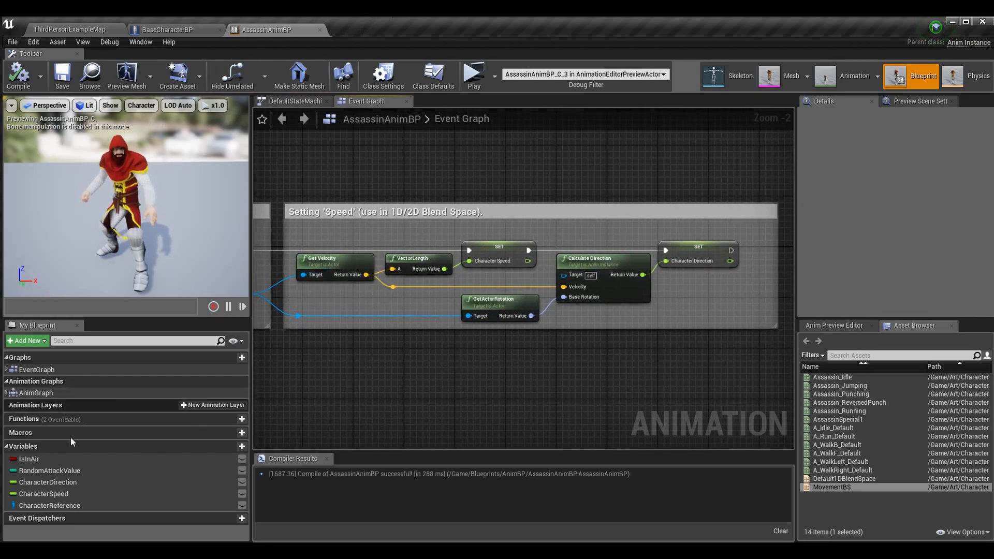
Step: Try placing a Character Reference getter below the 'Speed' section and pulling a connection from it, and delete the getter
drag(86, 502, 312, 358)
click(322, 362)
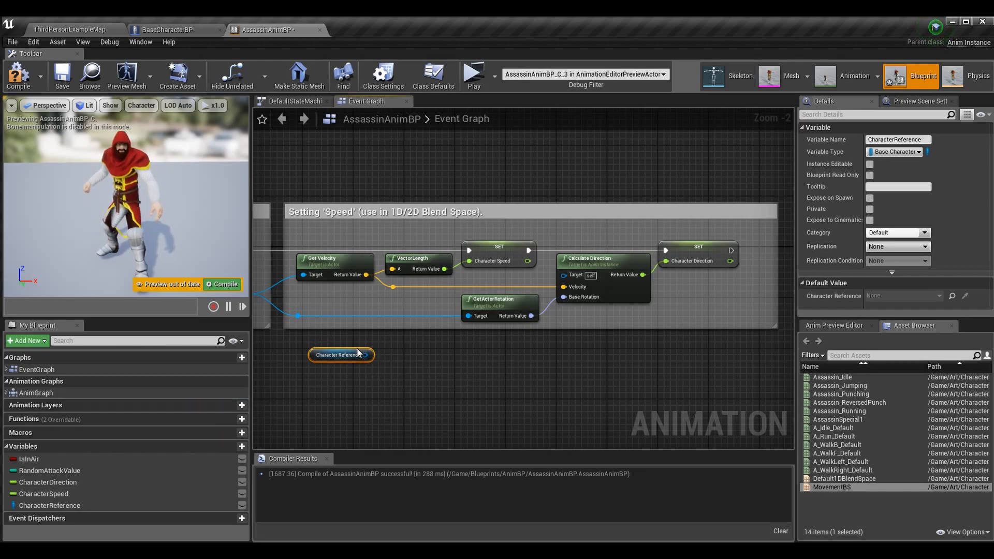
drag(365, 355, 417, 354)
click(359, 378)
click(363, 356)
key(Delete)
Step: Try adding a second Get Velocity node from the pawn reference near the 'Speed' section, and discard it
right_drag(351, 340, 432, 341)
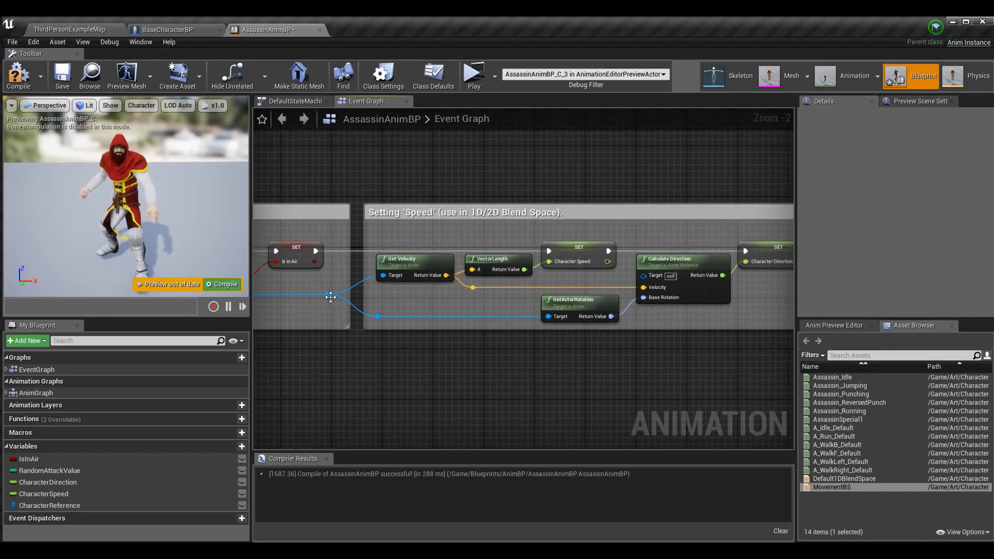
drag(325, 294, 372, 371)
text(get velo)
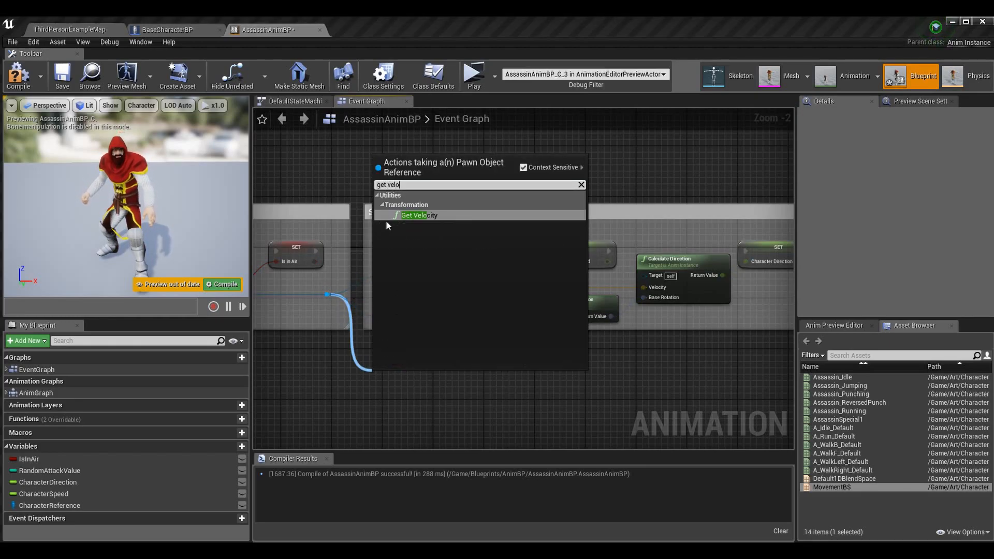
click(436, 213)
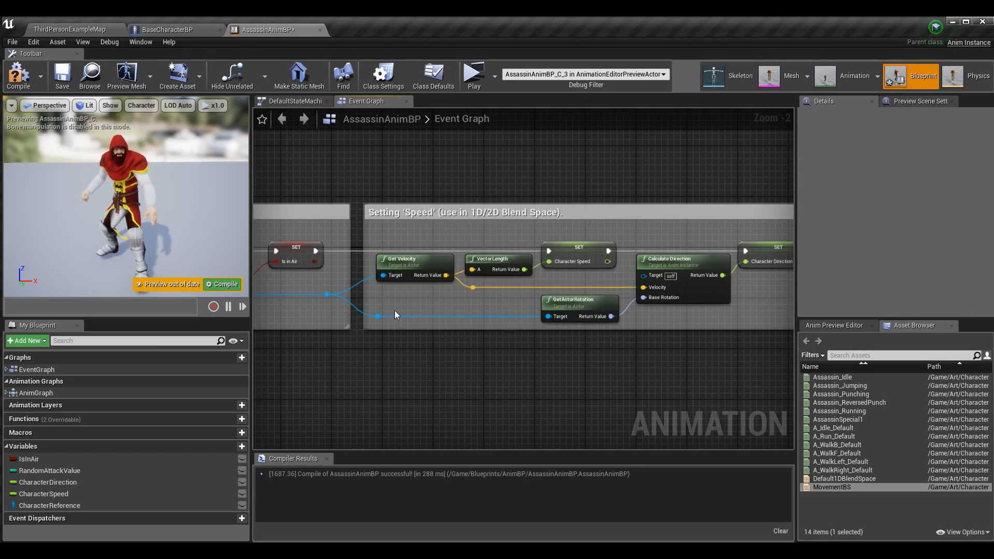
Step: Try adding a second VectorLength node from Get Velocity's return value, and delete it
drag(446, 274, 468, 322)
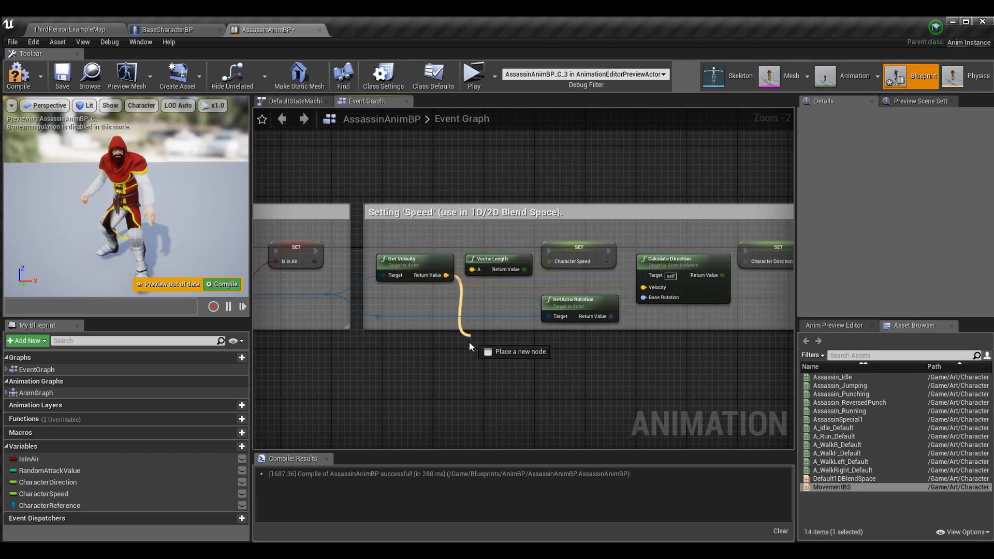
drag(462, 362, 460, 361)
text(vecto)
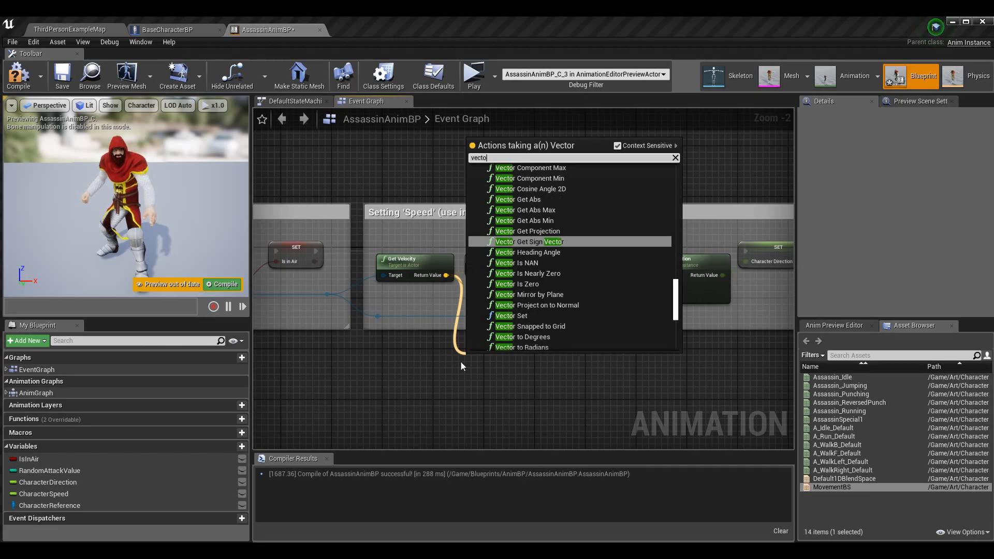
text(r length)
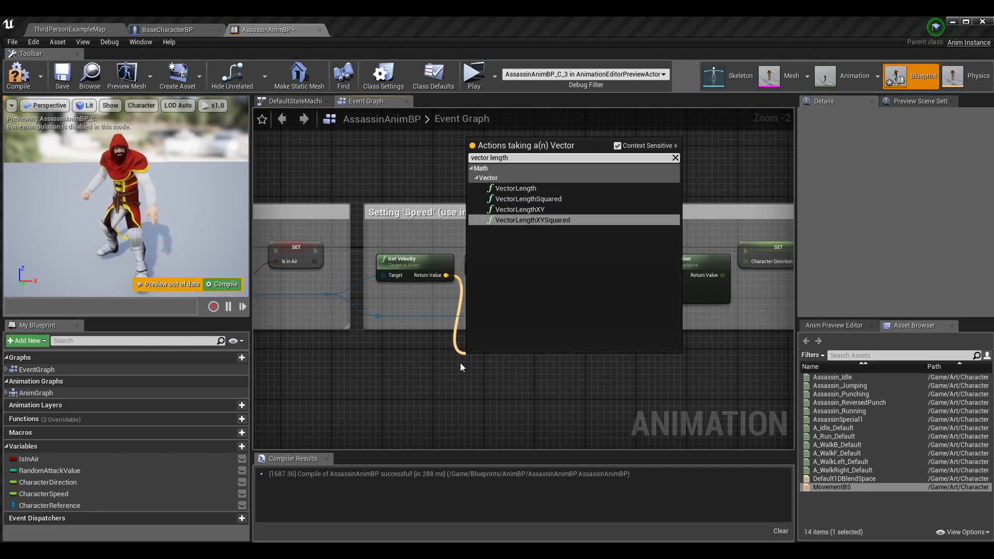
click(543, 188)
drag(606, 368, 606, 368)
key(Delete)
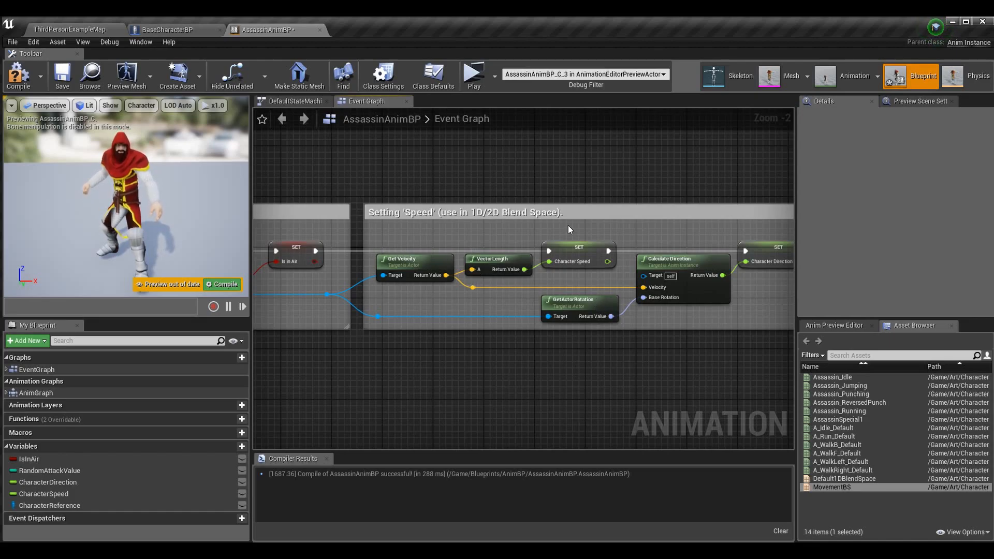
Step: Try feeding VectorLength's return value into a second CharacterSpeed setter below the 'Speed' section, and delete that setter
click(563, 250)
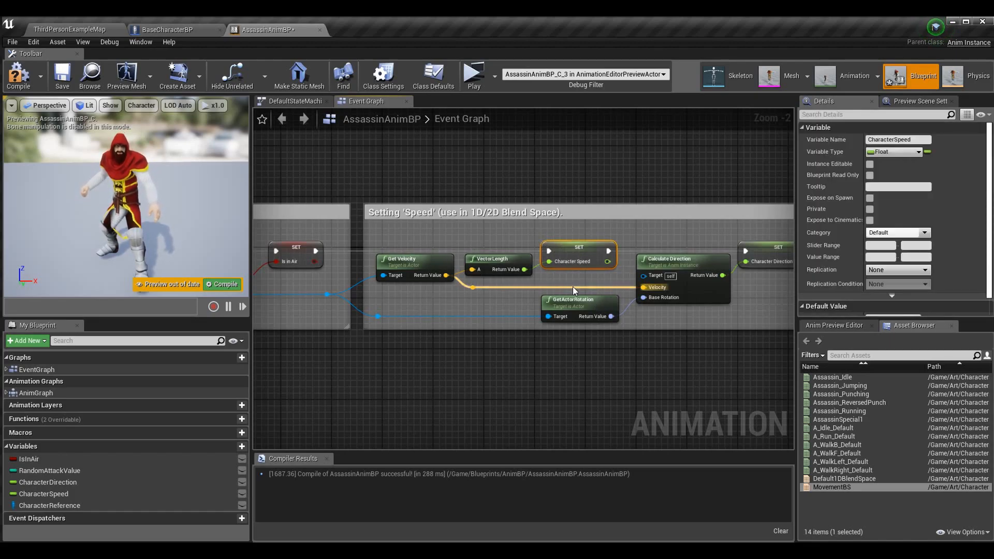
right_drag(587, 267, 504, 274)
click(421, 329)
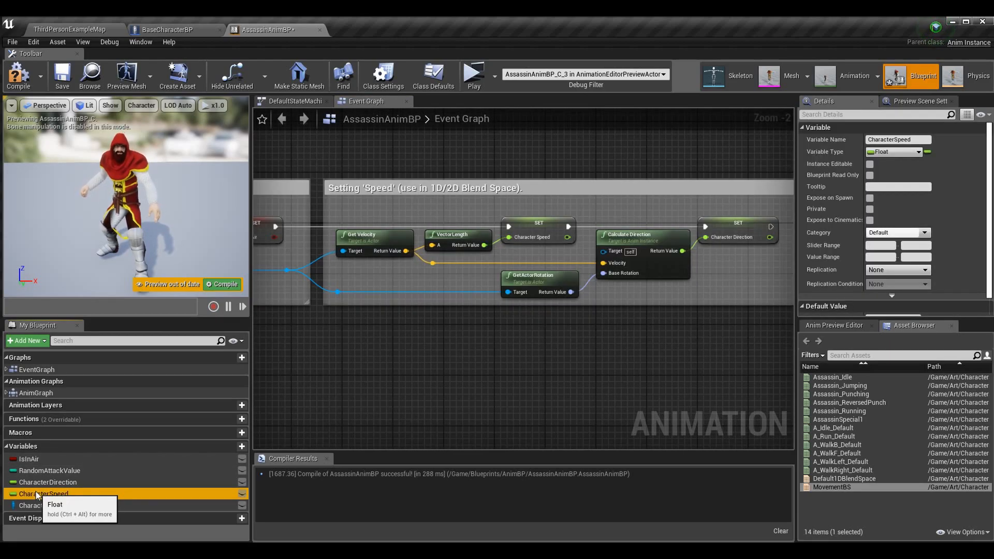
drag(36, 492, 424, 342)
click(461, 364)
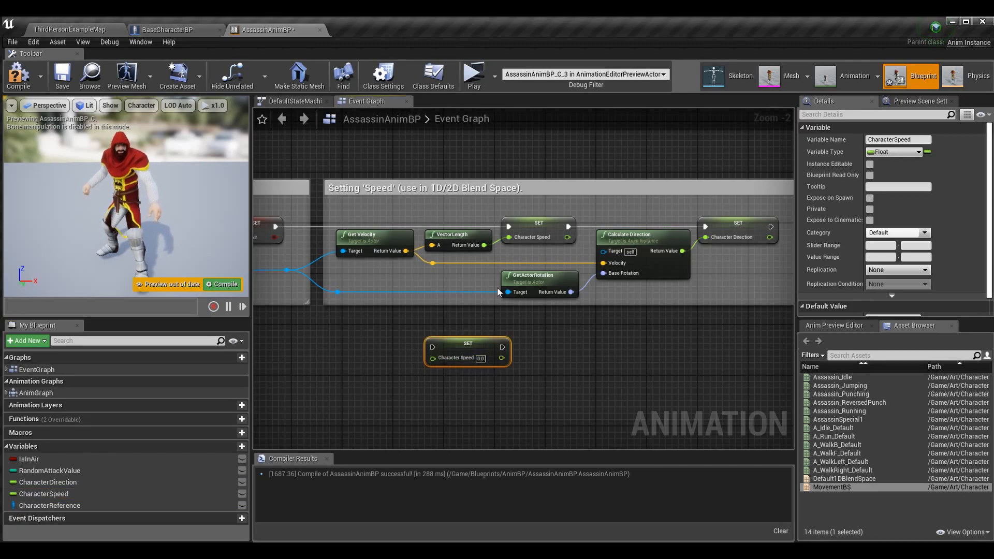
drag(485, 245, 440, 359)
drag(448, 403, 487, 358)
key(Delete)
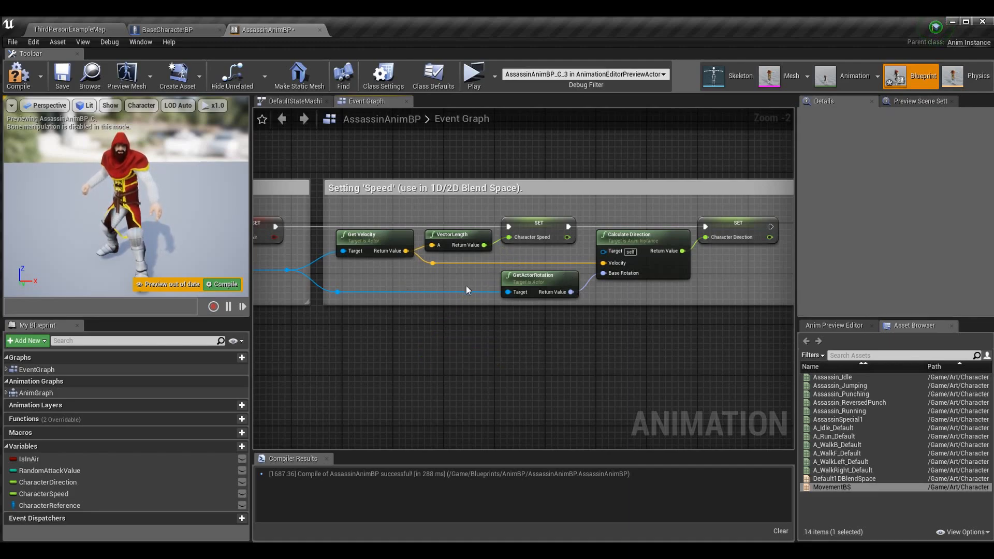
Step: Add a GetActorRotation node below the 'Speed' section, fed by the pawn reference
right_drag(462, 364, 535, 375)
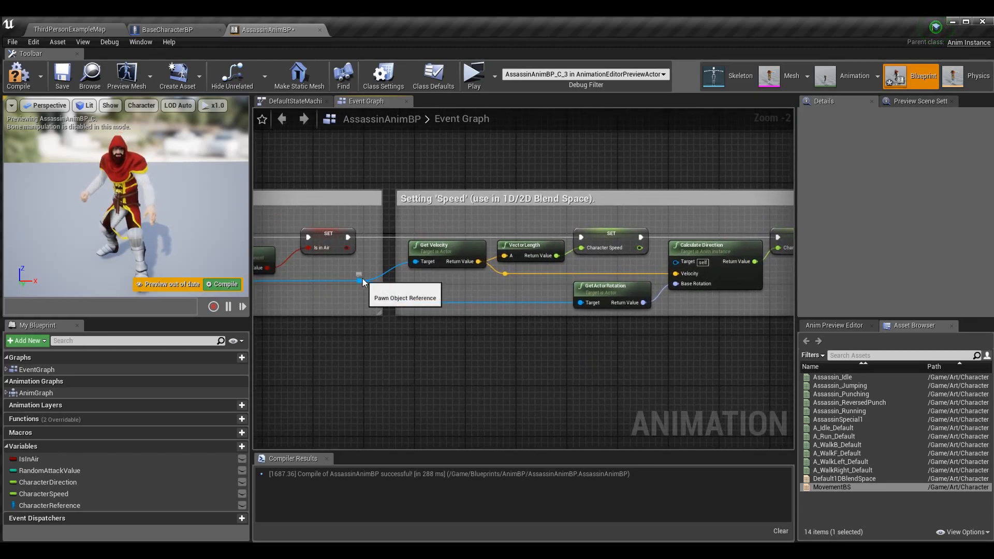
drag(359, 280, 417, 359)
text(g)
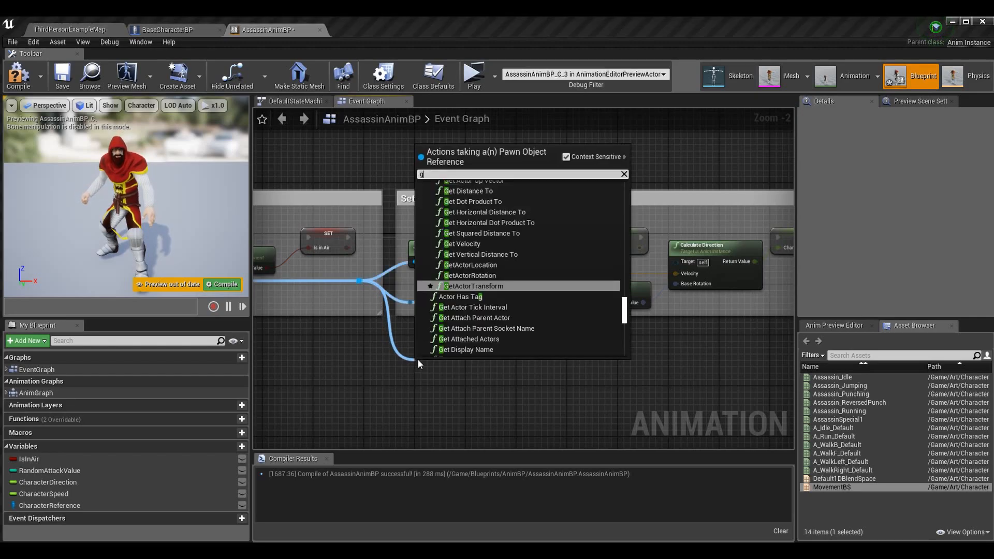
text(et actor rotat)
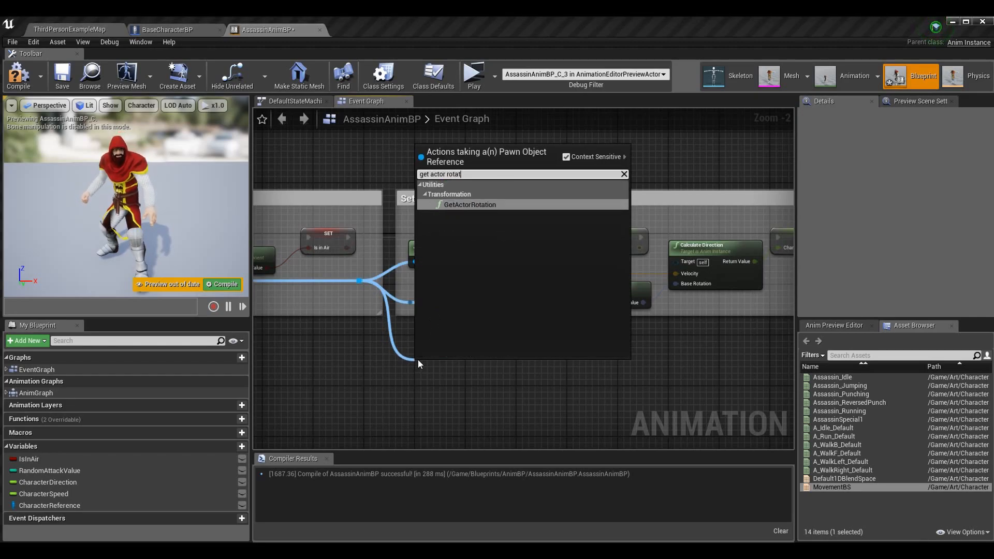
click(490, 206)
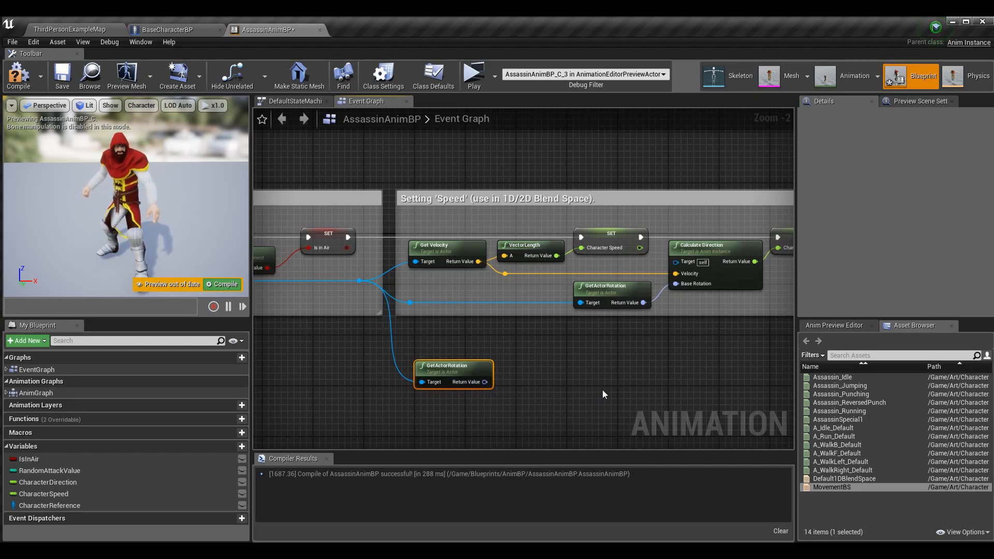
click(559, 380)
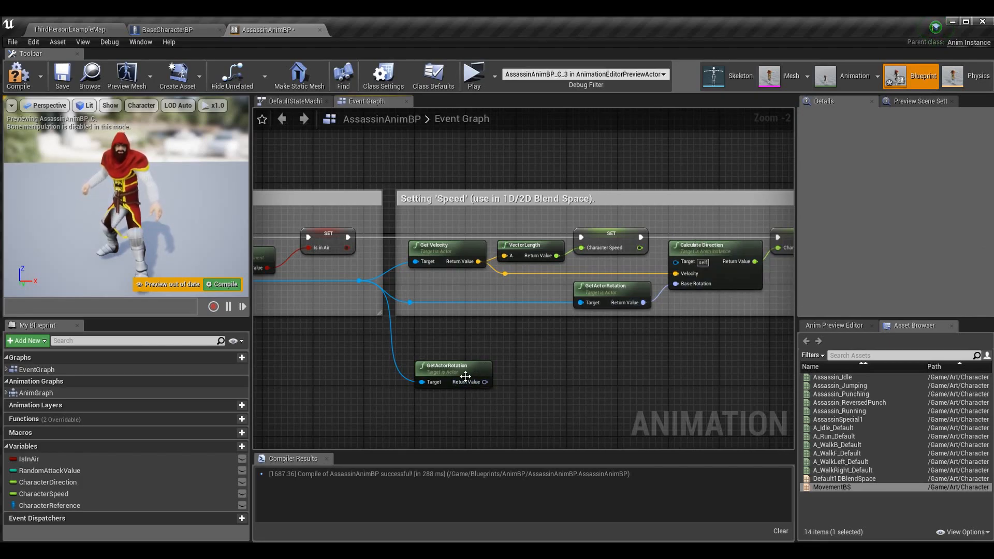
Step: Try adding a second Calculate Direction node beside the GetActorRotation node below the 'Speed' section
right_click(548, 367)
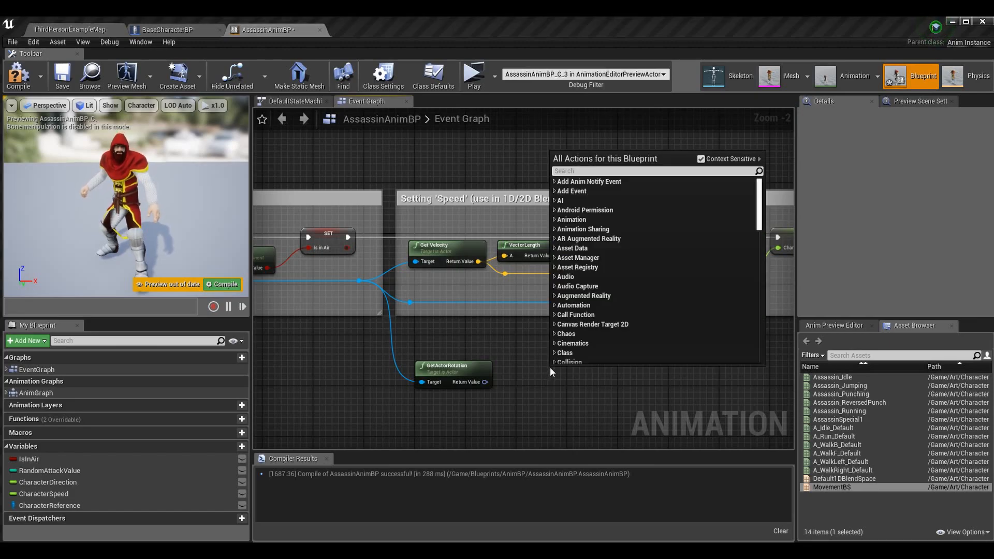
text(calcul)
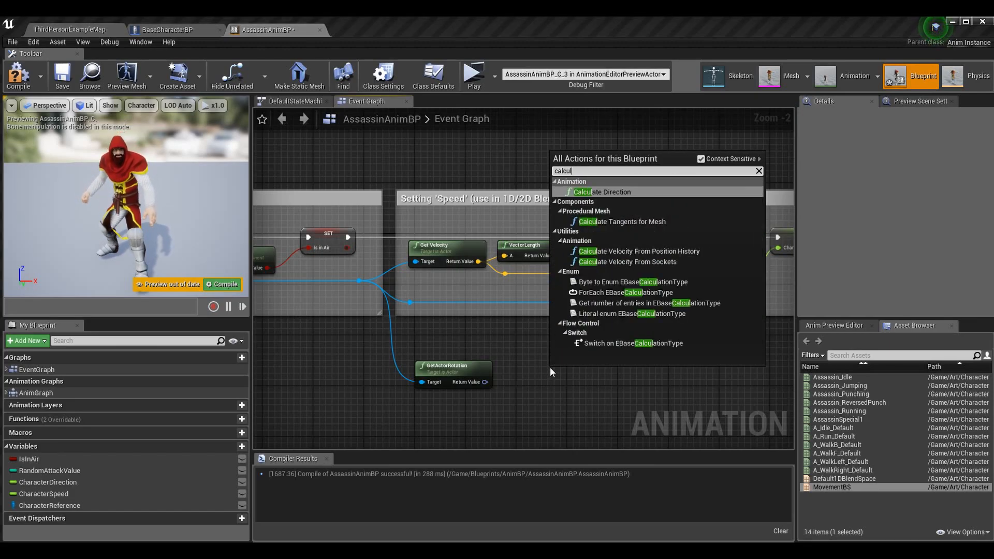
key(Return)
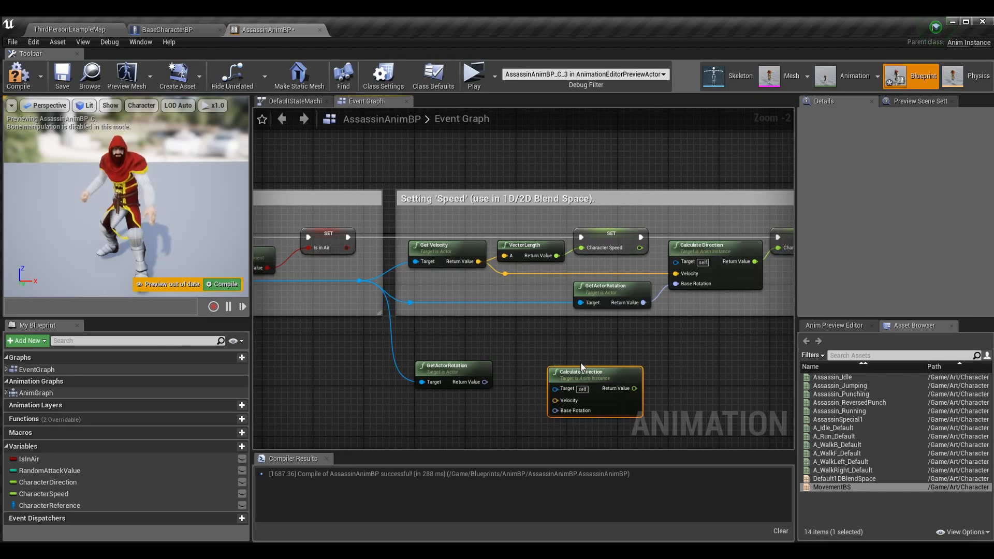
click(453, 366)
drag(596, 376, 563, 345)
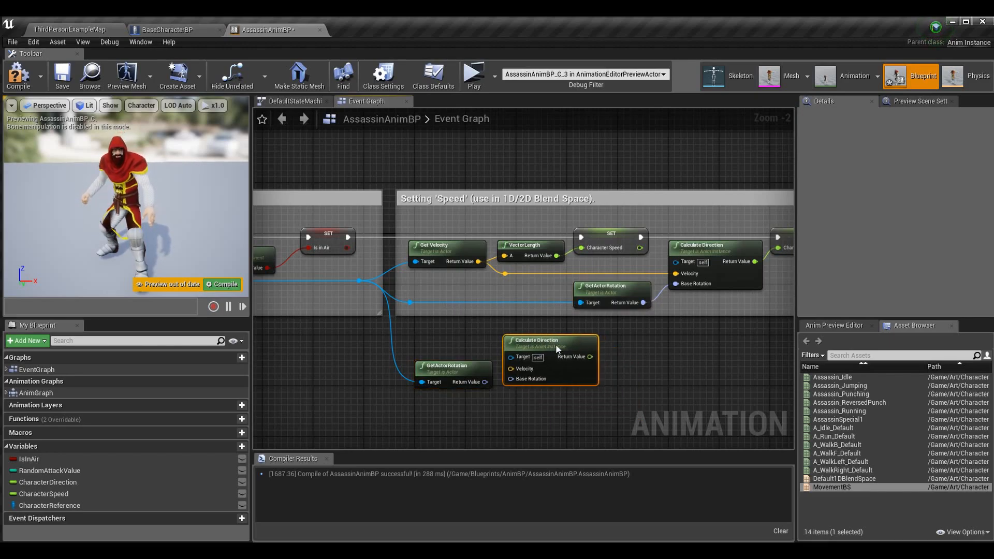
Step: Connect the lower GetActorRotation's return value to the new Calculate Direction's Base Rotation, and Get Velocity's return value to its Velocity
drag(476, 383, 523, 379)
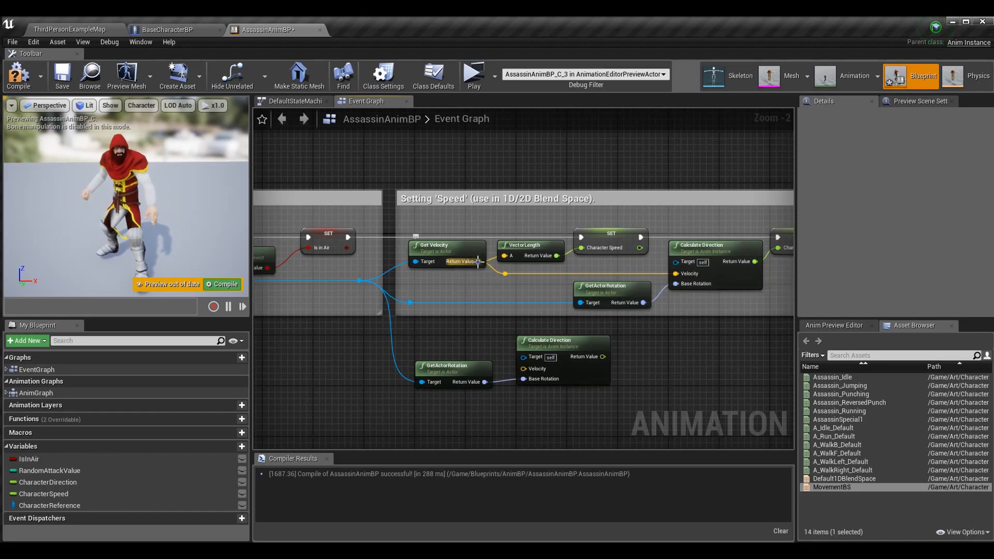
drag(479, 261, 523, 369)
right_drag(551, 382, 425, 371)
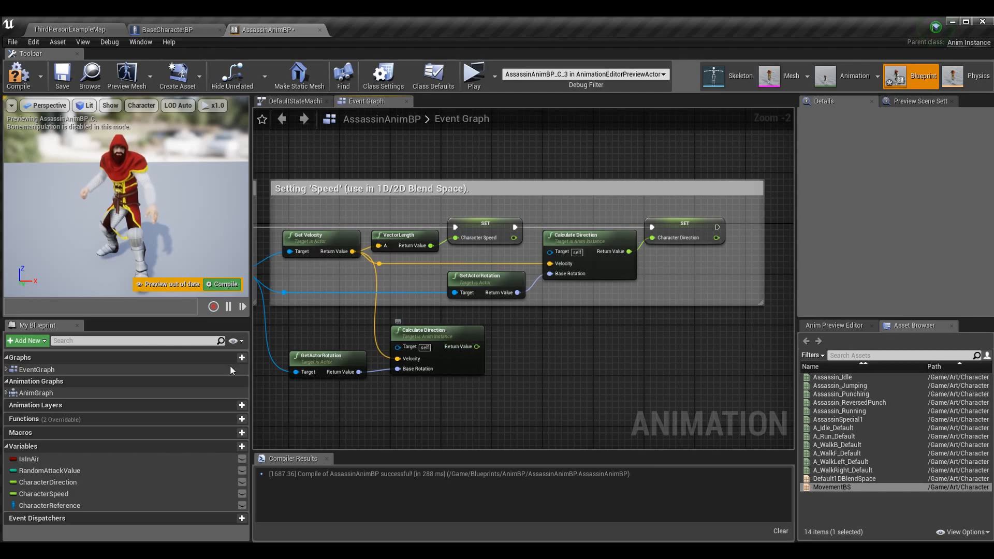
Step: Try feeding the lower Calculate Direction's return value into CharacterDirection, and delete the duplicate nodes below the 'Speed' section
drag(52, 482, 478, 350)
right_drag(453, 440, 500, 426)
drag(314, 403, 643, 326)
key(Delete)
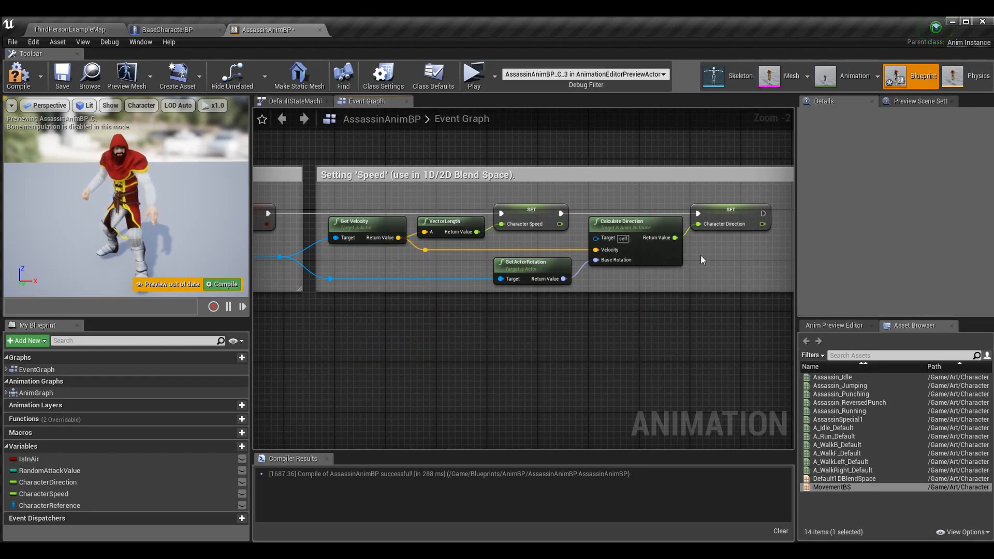
Step: Compile and save the AssassinAnimBP Animation Blueprint
right_drag(605, 307, 585, 305)
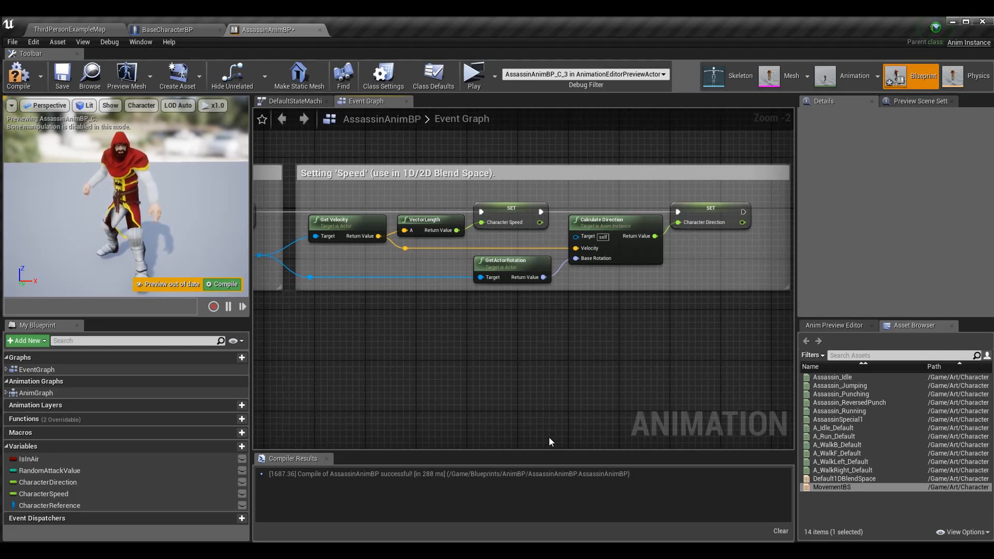
click(18, 75)
click(62, 75)
Step: Disable Use Controller Rotation Yaw in the BaseCharacterBP class defaults, and compile and save the blueprint
click(167, 30)
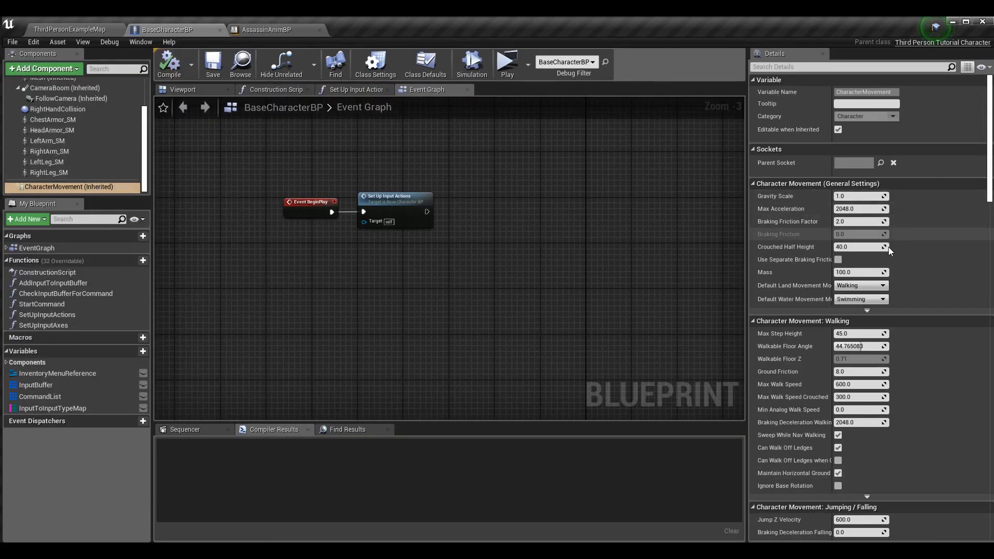
scroll(31, 118, up, 3)
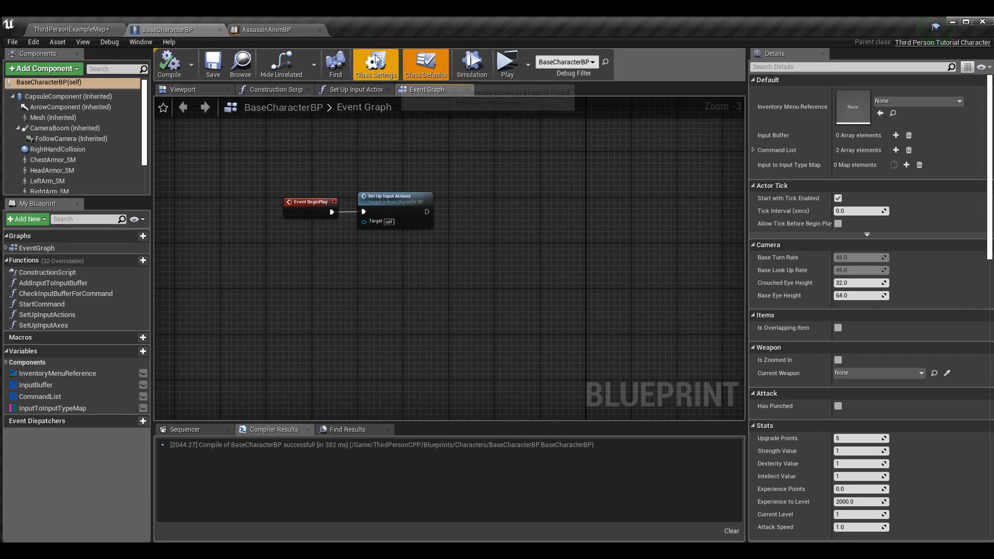
click(67, 82)
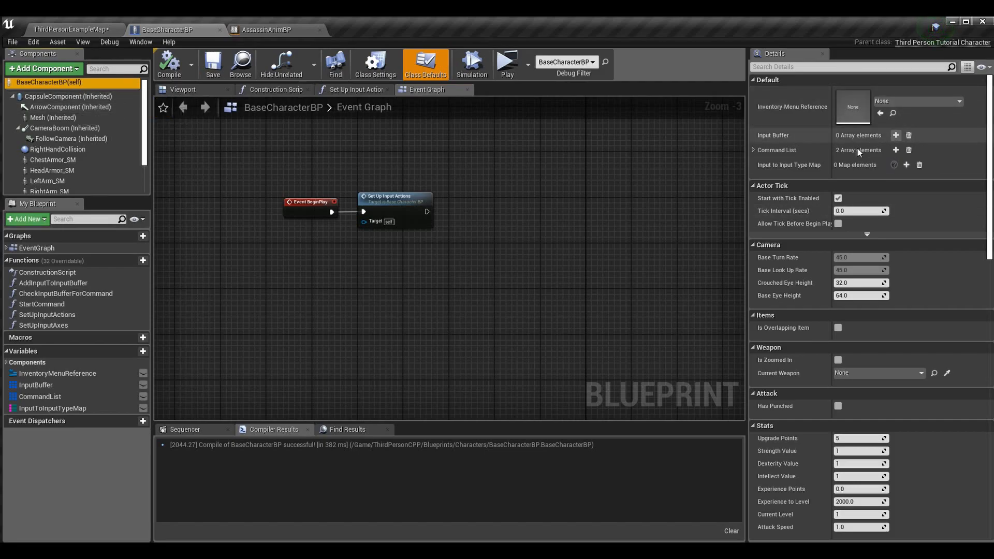
scroll(823, 182, down, 12)
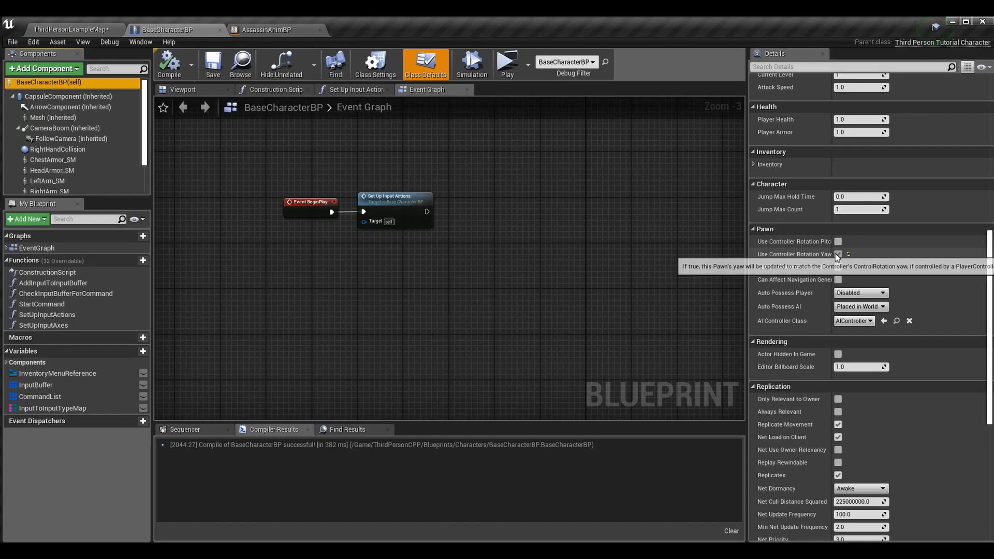
click(837, 254)
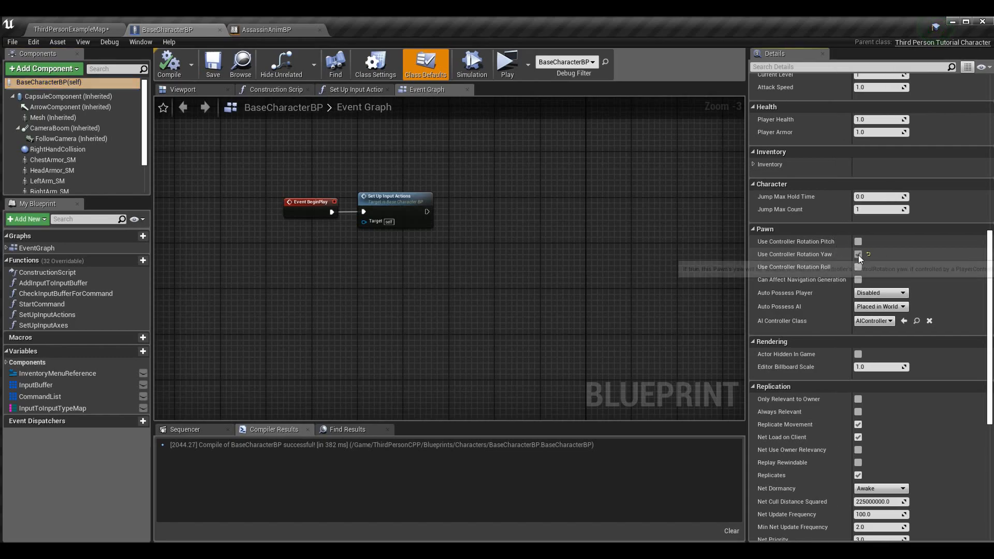
click(170, 63)
click(213, 63)
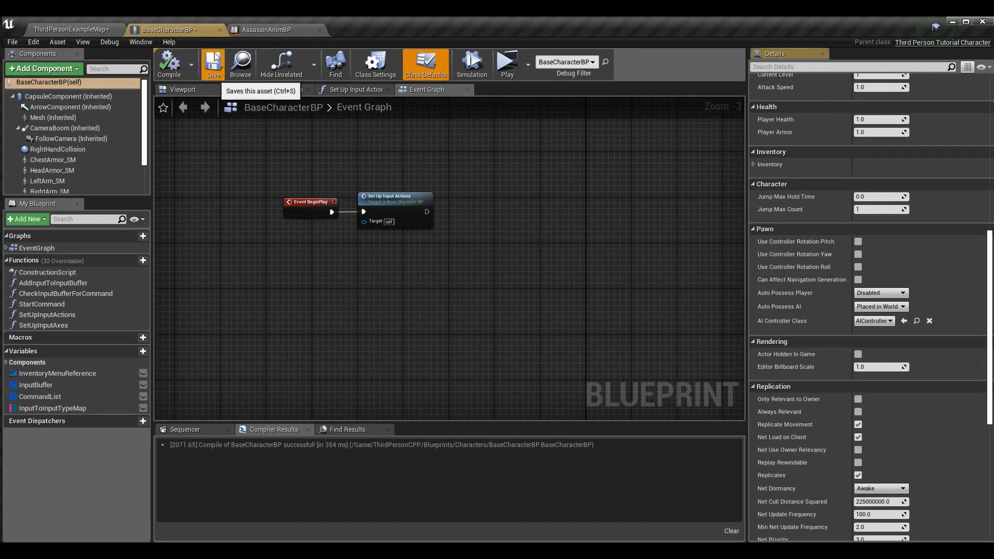
Step: Play the game and test moving the assassin in all directions with controller rotation yaw disabled, and end the session
click(507, 63)
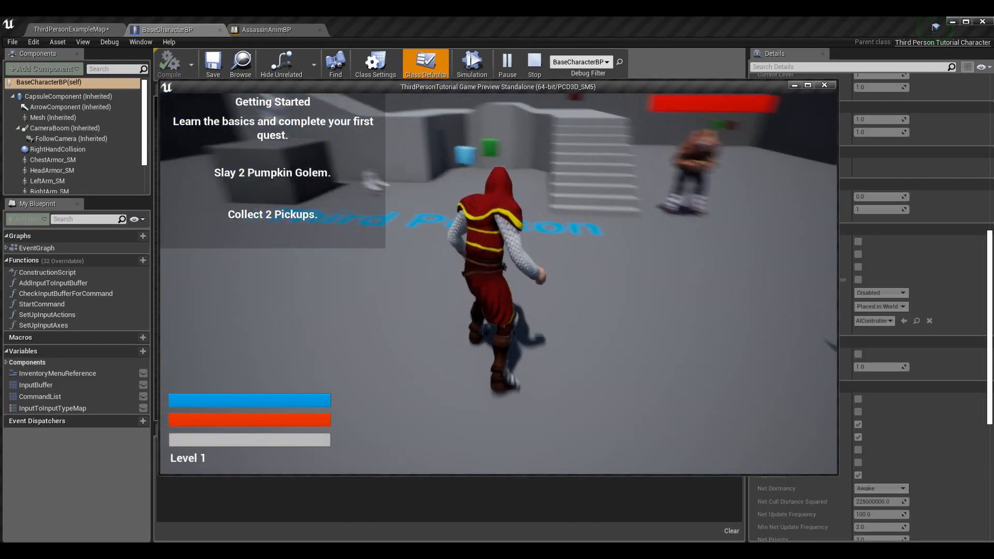
key(d)
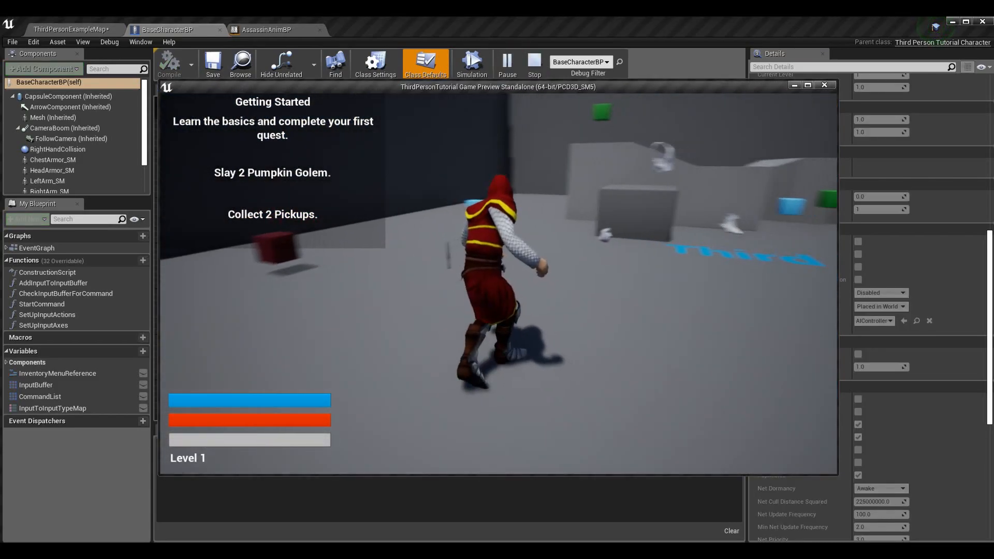
key(w)
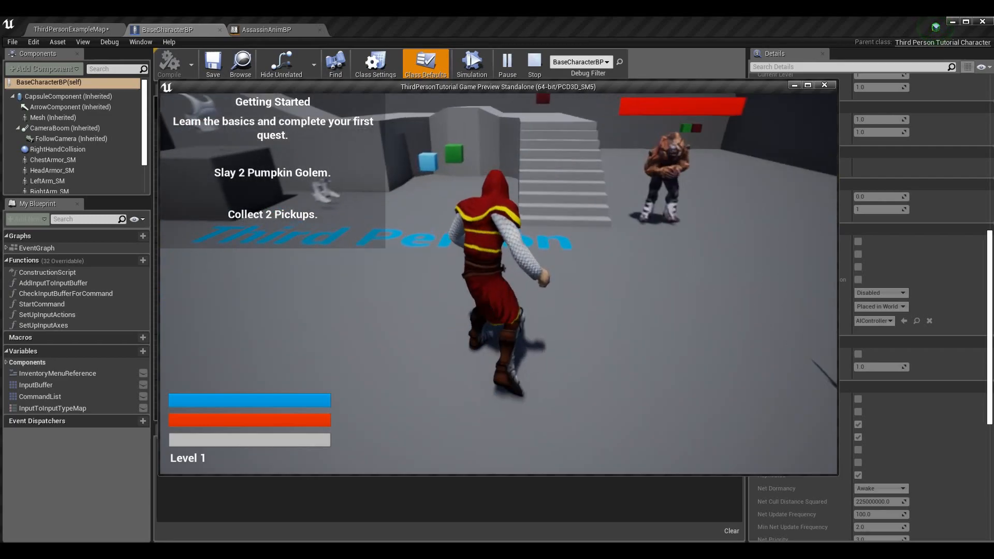
key(w)
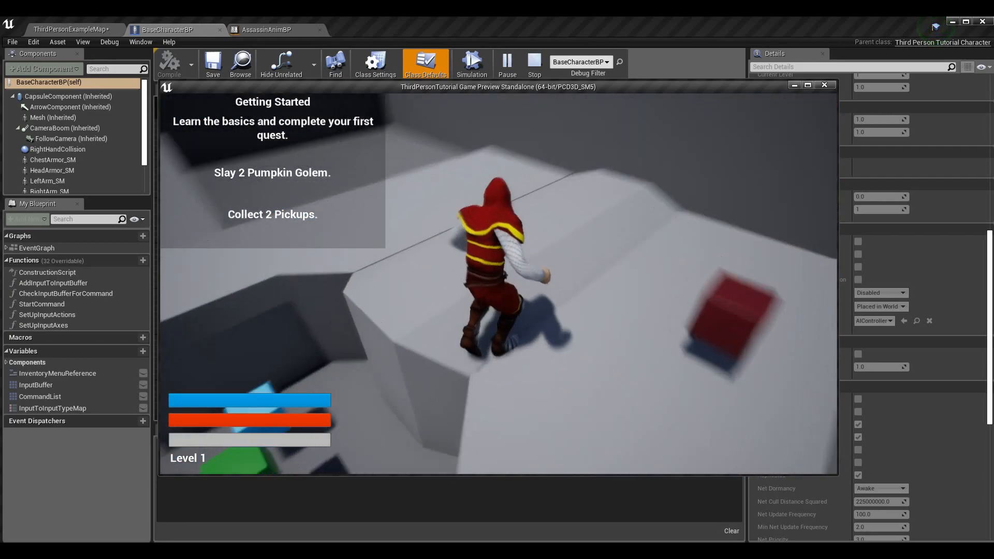
key(w)
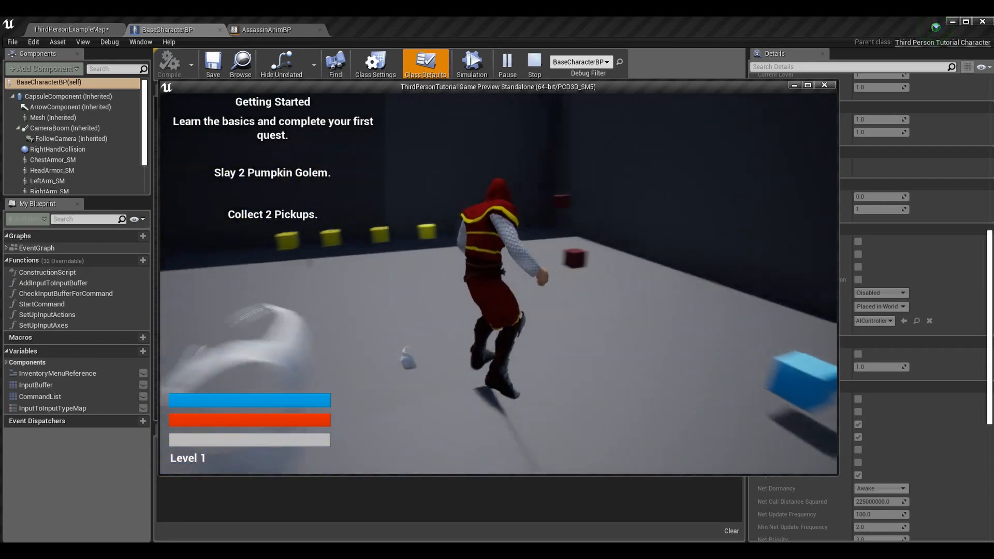
key(w)
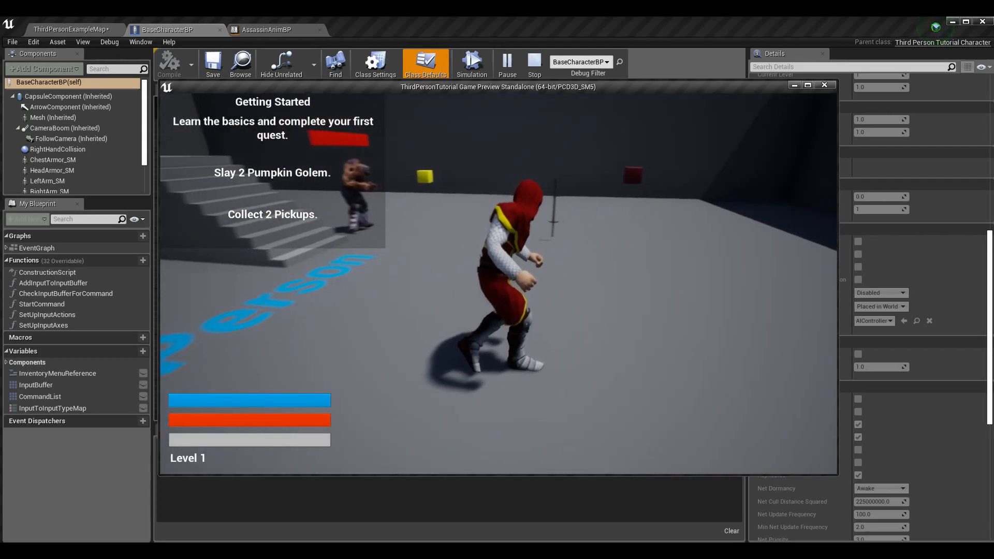
key(w)
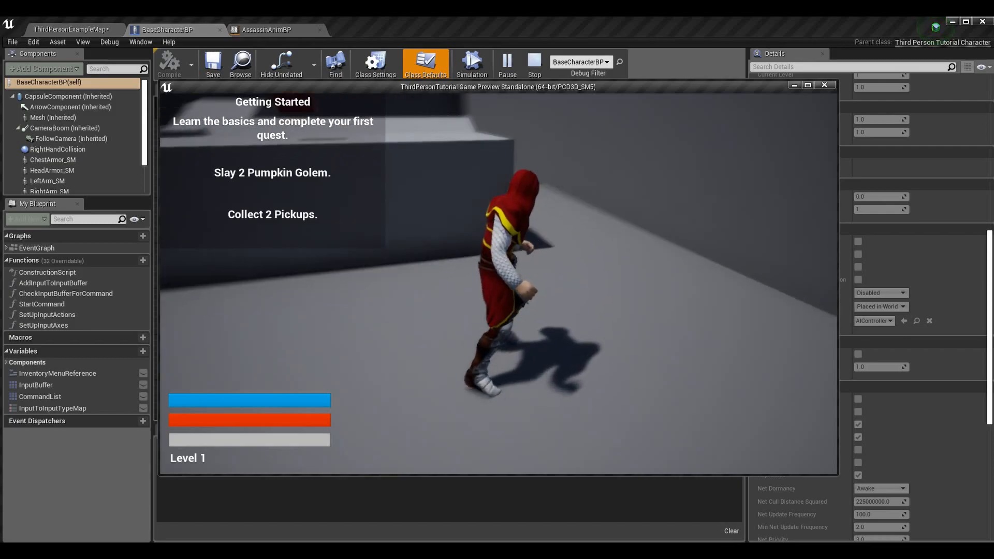
key(w)
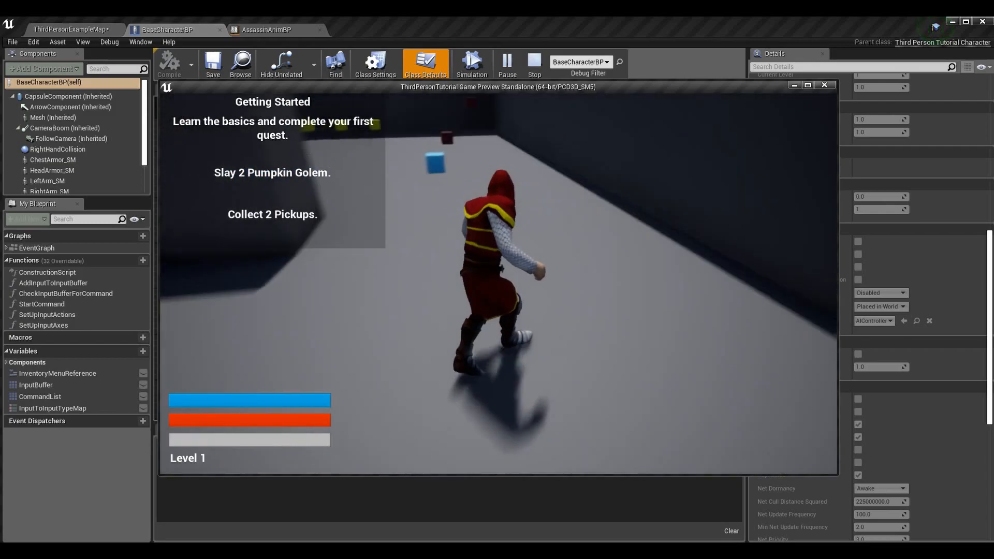
key(w)
key(d)
key(s)
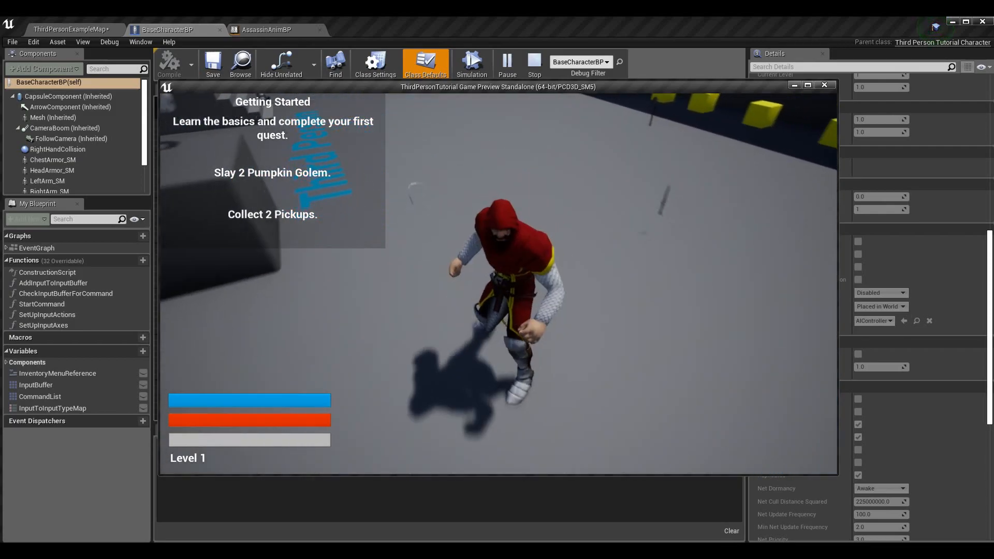
key(w)
key(s)
key(w)
key(d)
key(w)
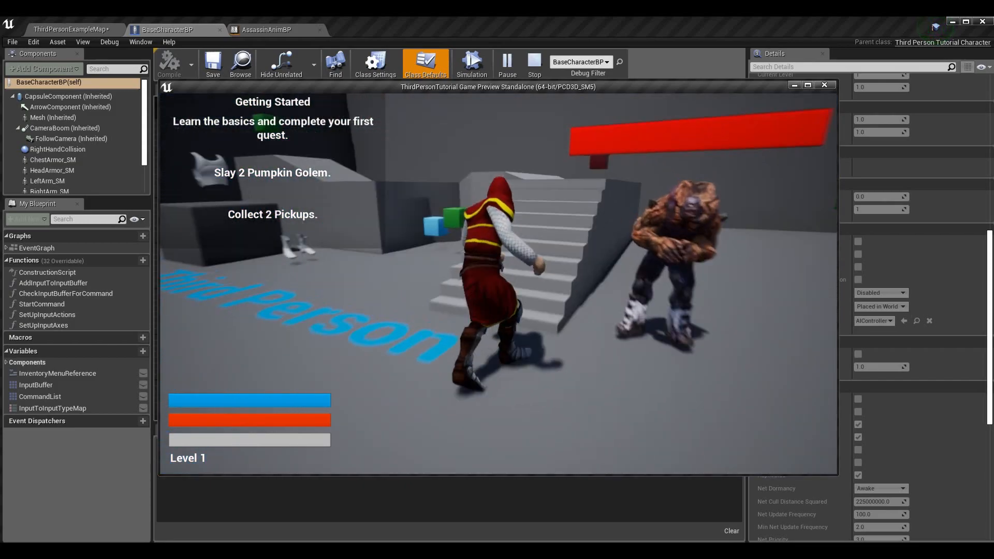
key(w)
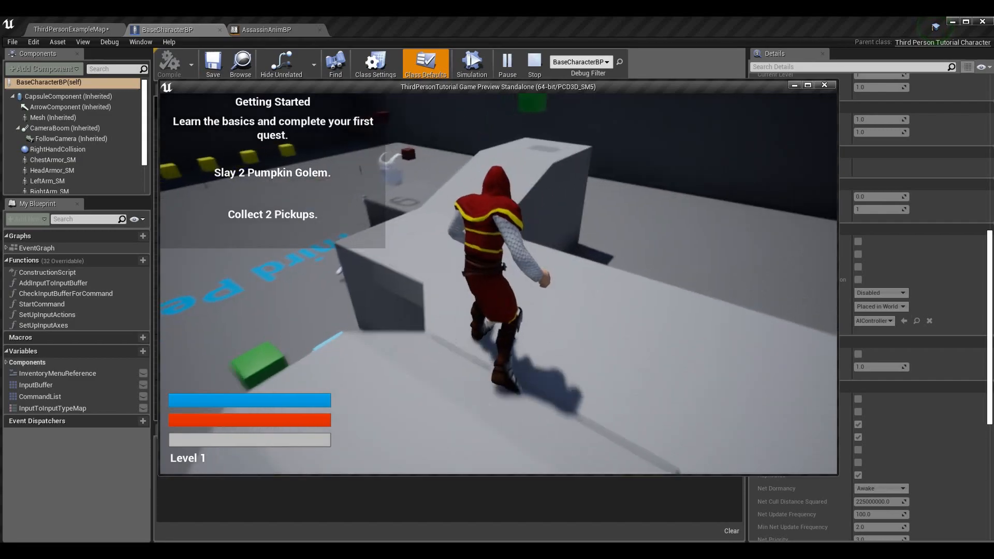
key(w)
key(d)
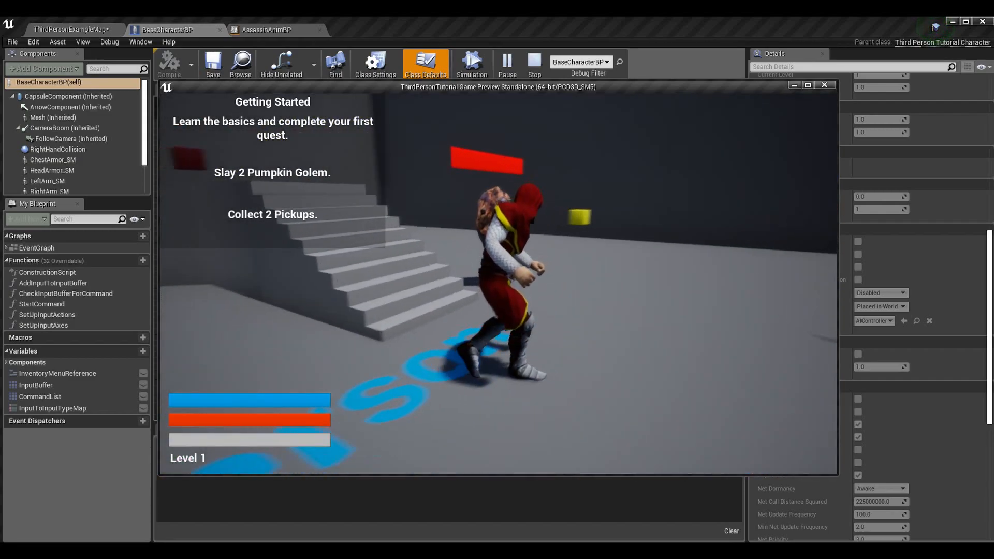
key(s)
key(w)
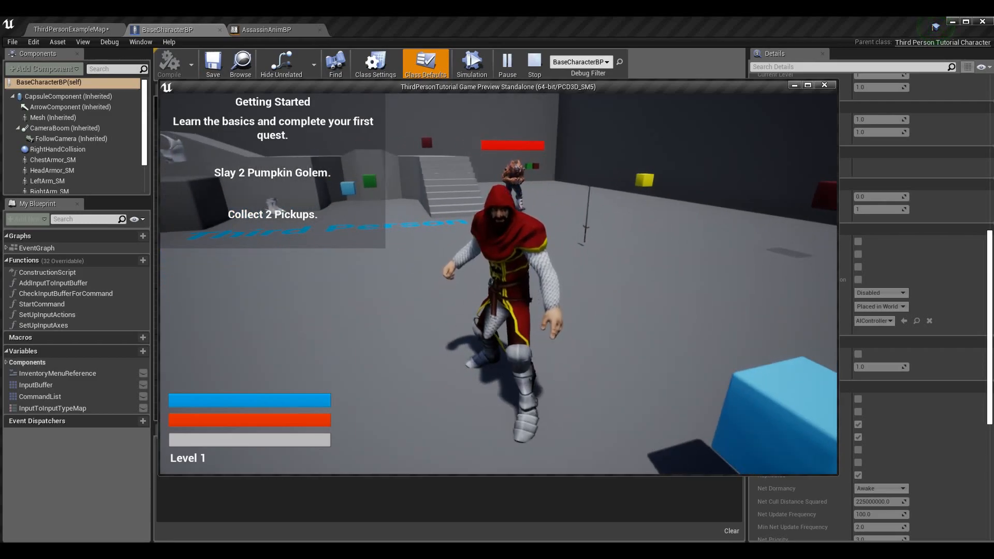
key(w)
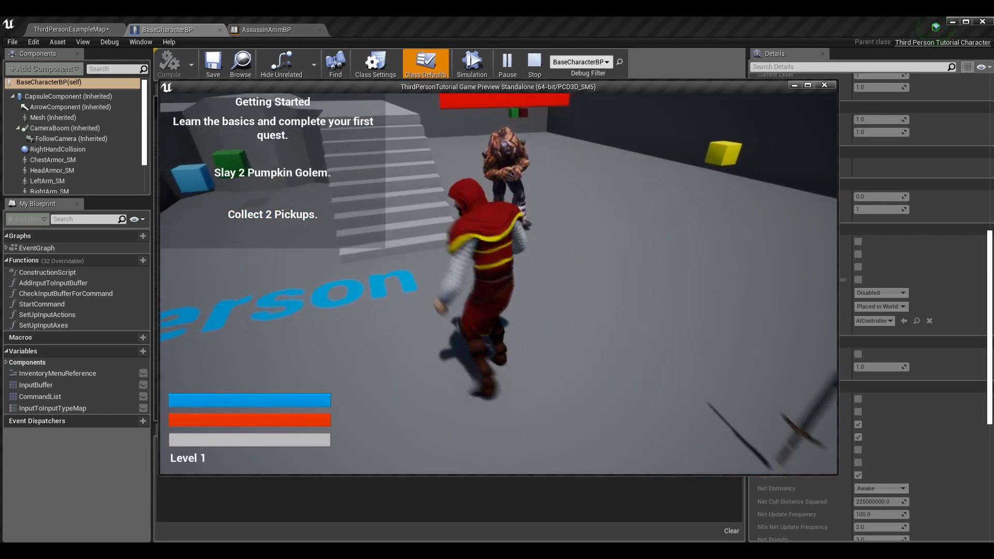
key(s)
key(w)
key(w)
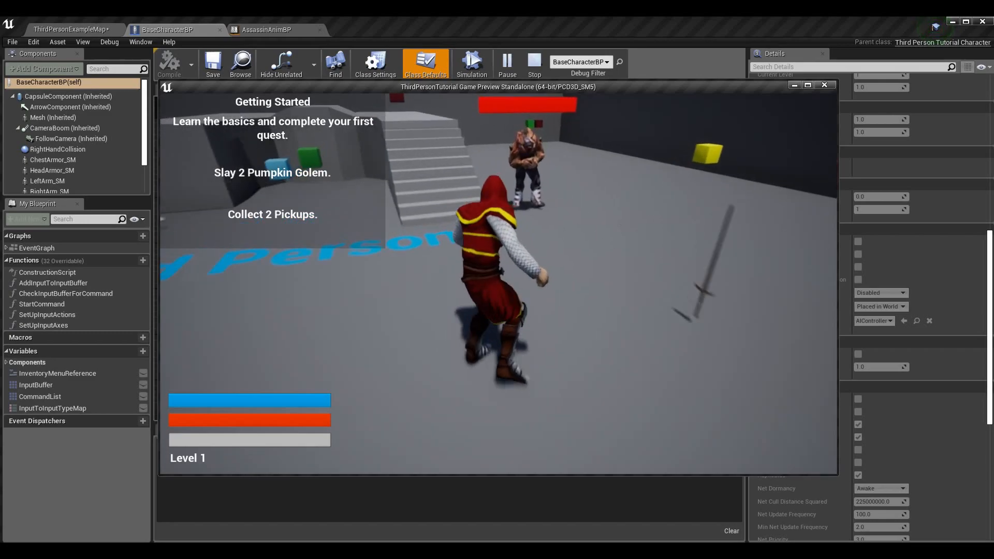
key(Escape)
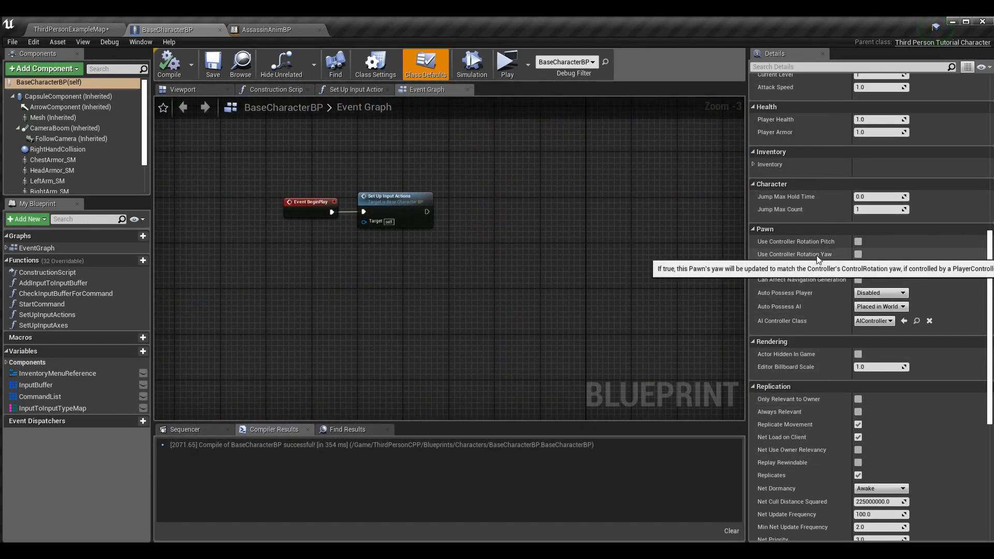
Step: Enable Use Controller Rotation Yaw for BaseCharacterBP, and compile and save the blueprint
click(858, 254)
click(169, 63)
click(214, 63)
Step: Play the game and test moving the assassin forward, backward, sideways and diagonally with controller rotation yaw enabled
click(507, 62)
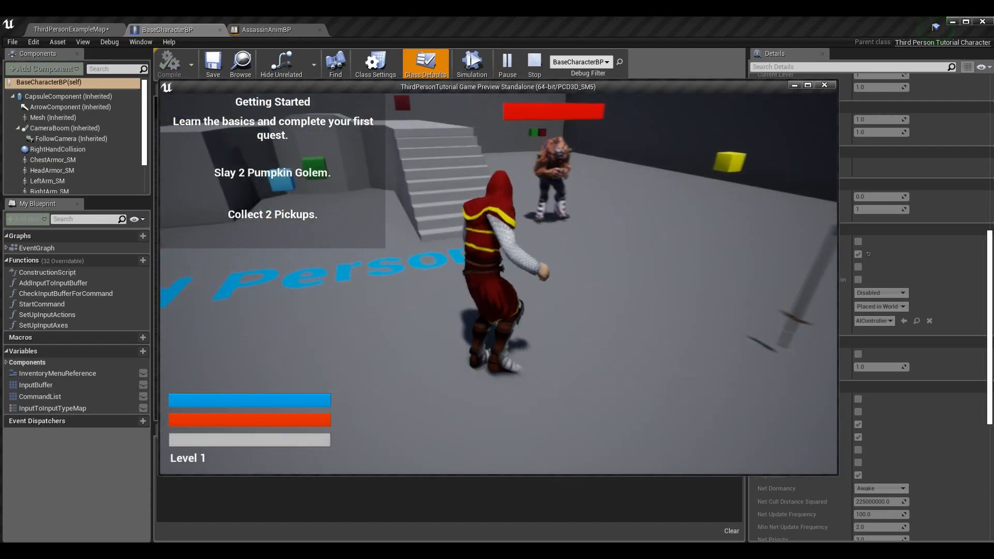
key(s)
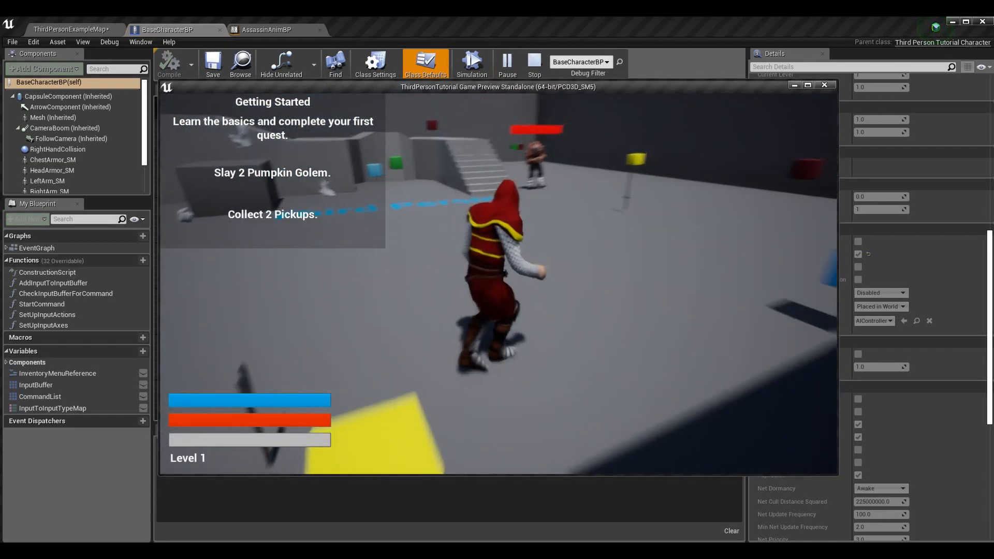
key(w)
key(d)
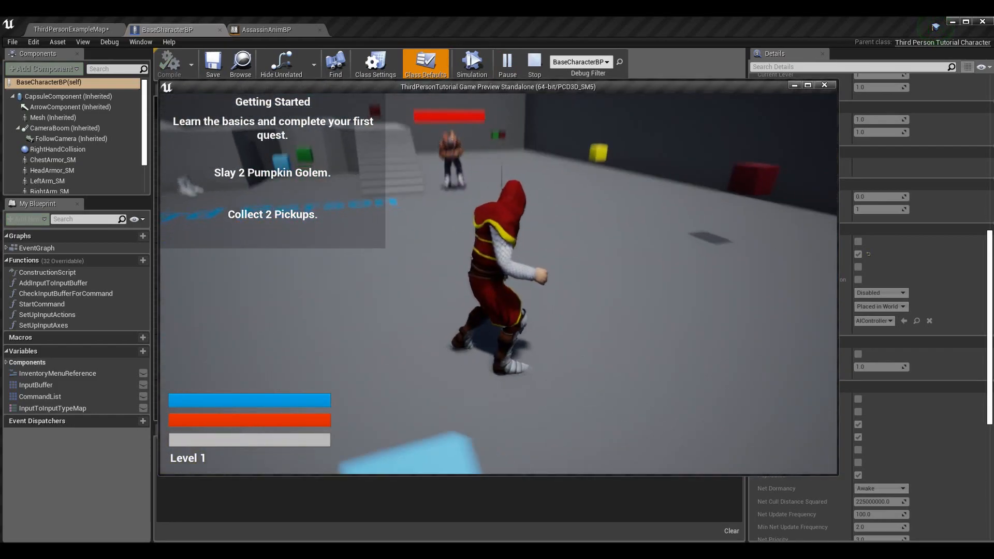
key(s)
key(w)
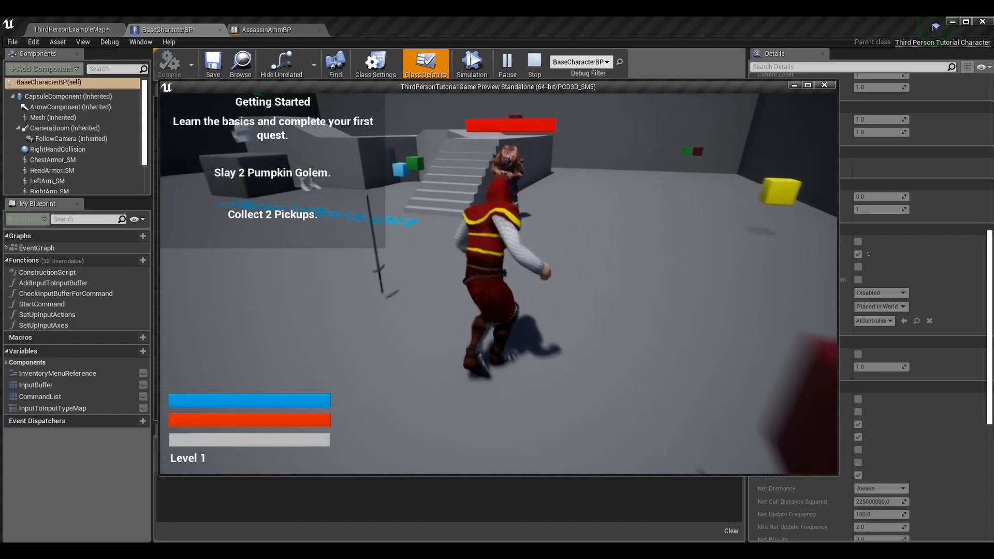
key(a)
key(w)
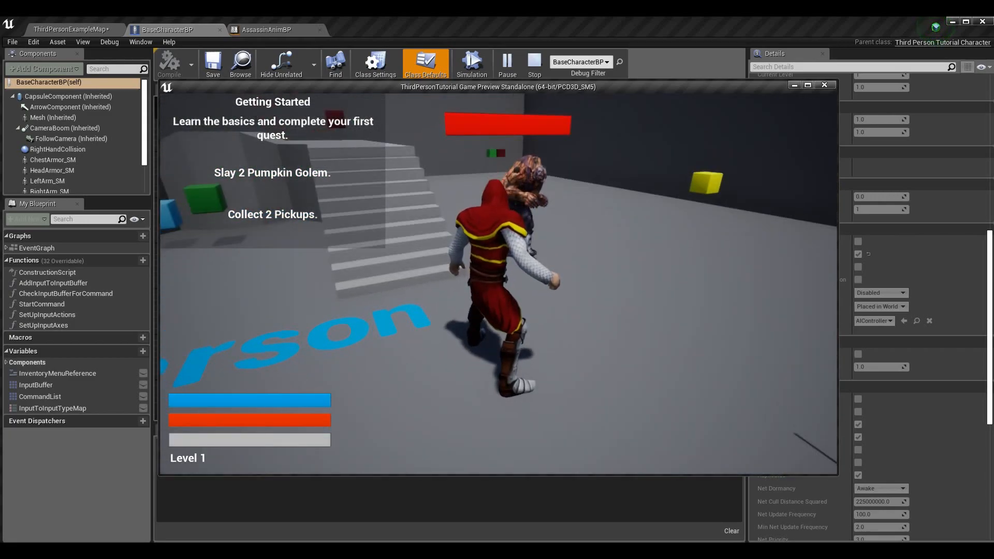
key(s)
key(d)
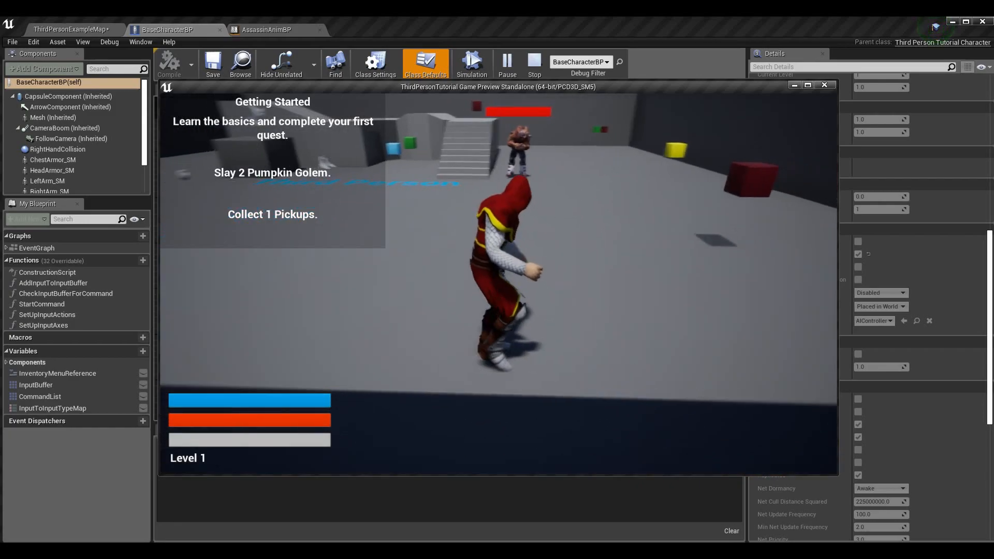
key(w)
key(d)
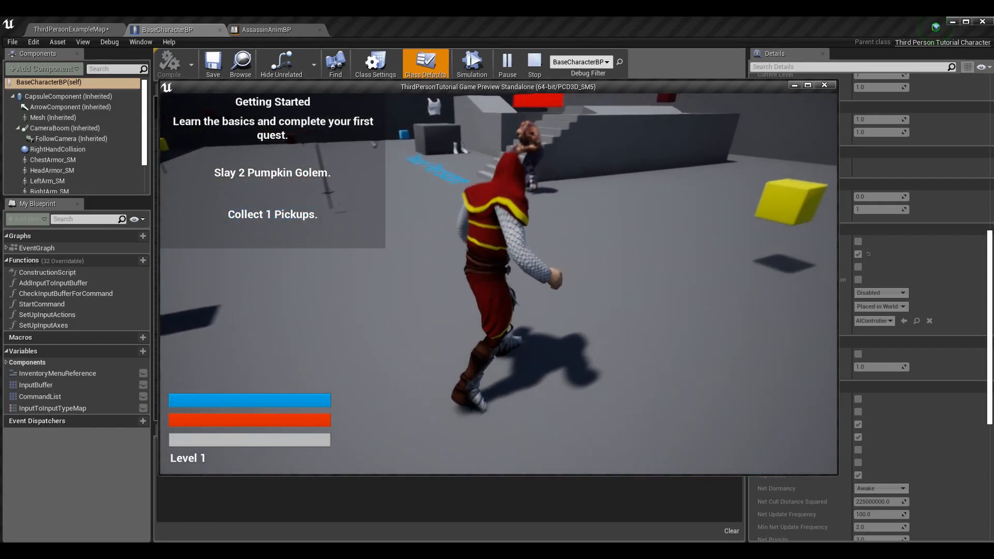
key(w)
key(a)
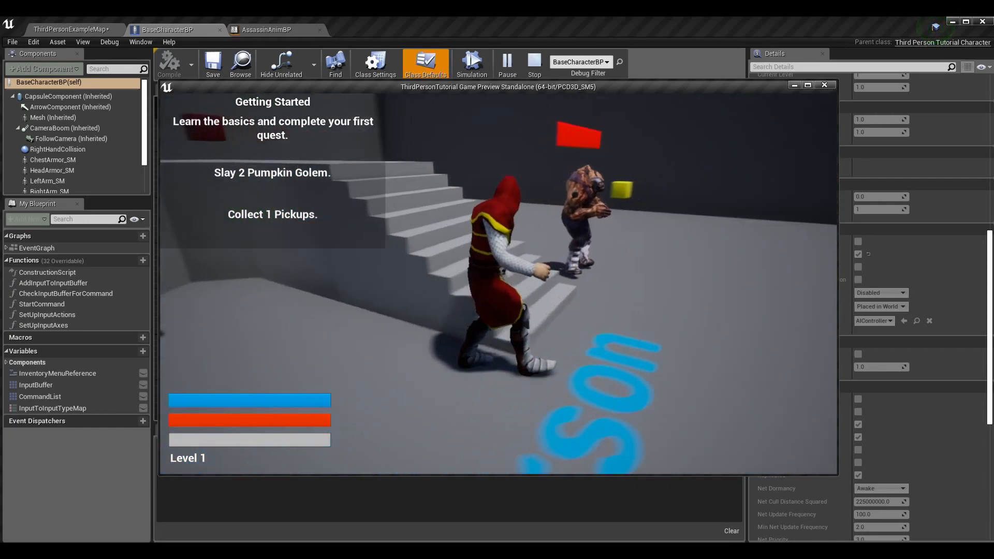
key(s)
key(d)
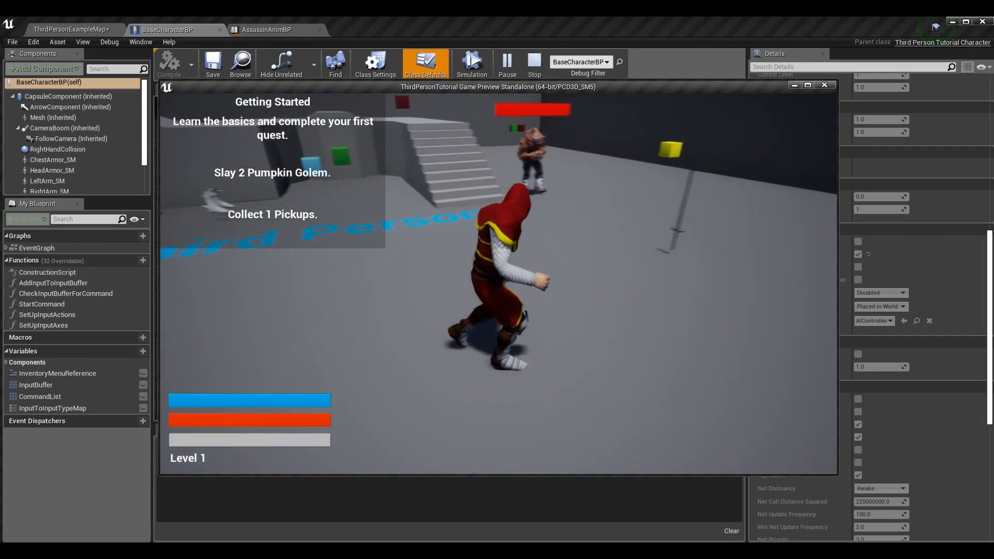
key(d)
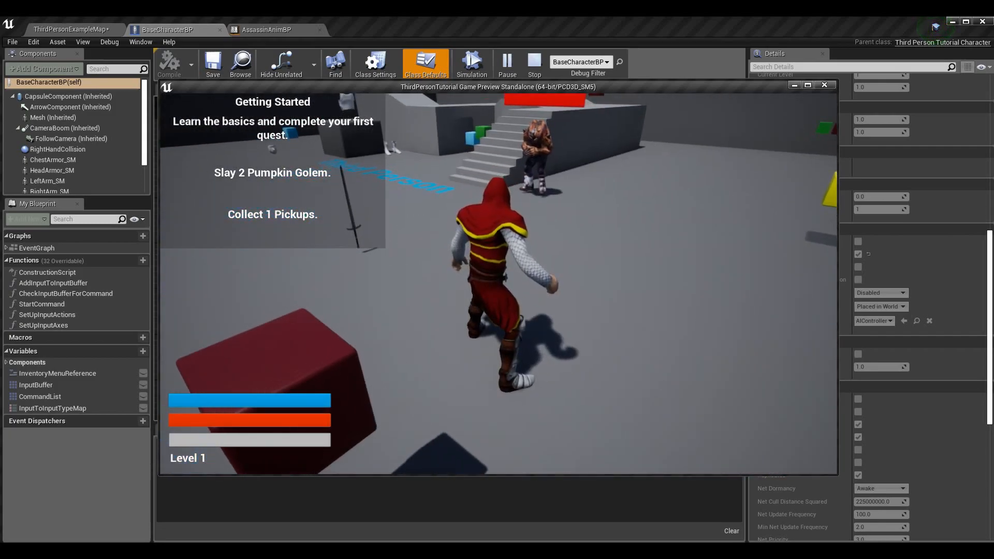
Step: Run the assassin up the stairs and over the raised platform, and return to the floor area facing the golem
key(w)
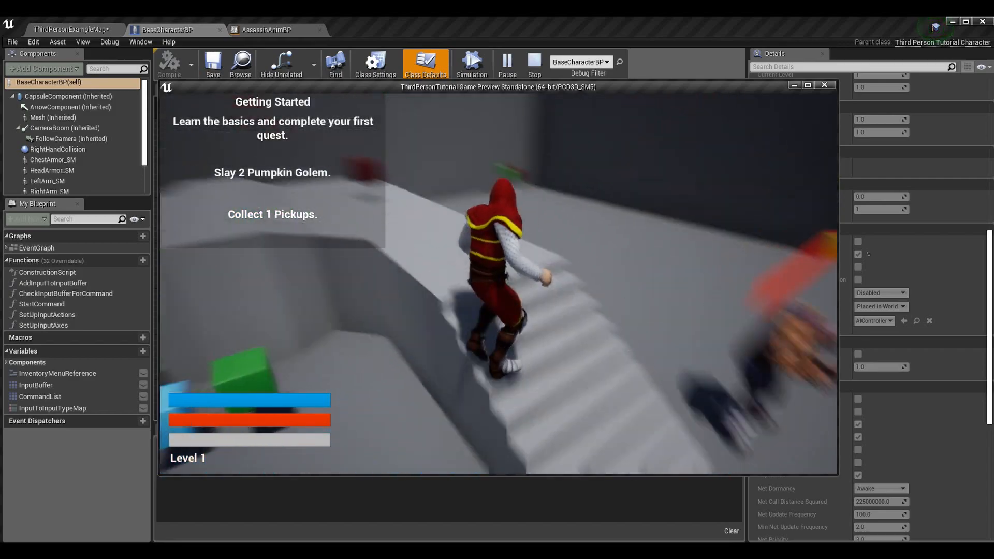
key(w)
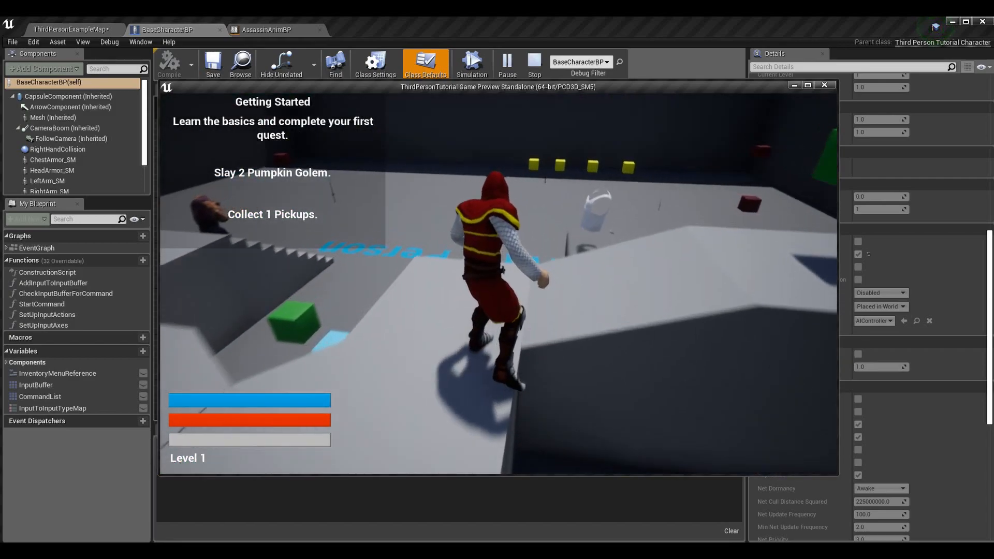
key(w)
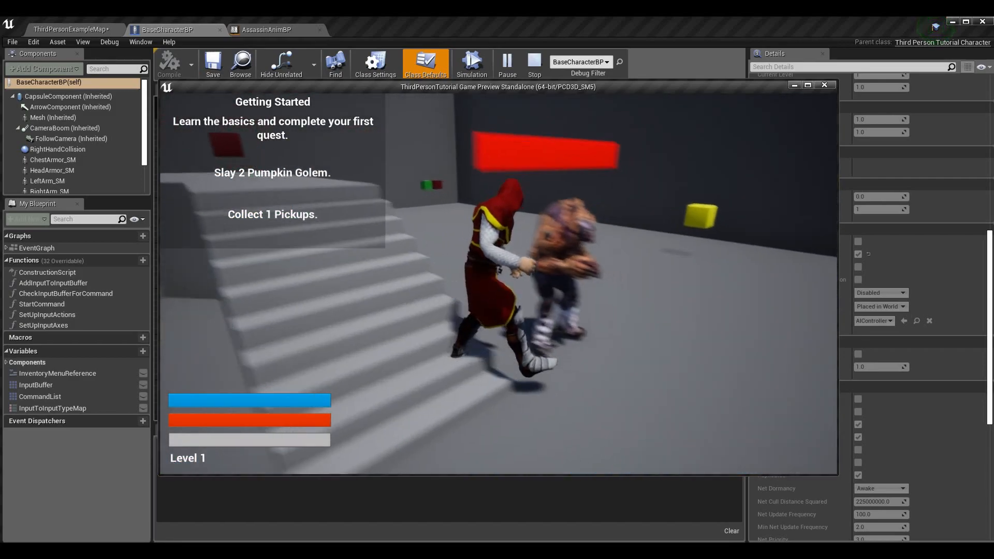
key(s)
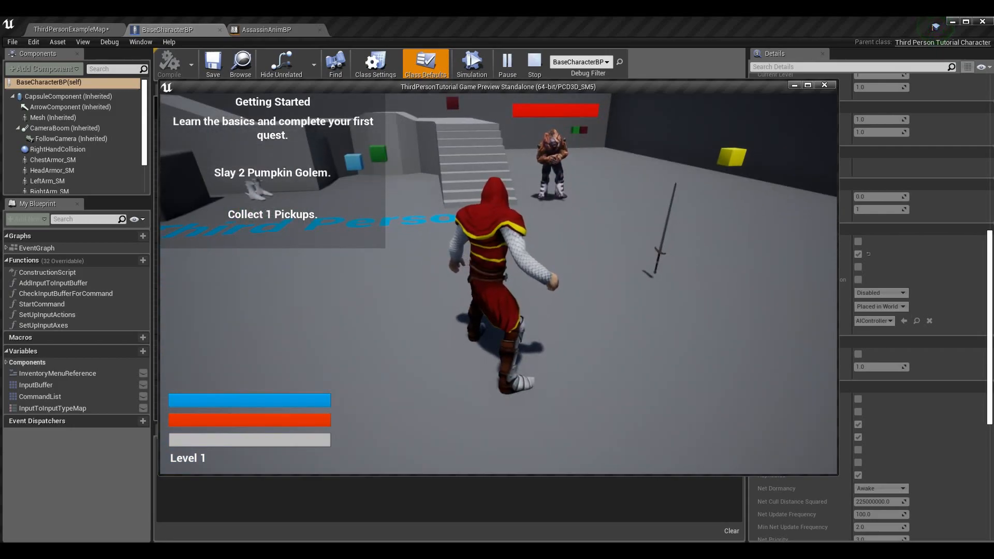
Step: Test the assassin's sideways strafing in both directions on the open floor near the sword
key(w)
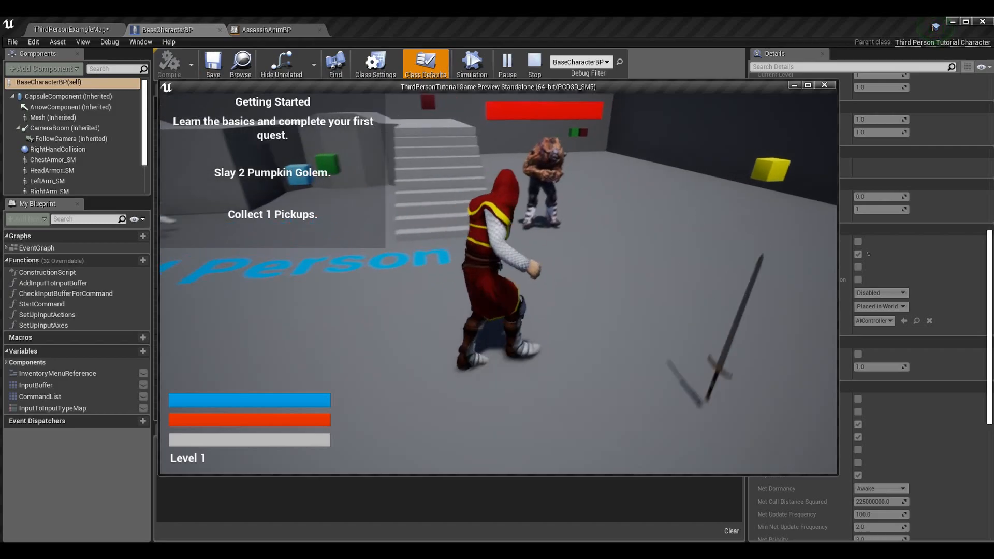
key(d)
key(d)
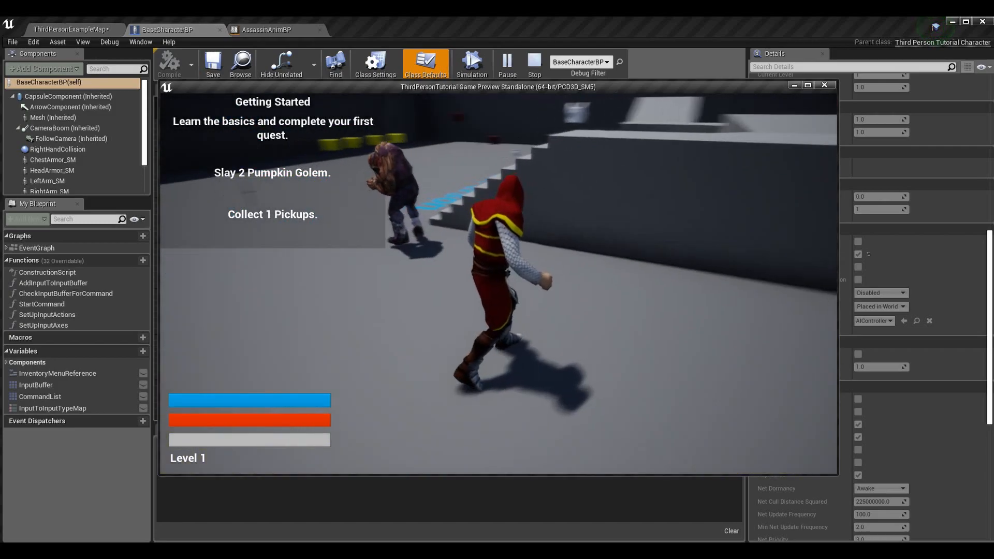
key(d)
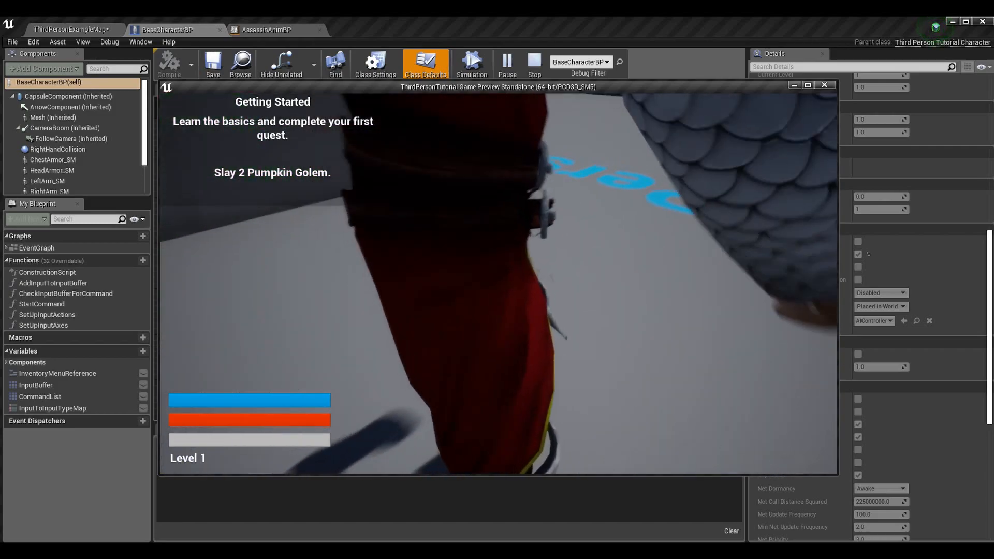
key(d)
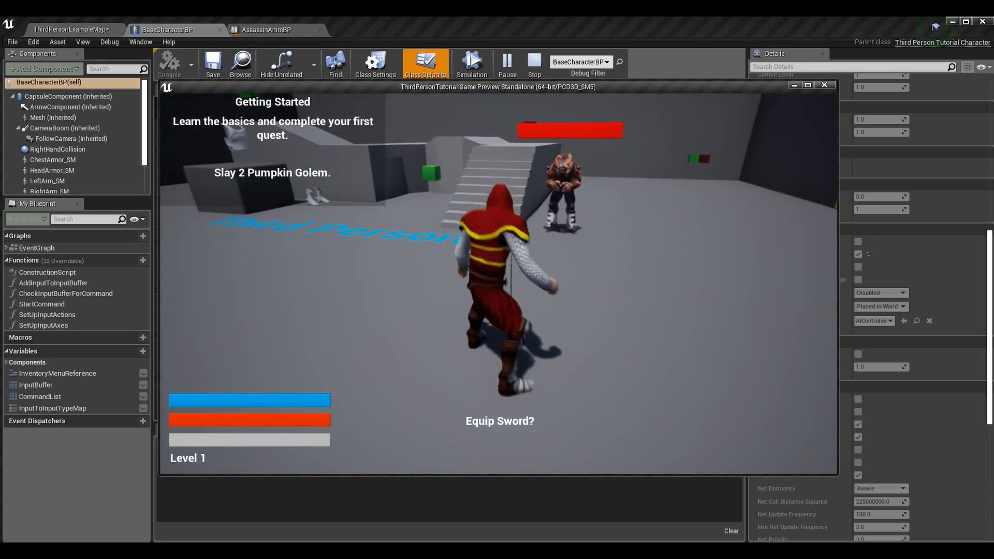
key(d)
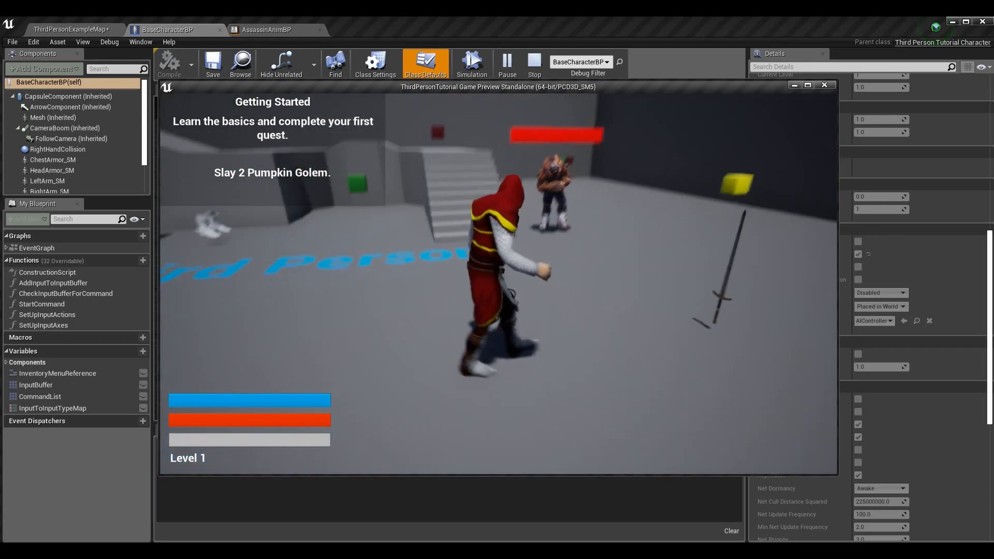
key(d)
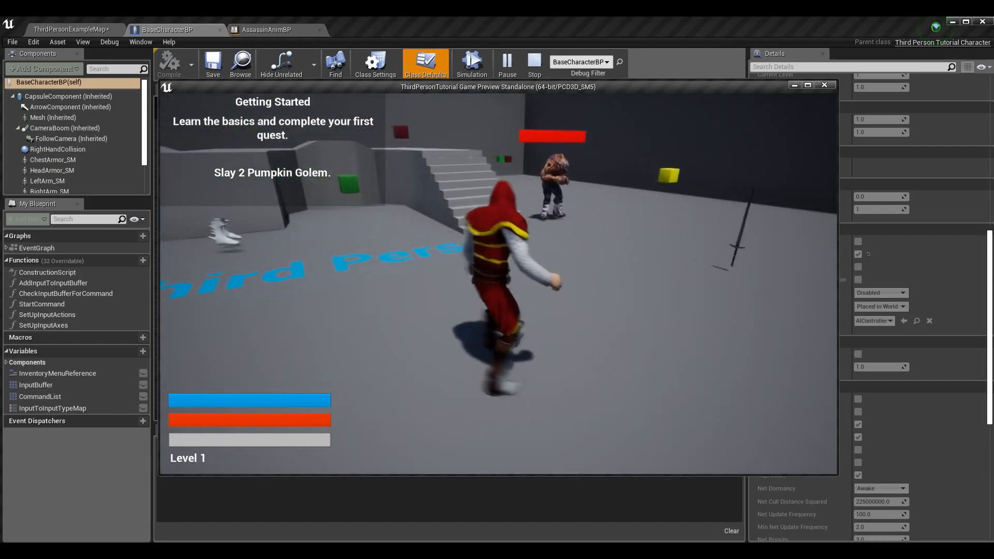
key(d)
key(d)
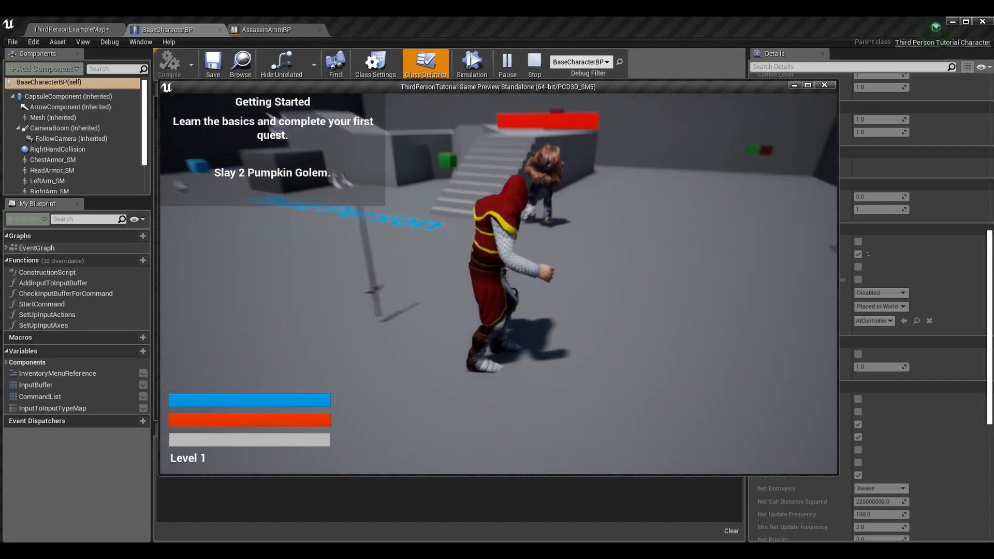
key(a)
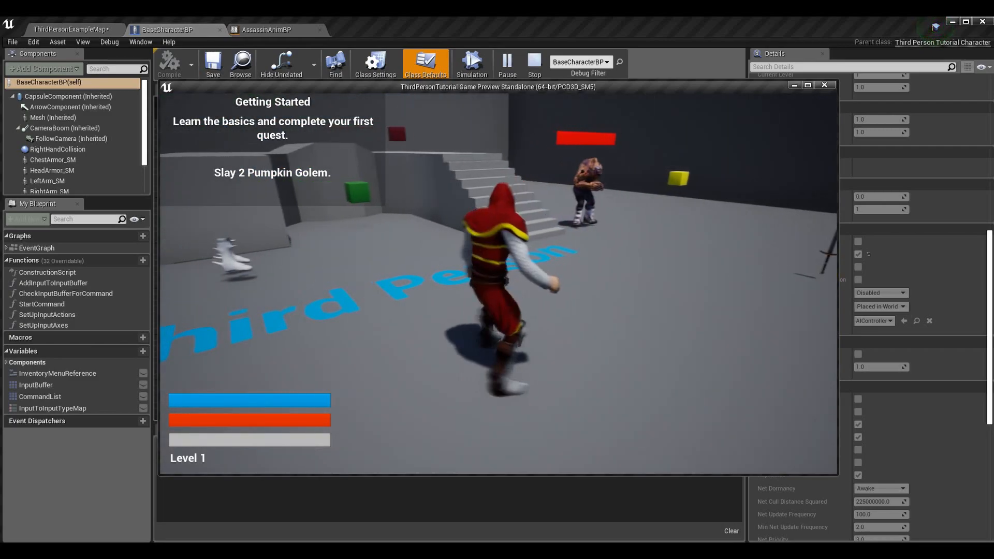
Step: Run the assassin around the level, over the raised platform and back to the floor, to check the forward movement animation
key(w)
key(w)
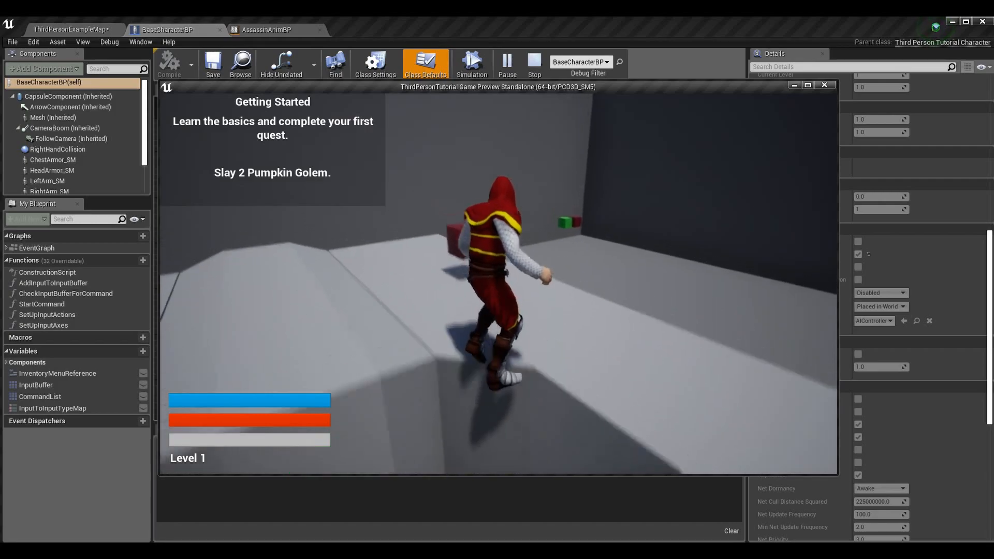
key(w)
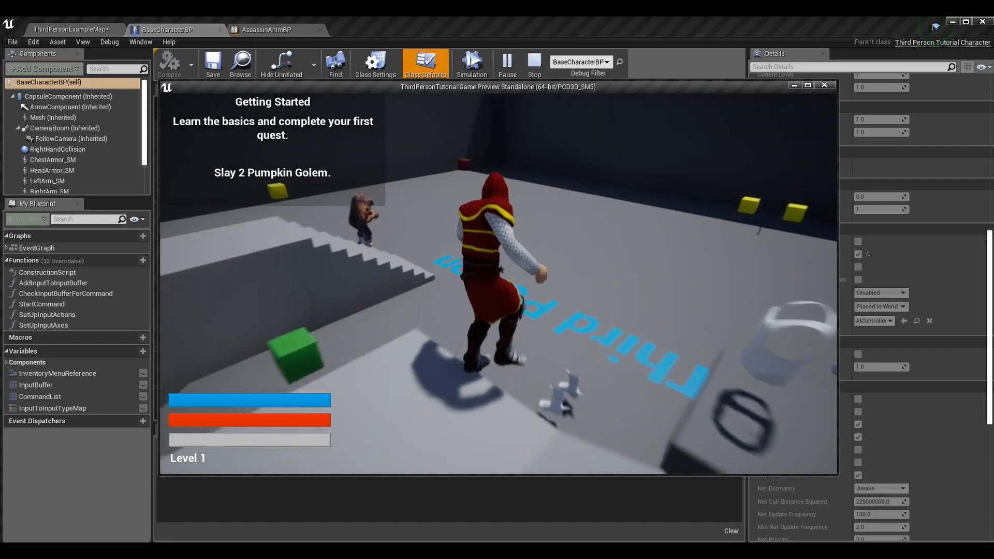
key(w)
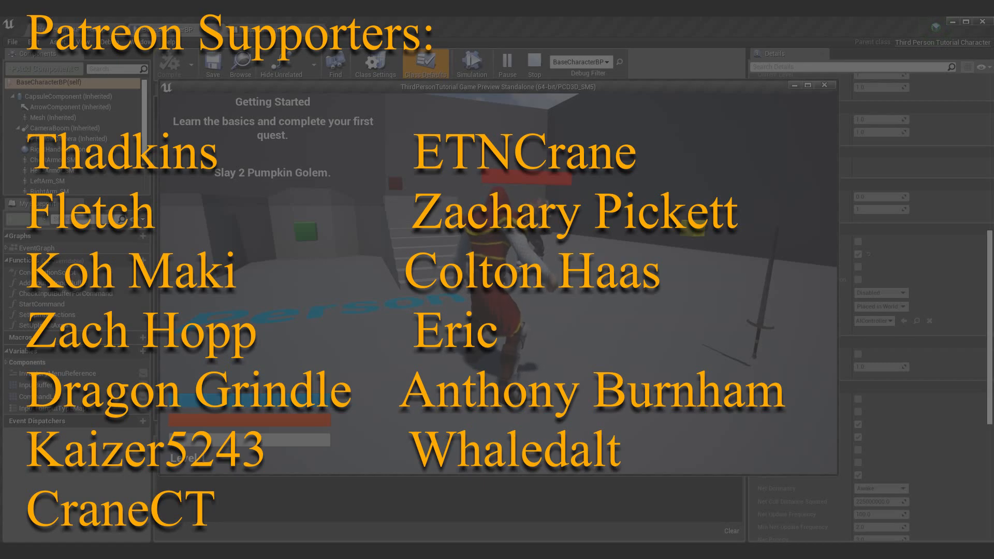
key(w)
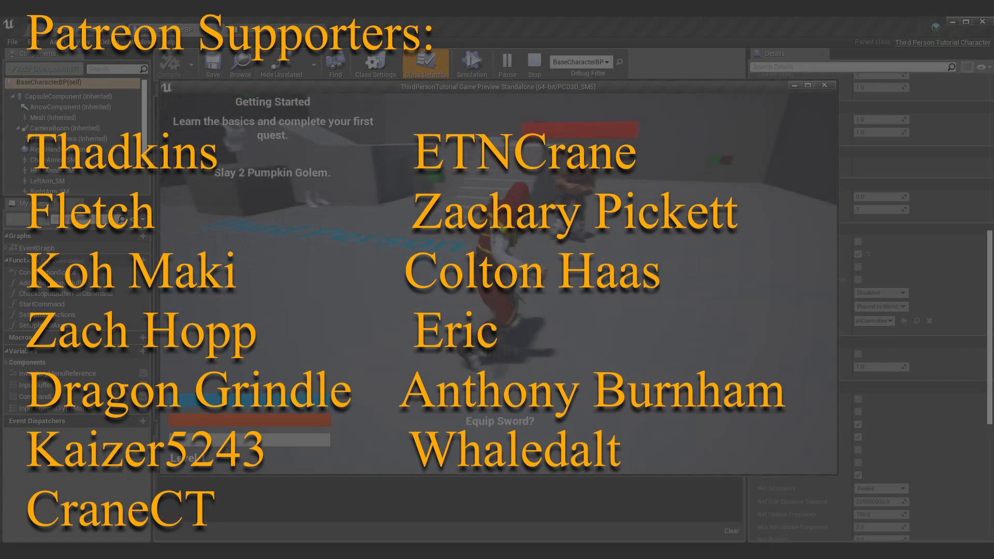
key(w)
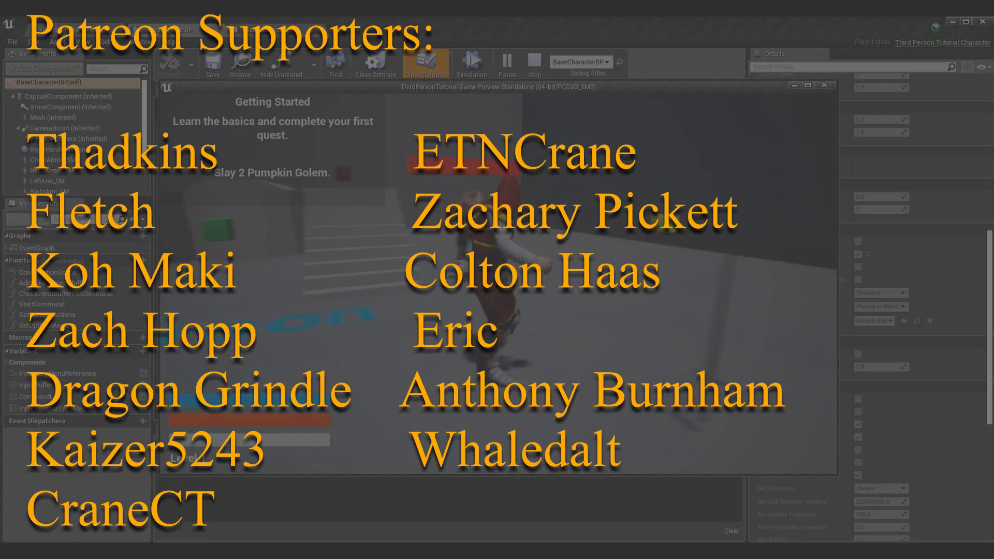
key(w)
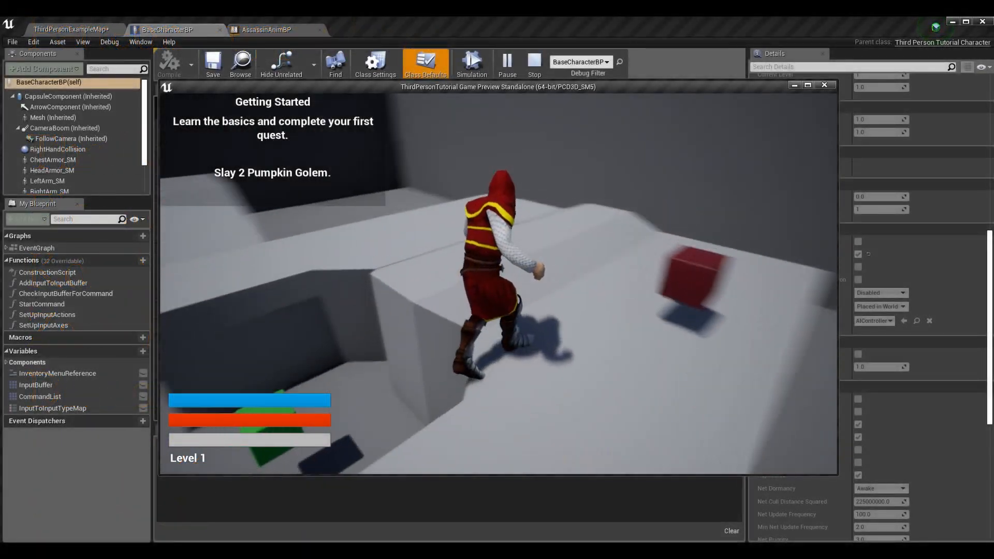
key(w)
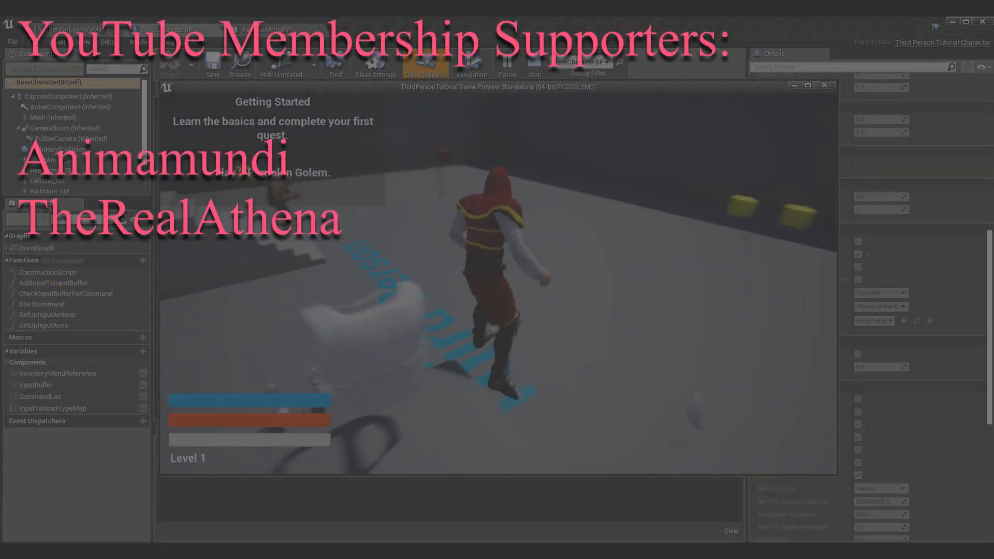
key(w)
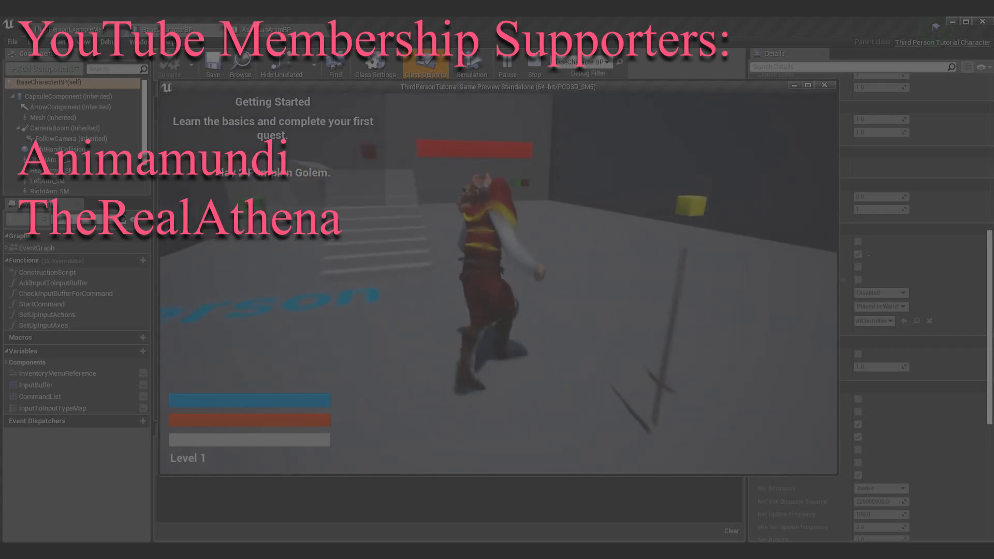